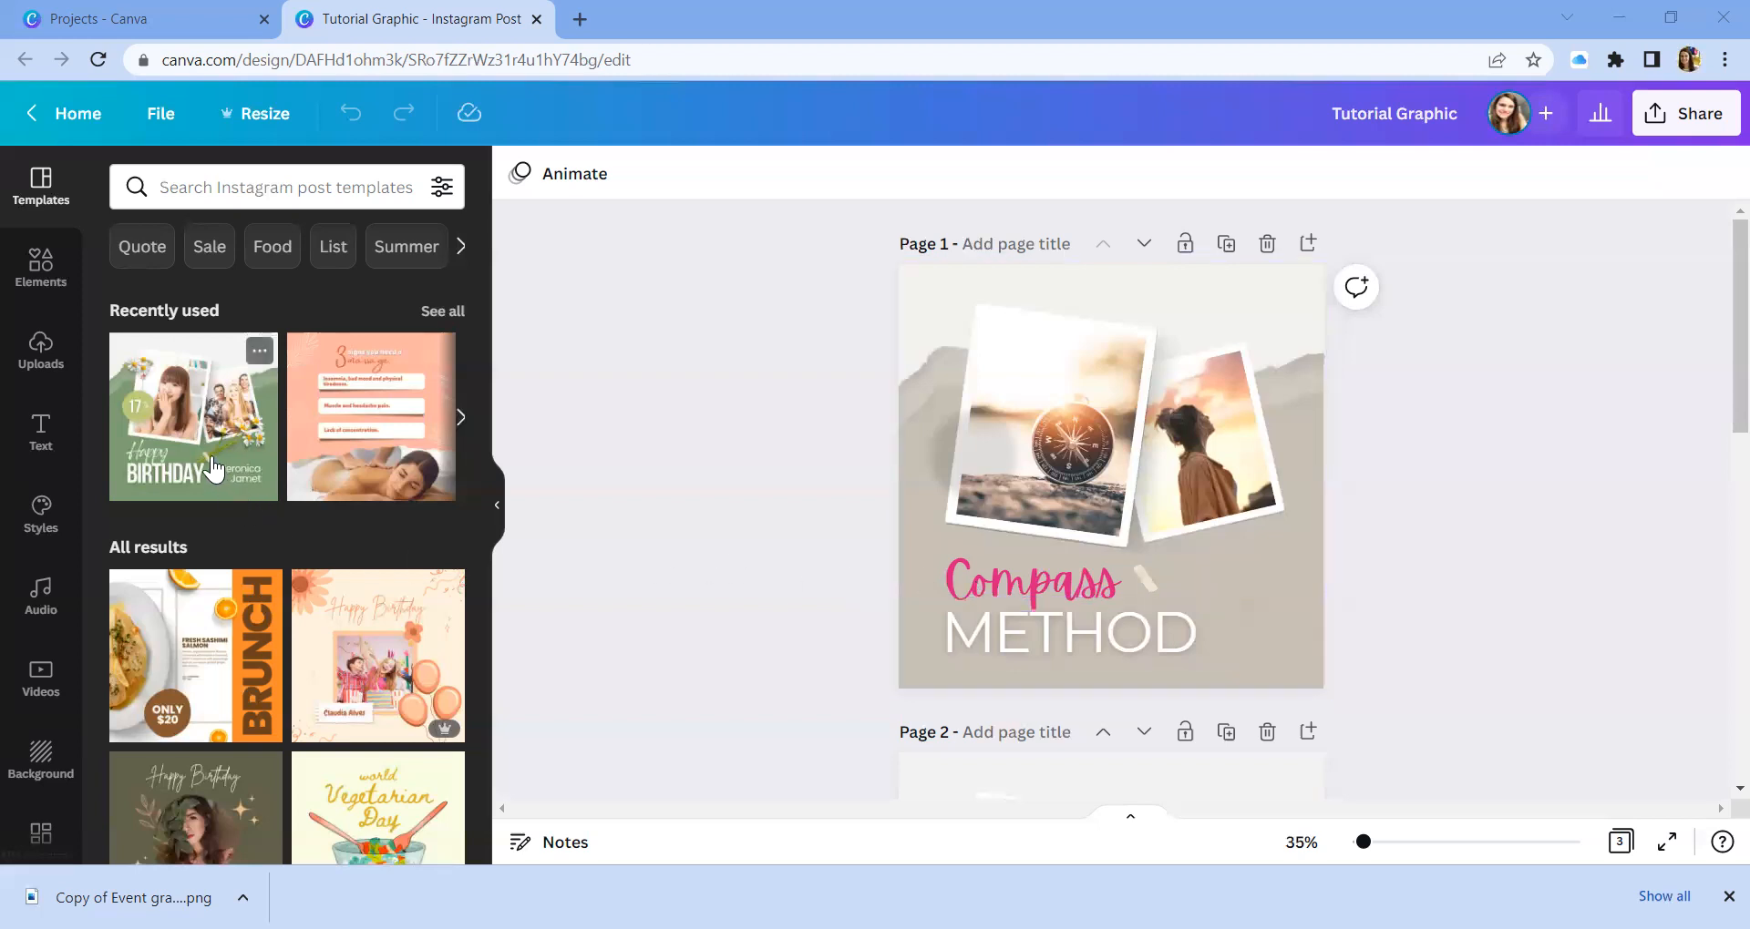
Duplicate page 1 and apply the recently used green birthday template to the copy.
{"action": "left_click", "coordinate": [1231, 251]}
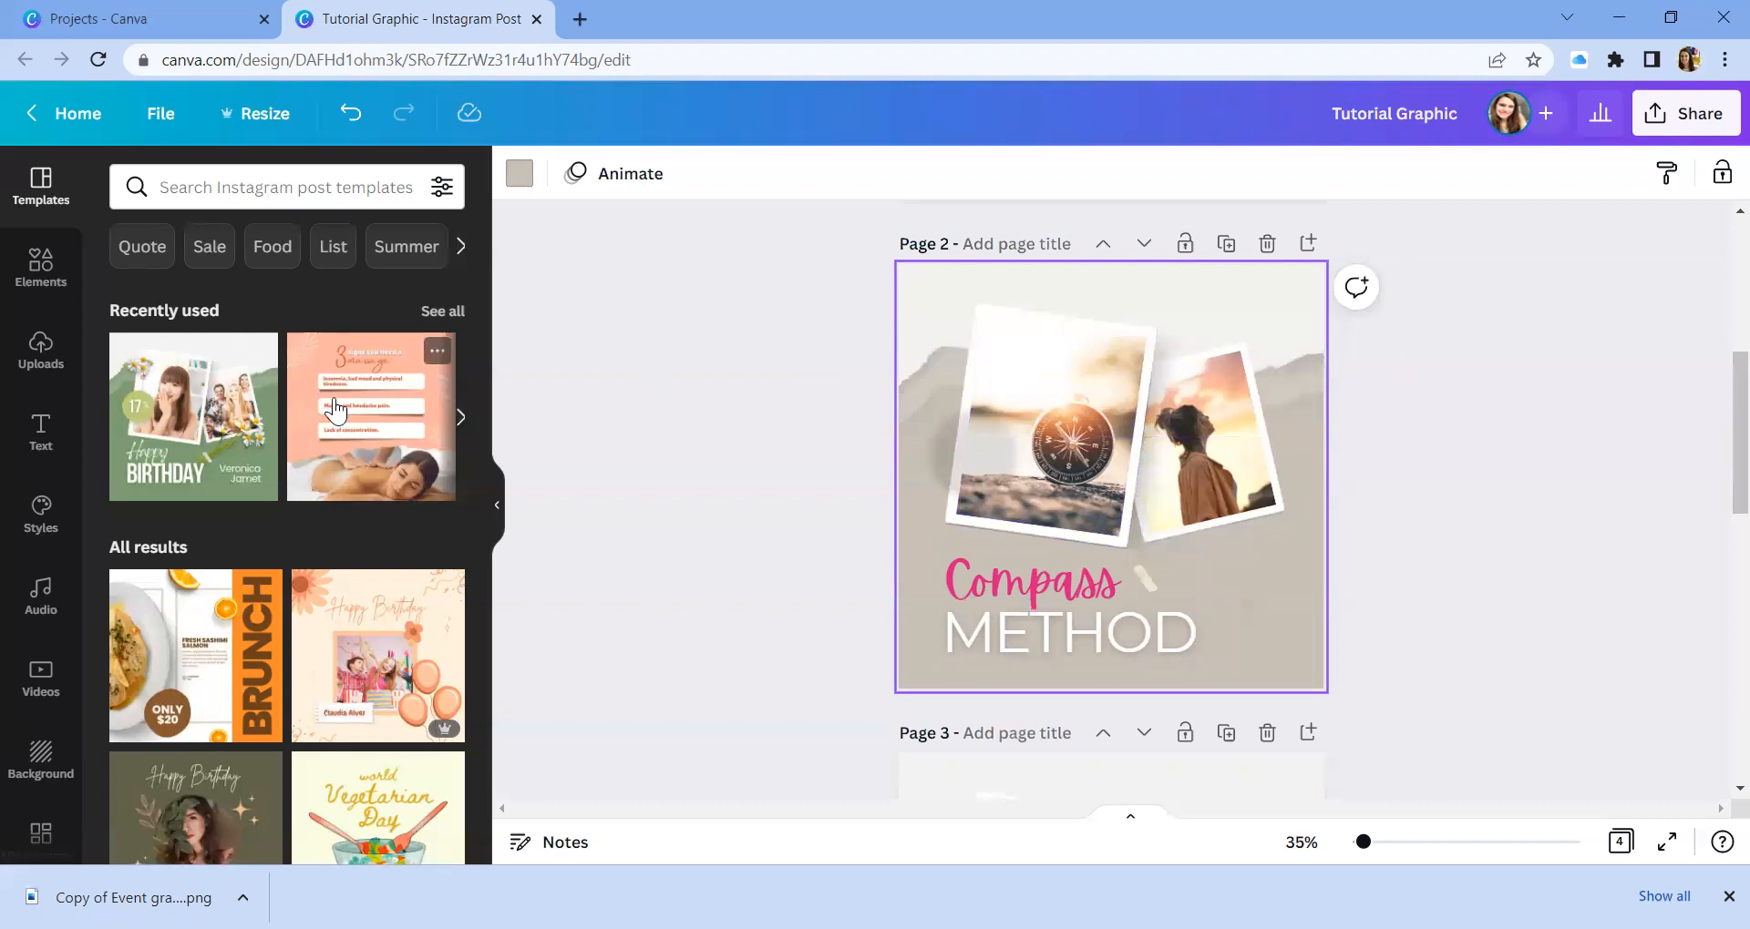
{"action": "left_click", "coordinate": [188, 431]}
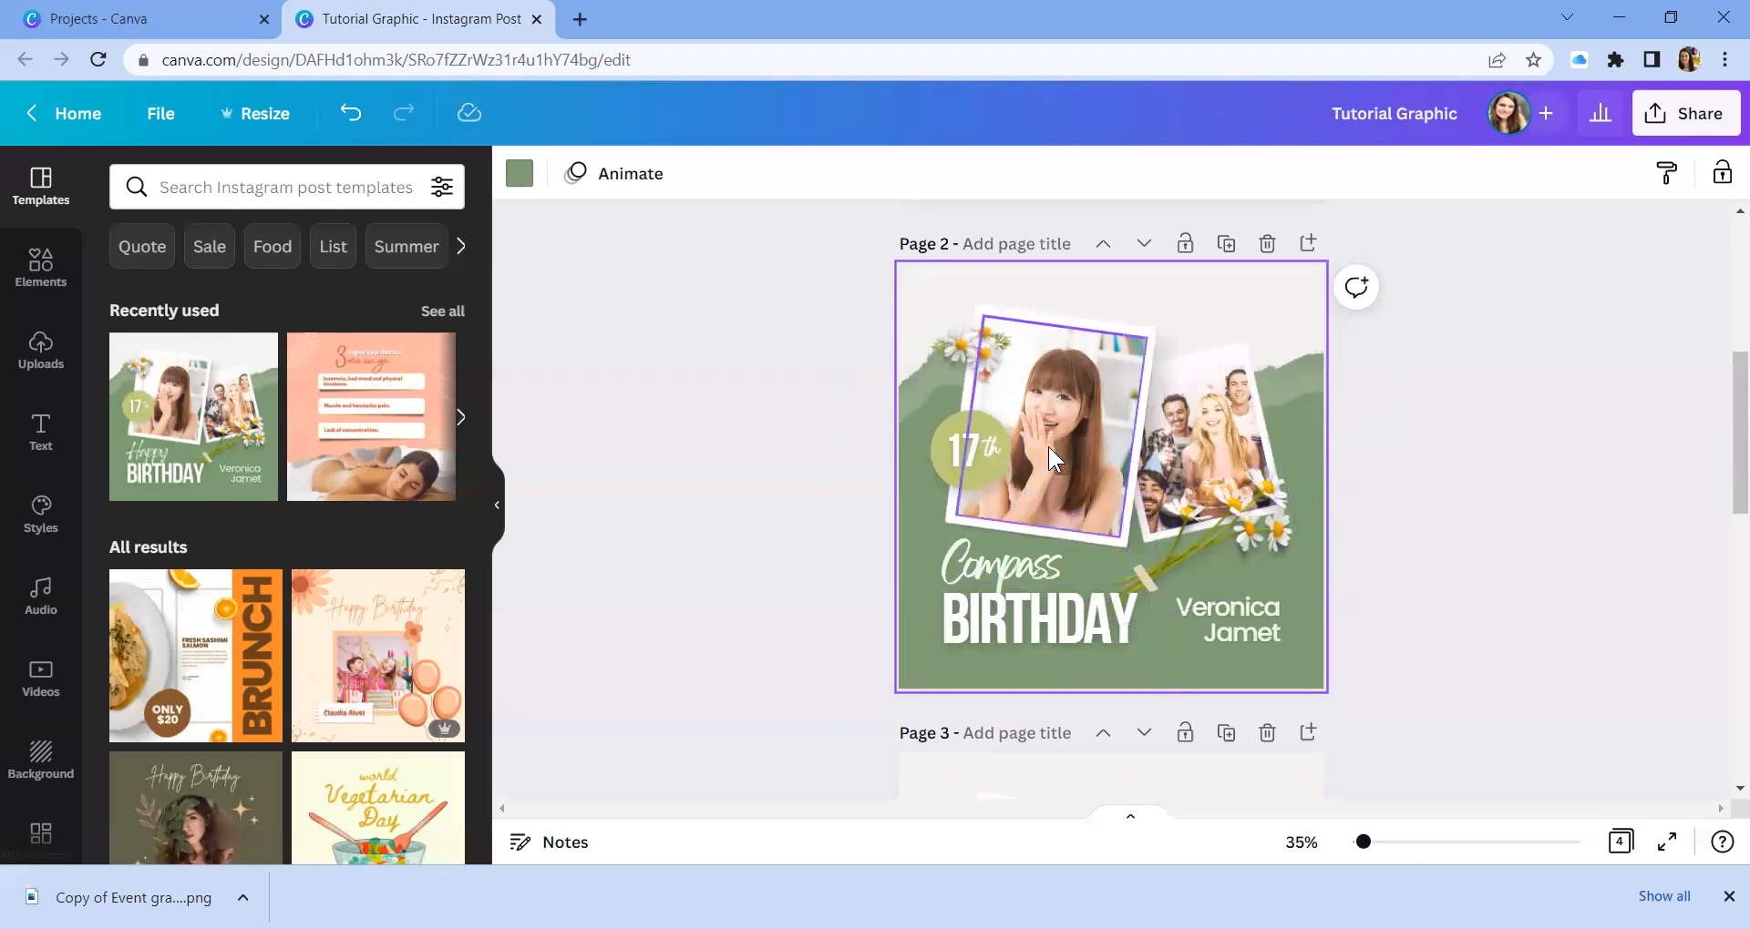
{"action": "scroll", "coordinate": [1320, 559], "scroll_direction": "up", "scroll_amount": 5}
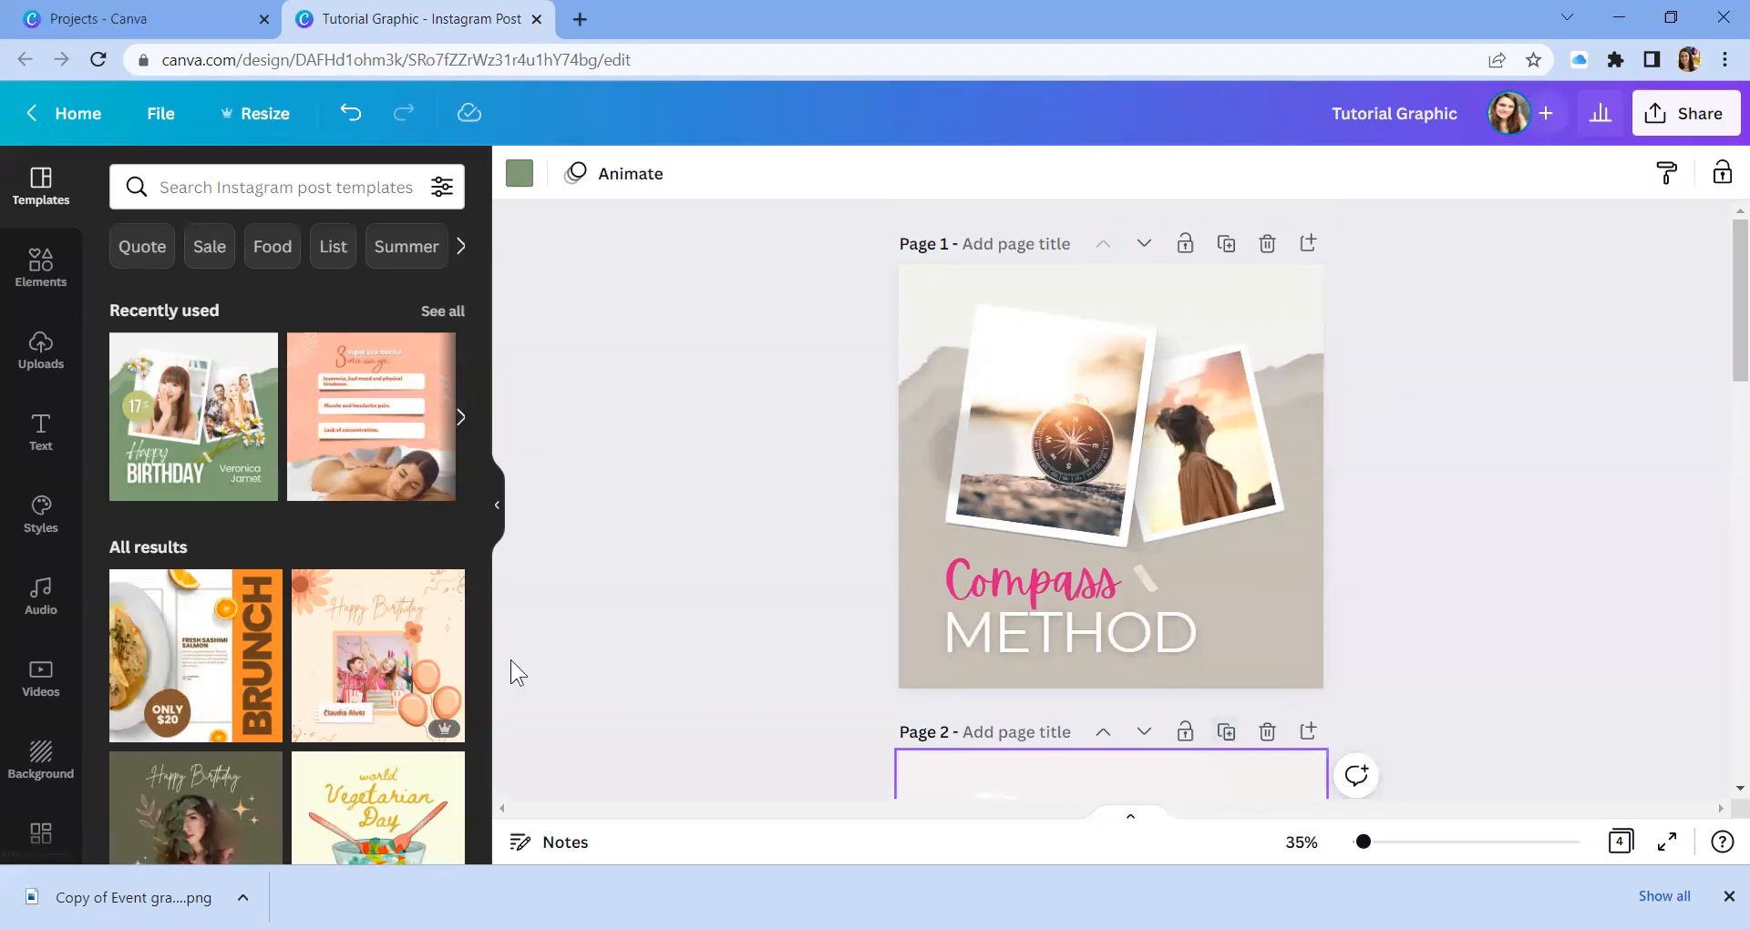
Browse the Instagram post templates and delete the duplicated birthday page.
{"action": "scroll", "coordinate": [321, 558], "scroll_direction": "down", "scroll_amount": 5}
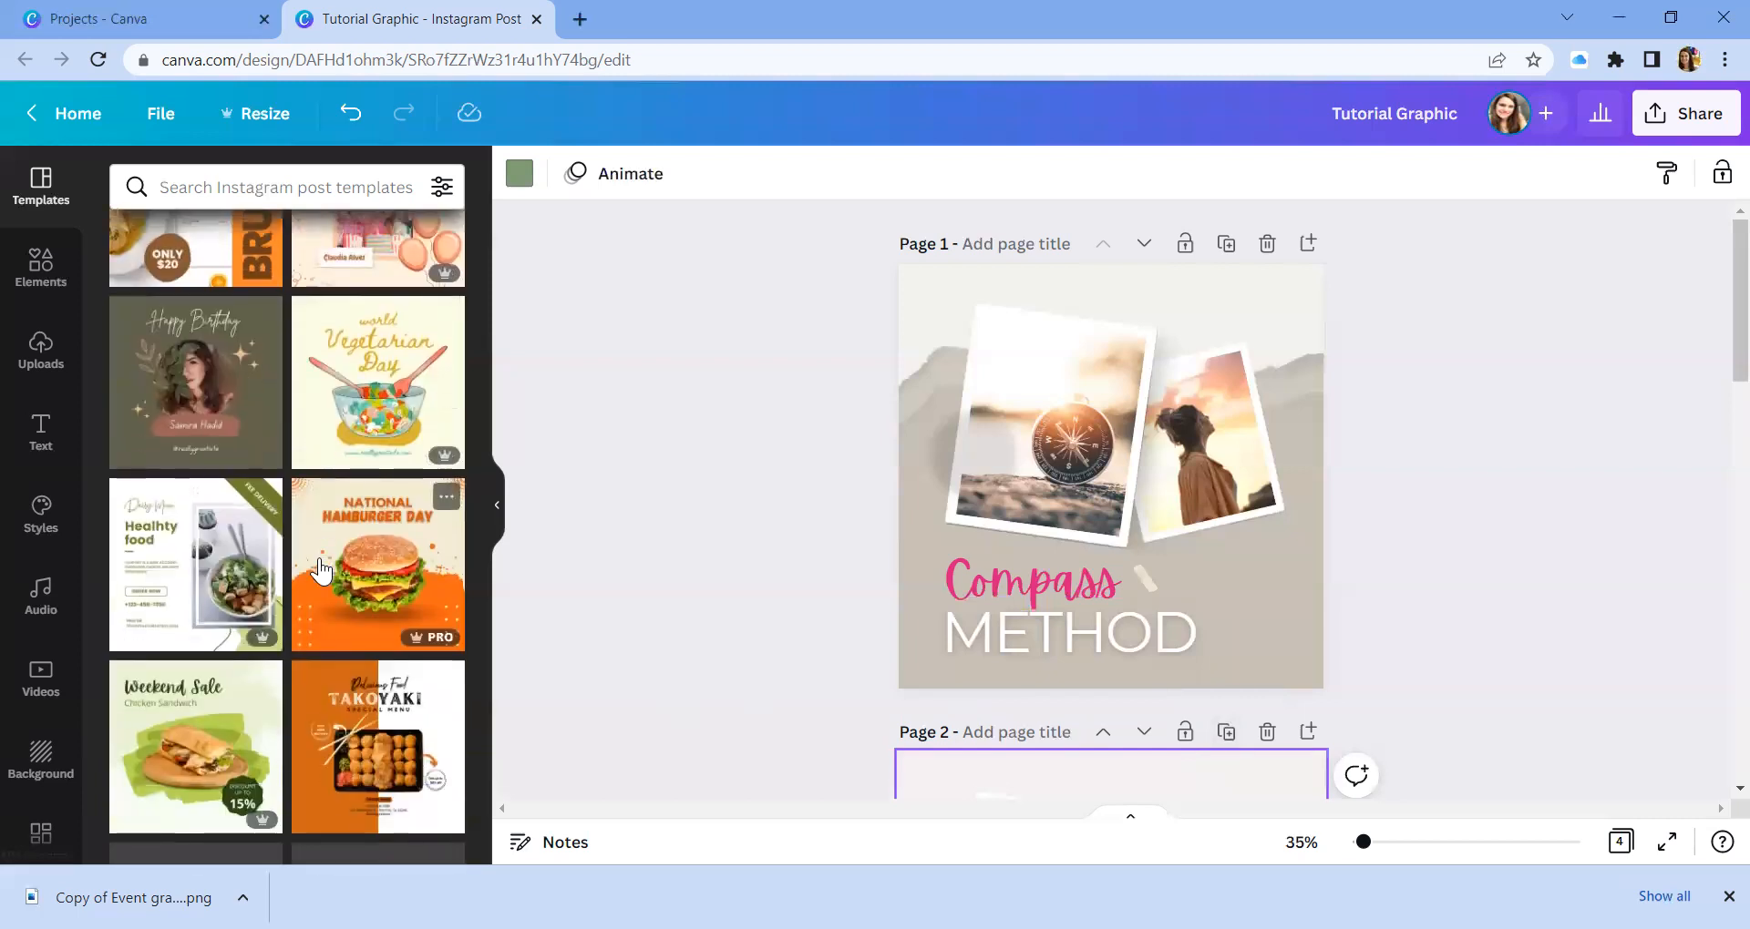
{"action": "scroll", "coordinate": [320, 570], "scroll_direction": "down", "scroll_amount": 6}
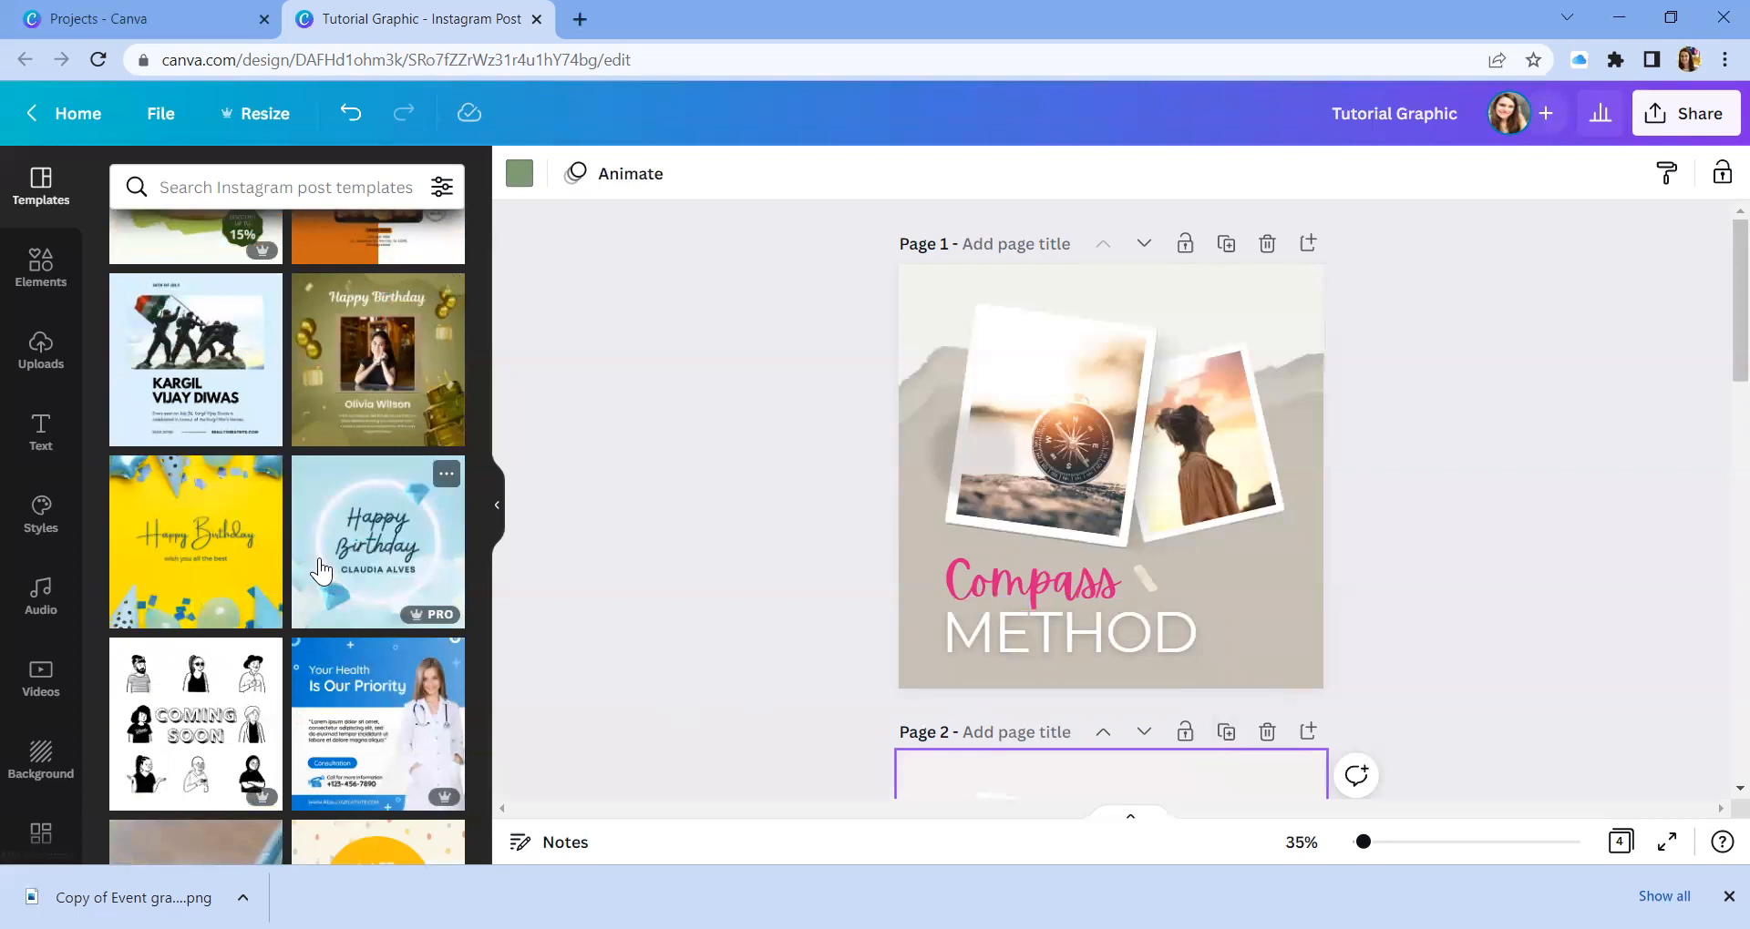
{"action": "scroll", "coordinate": [320, 570], "scroll_direction": "down", "scroll_amount": 4}
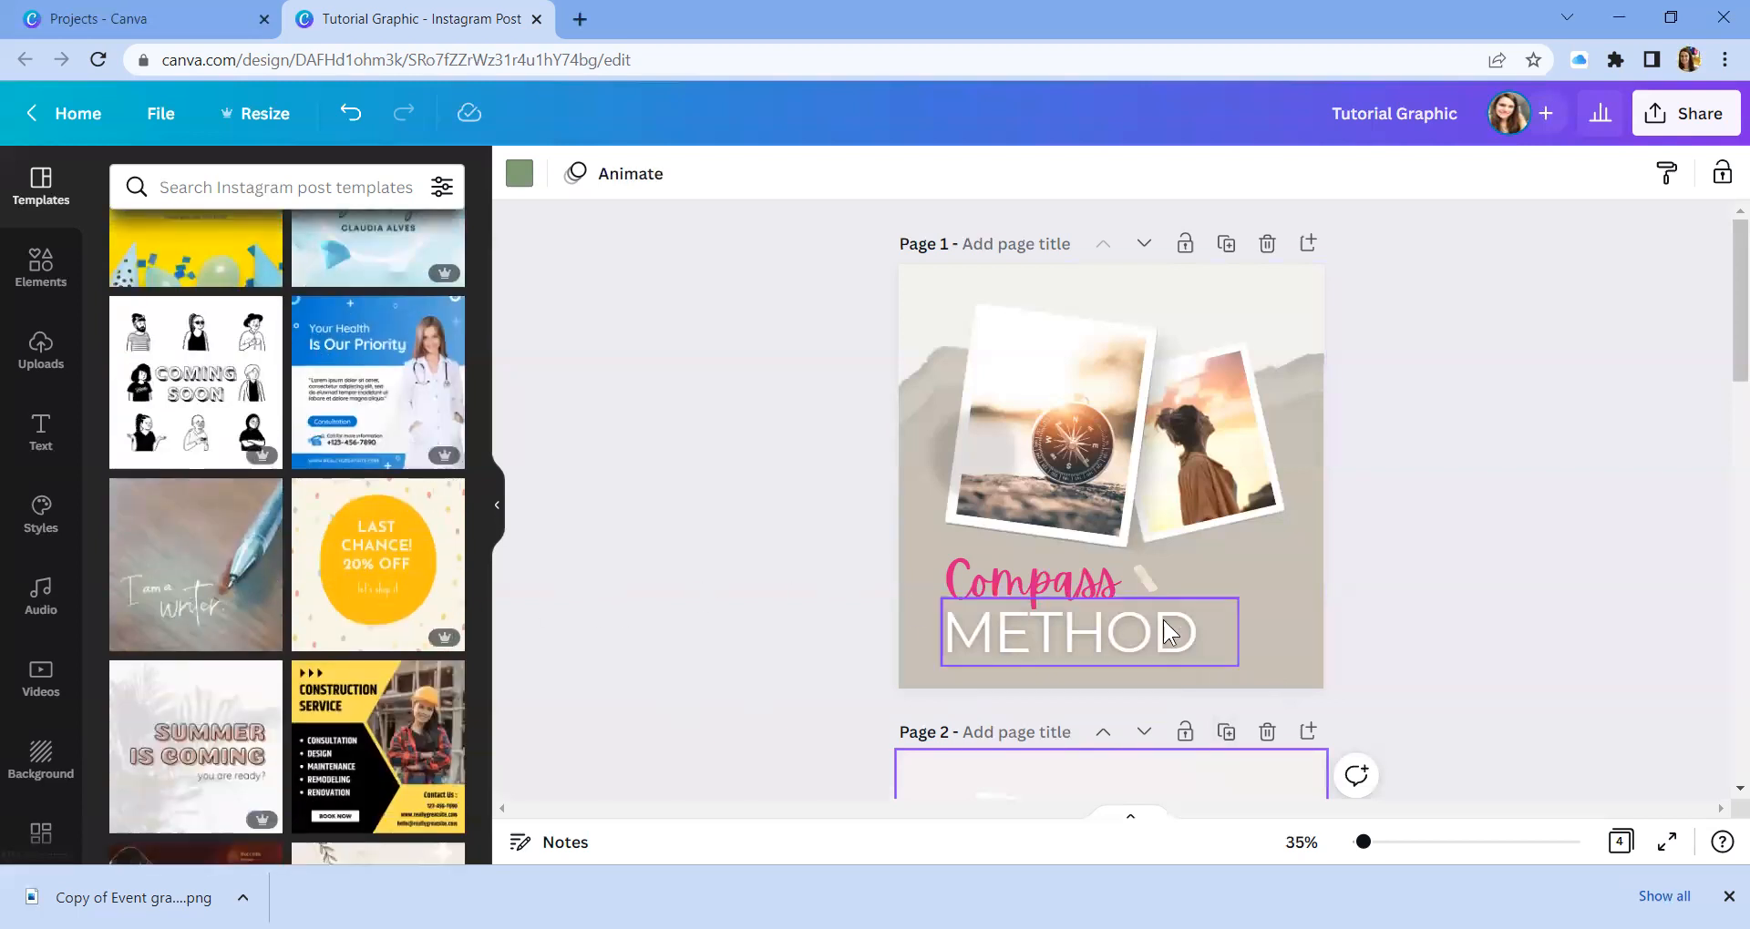
{"action": "left_click", "coordinate": [1266, 732]}
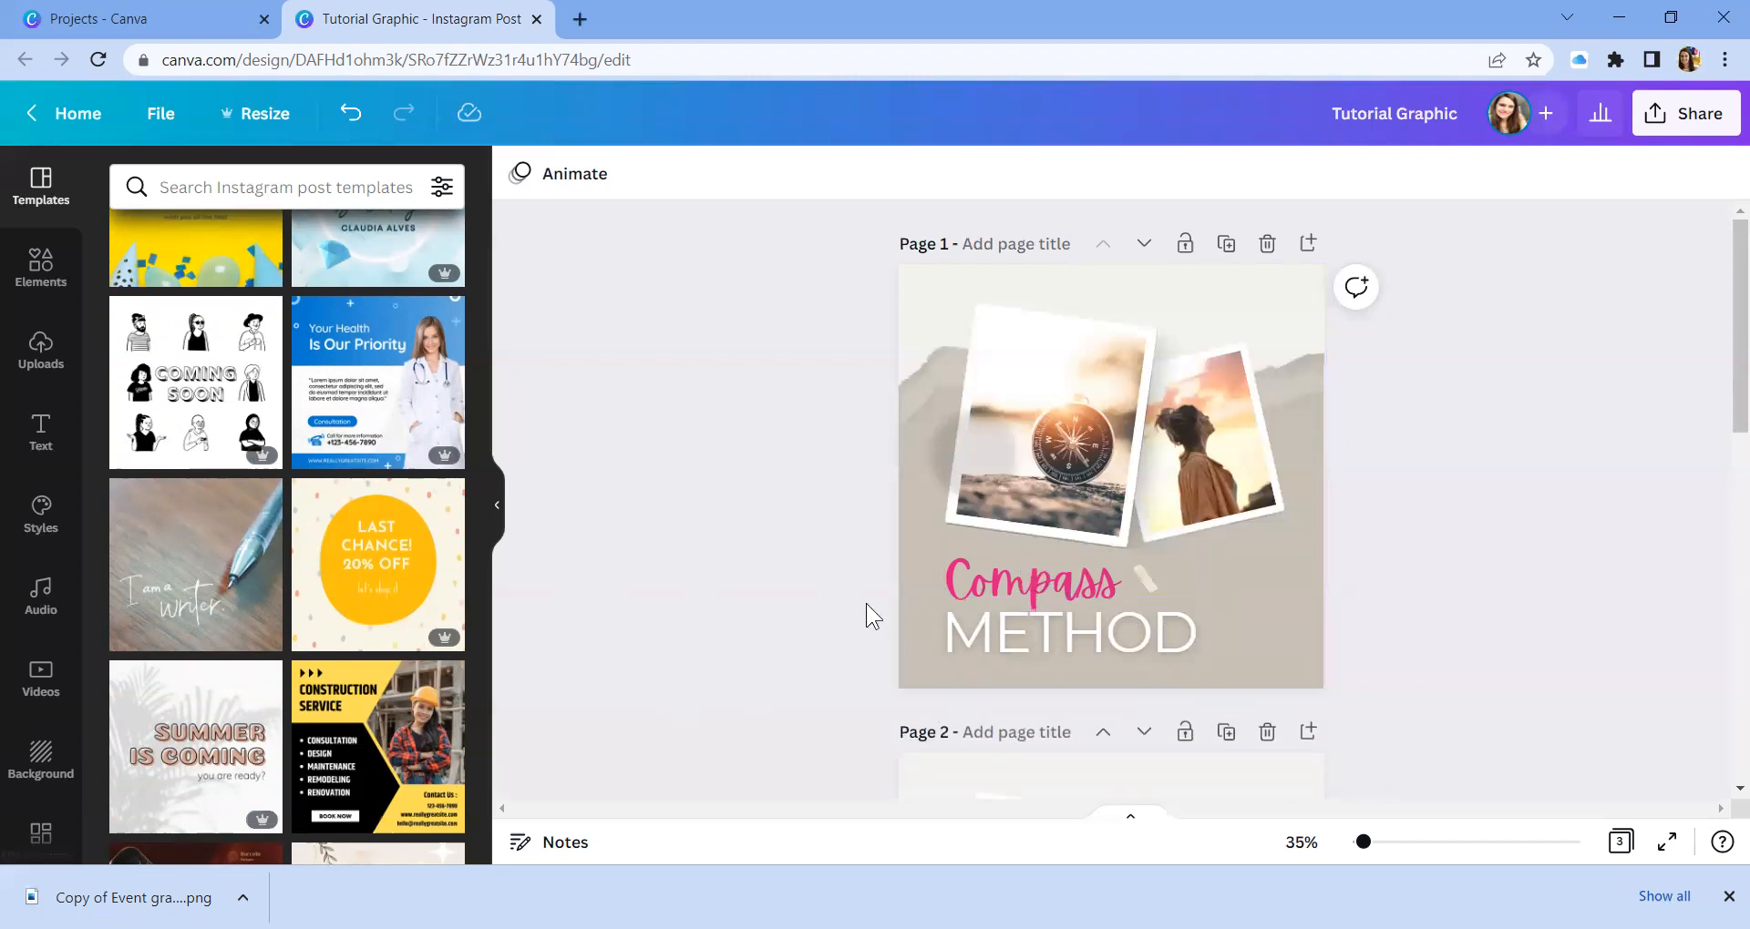
Compare the photos, heading text and layout of the three branded pages.
{"action": "scroll", "coordinate": [1137, 420], "scroll_direction": "down", "scroll_amount": 1}
{"action": "scroll", "coordinate": [1138, 420], "scroll_direction": "up", "scroll_amount": 1}
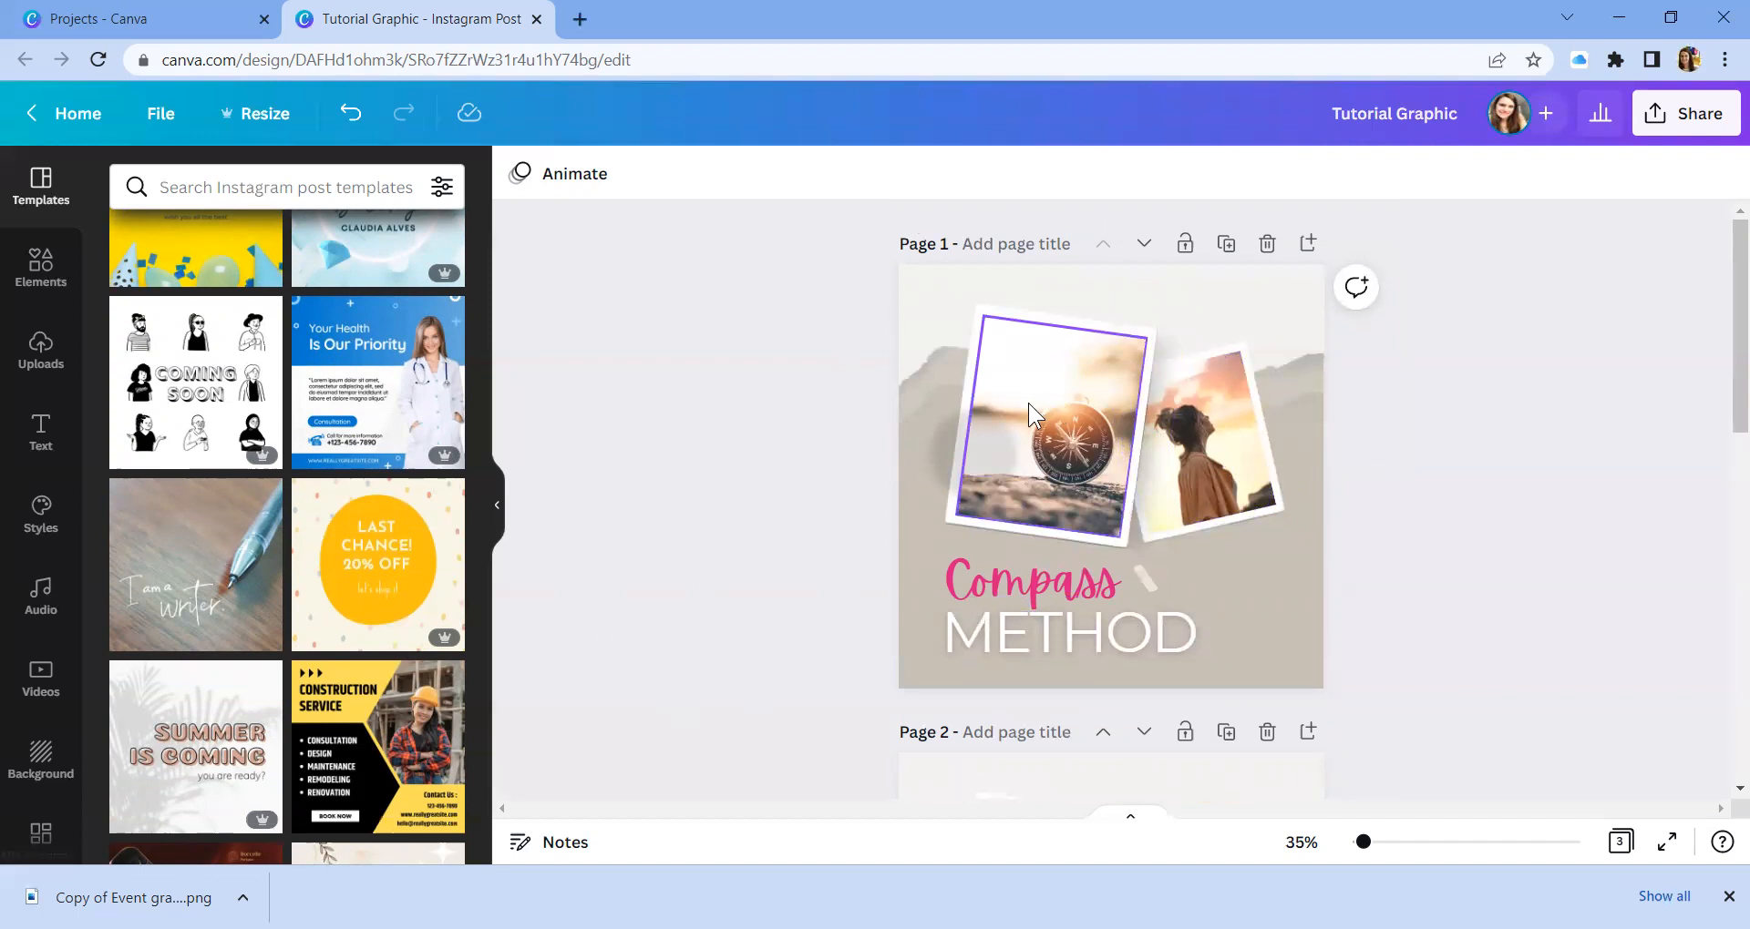
{"action": "scroll", "coordinate": [1034, 403], "scroll_direction": "down", "scroll_amount": 1}
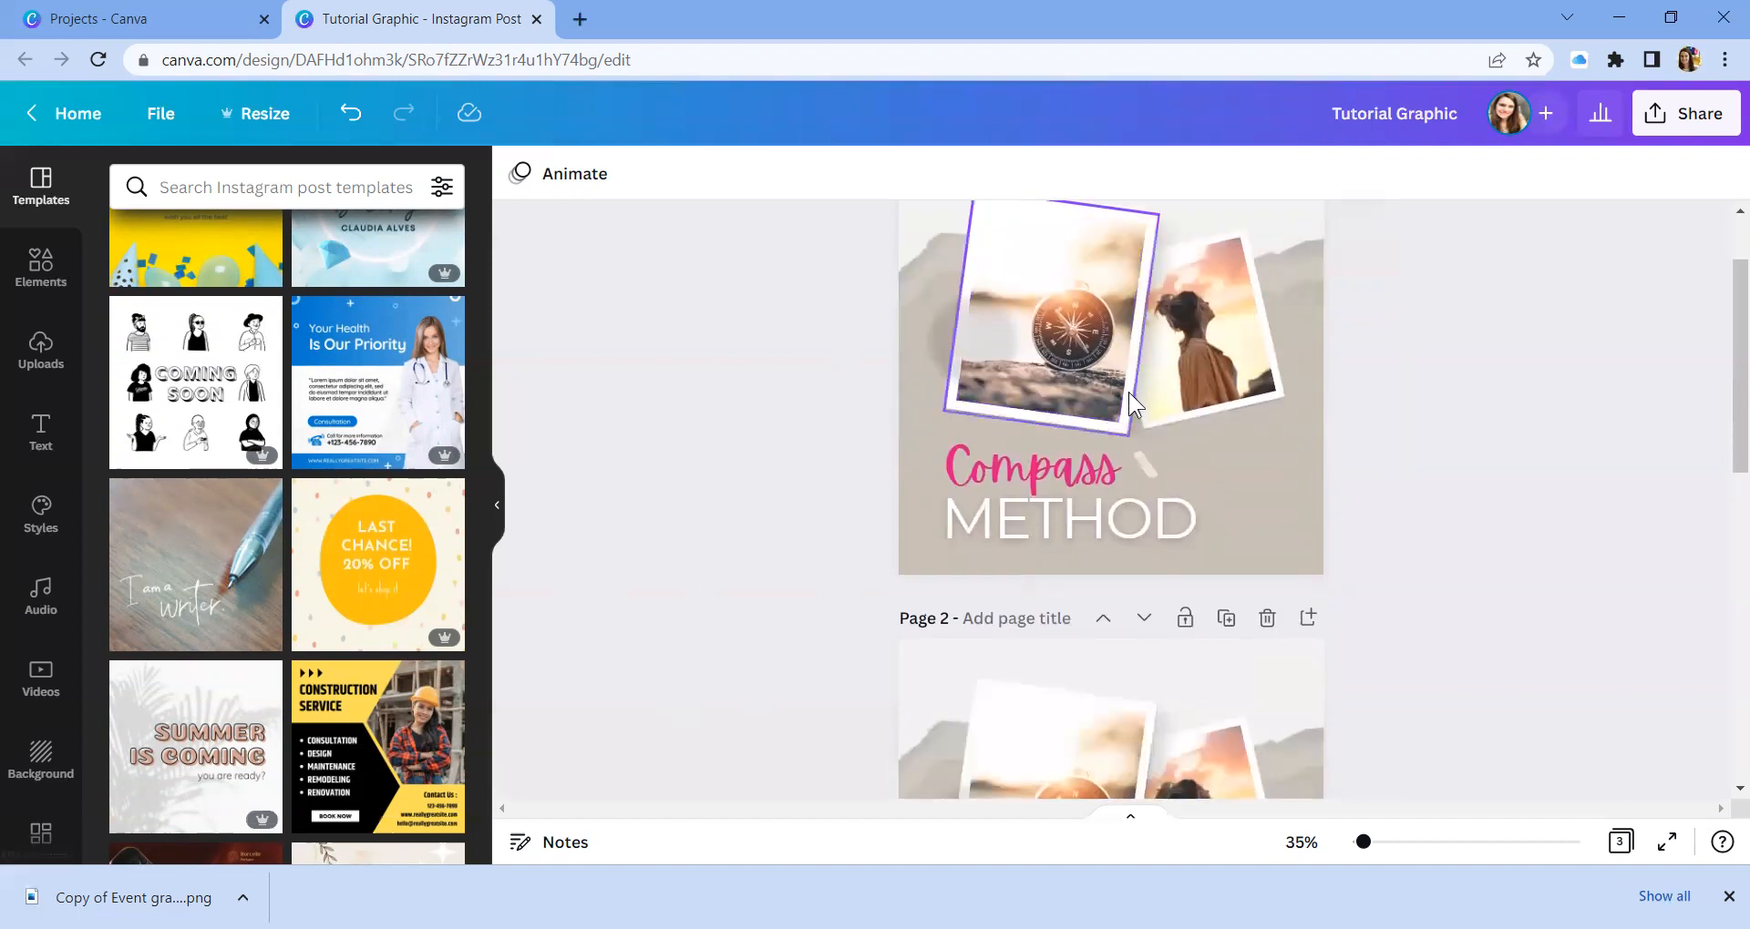
{"action": "scroll", "coordinate": [1128, 392], "scroll_direction": "up", "scroll_amount": 1}
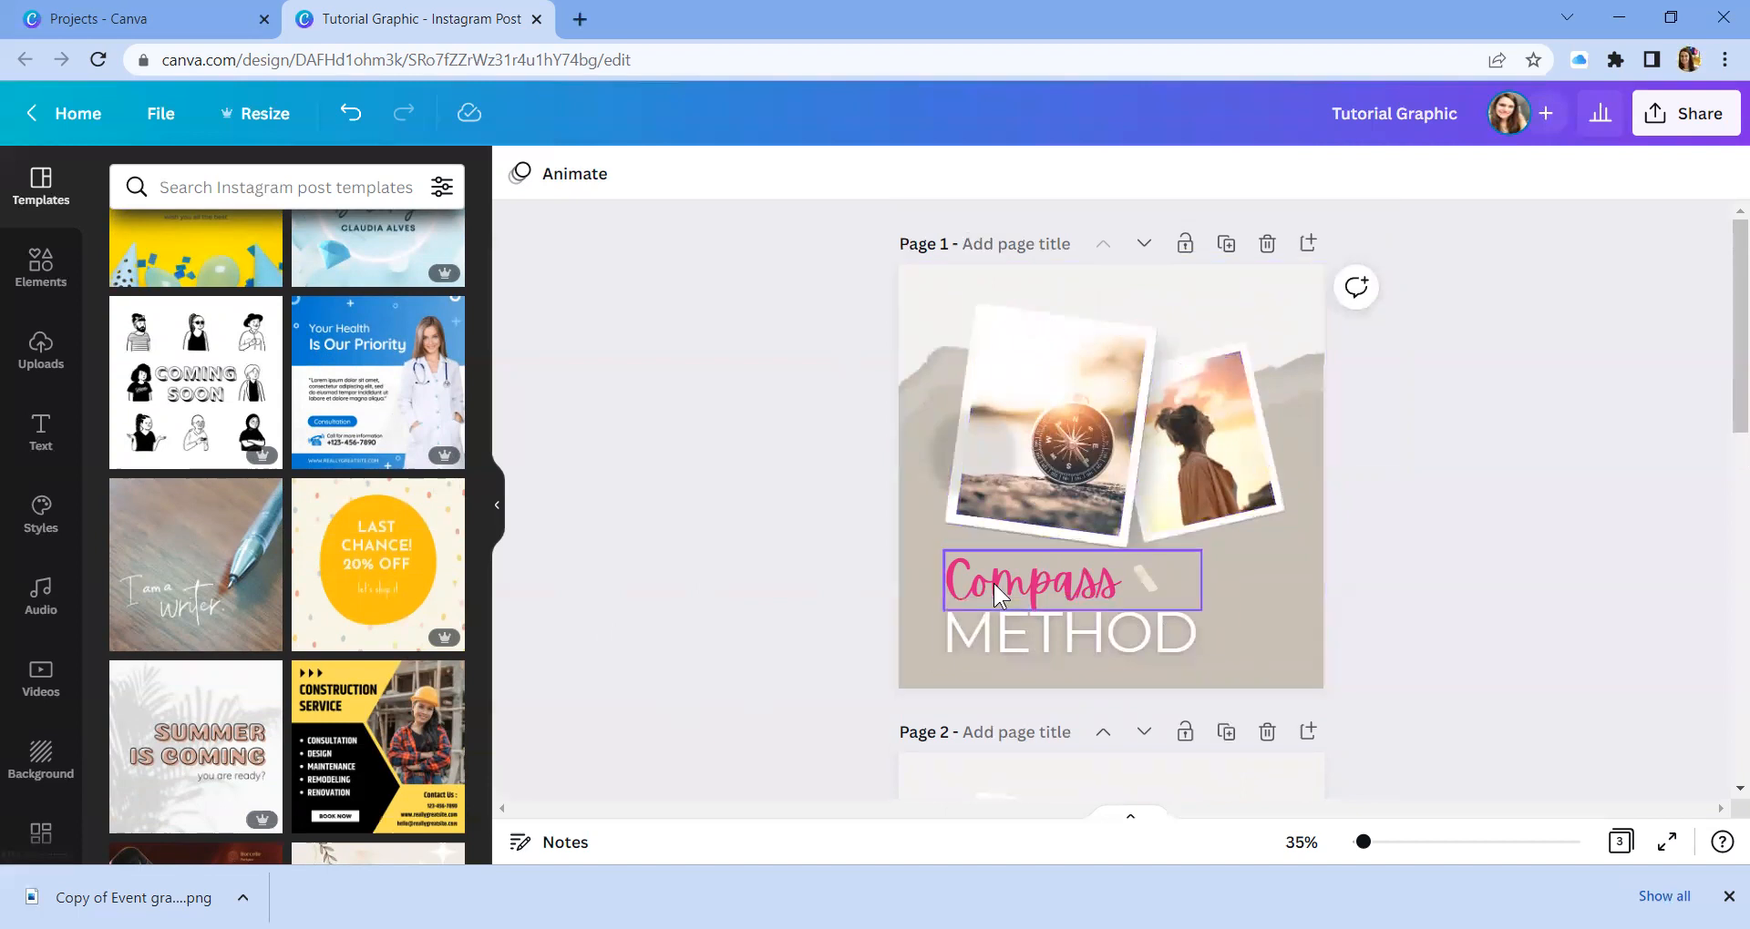
{"action": "scroll", "coordinate": [1152, 585], "scroll_direction": "down", "scroll_amount": 2}
{"action": "scroll", "coordinate": [1152, 585], "scroll_direction": "down", "scroll_amount": 2}
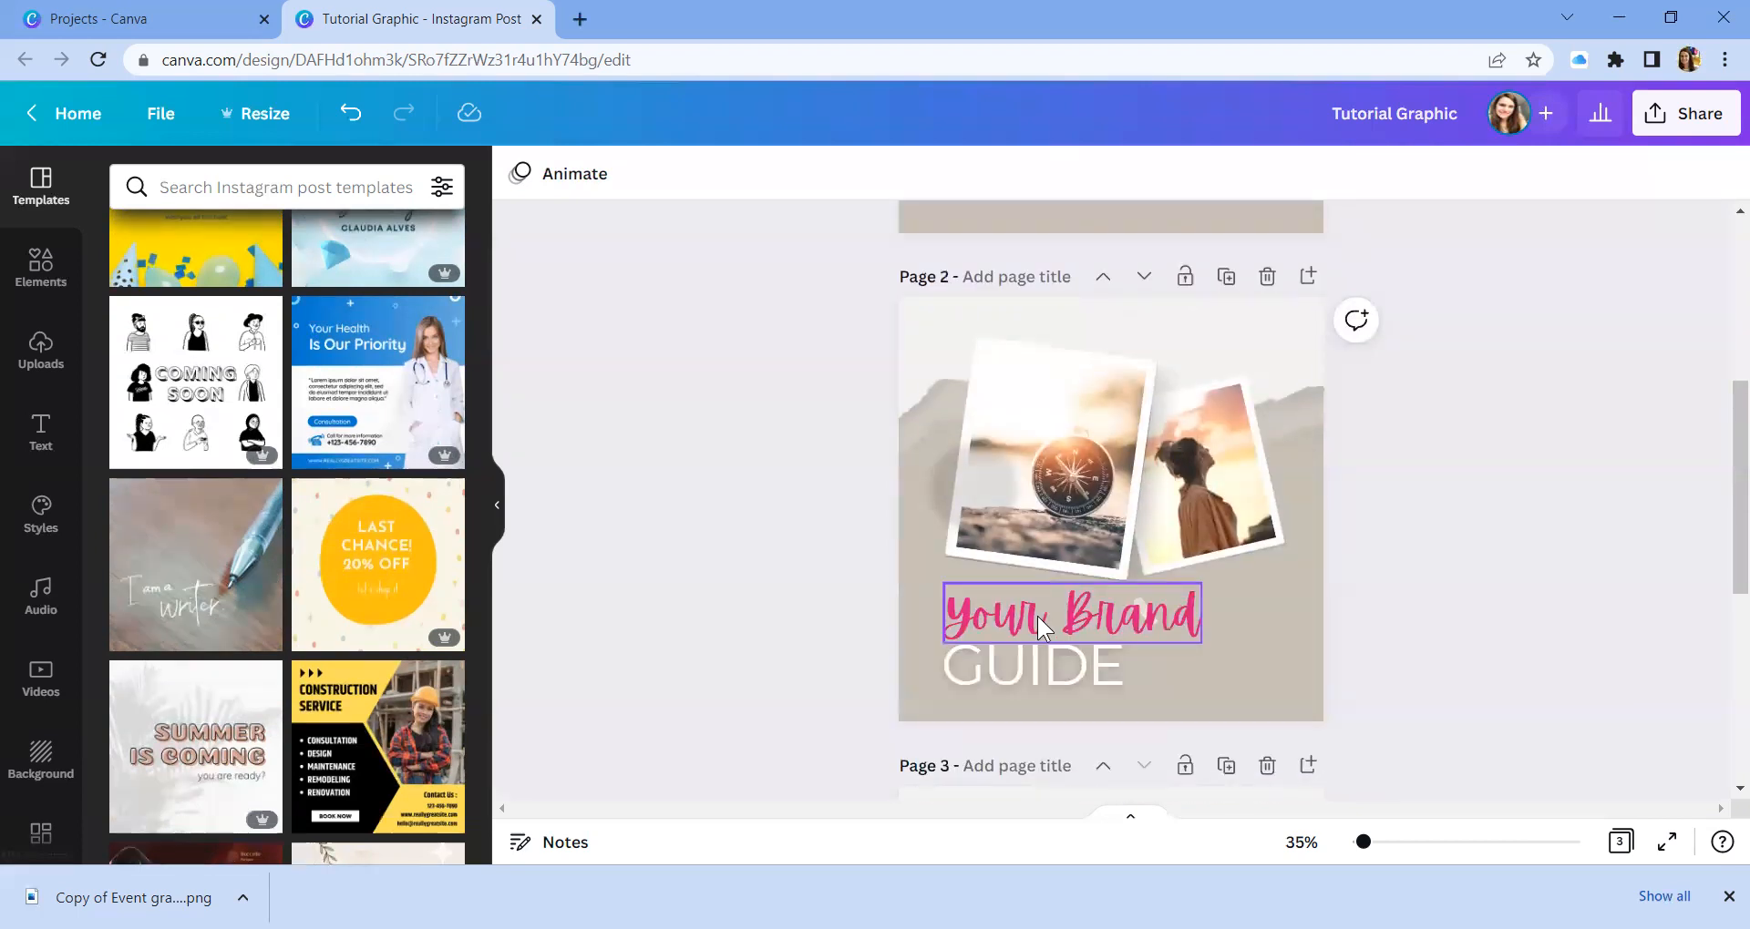
{"action": "scroll", "coordinate": [1099, 667], "scroll_direction": "down", "scroll_amount": 5}
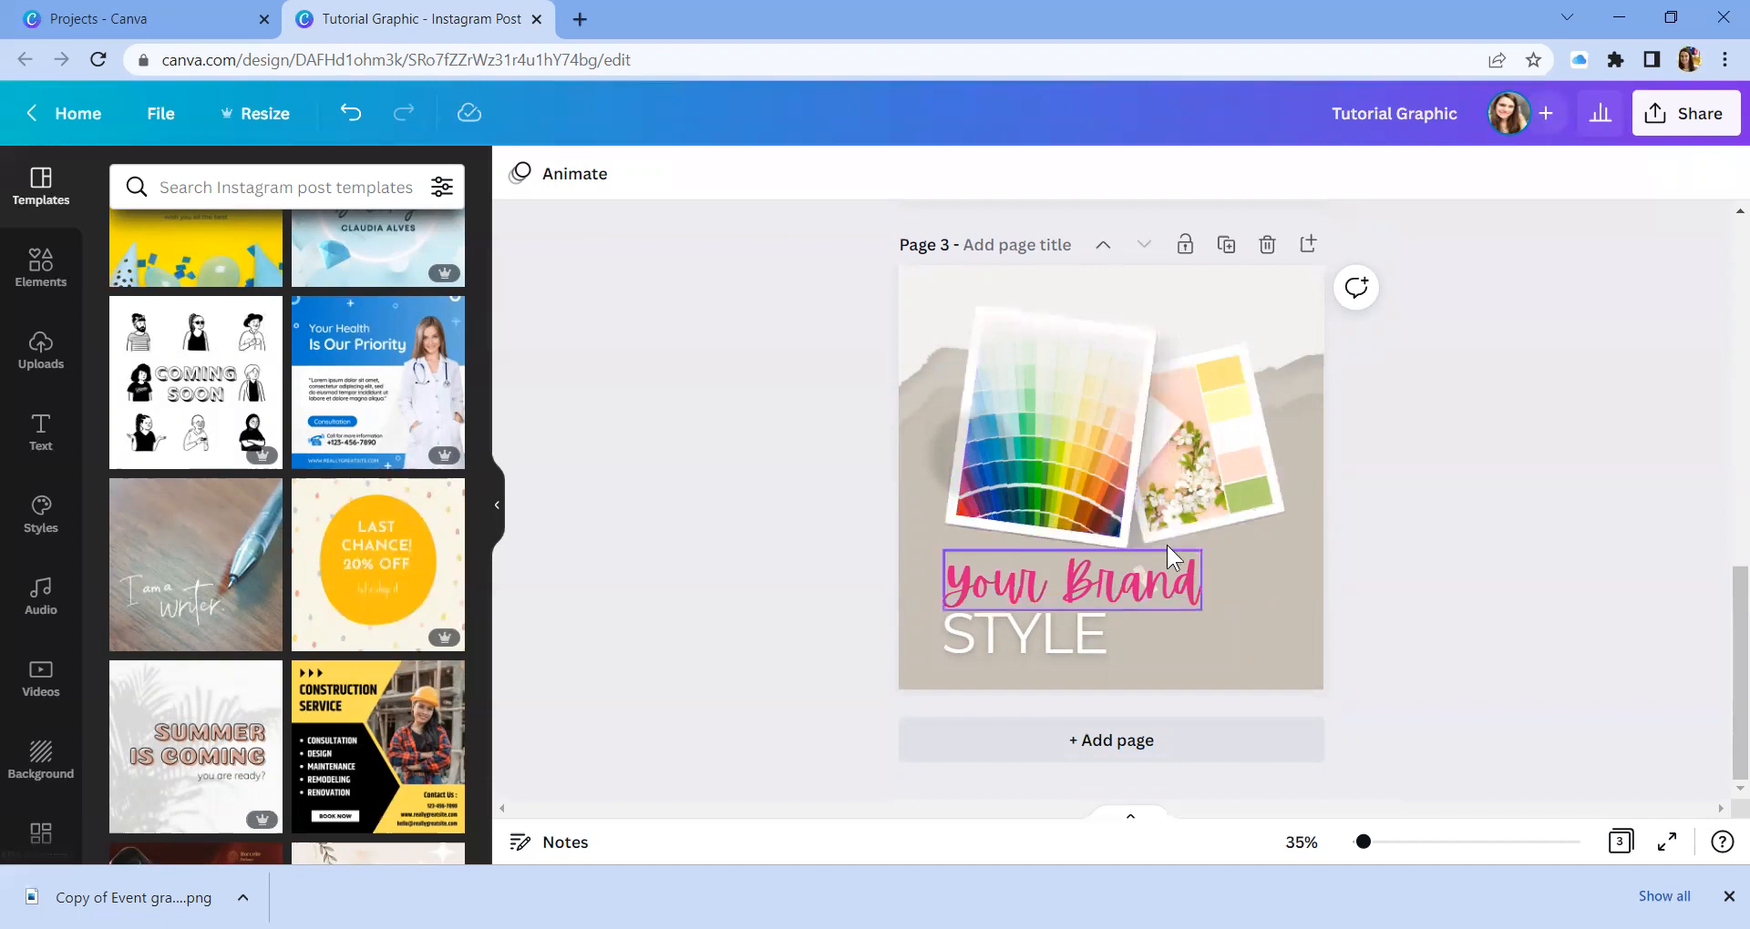
{"action": "scroll", "coordinate": [1169, 547], "scroll_direction": "up", "scroll_amount": 2}
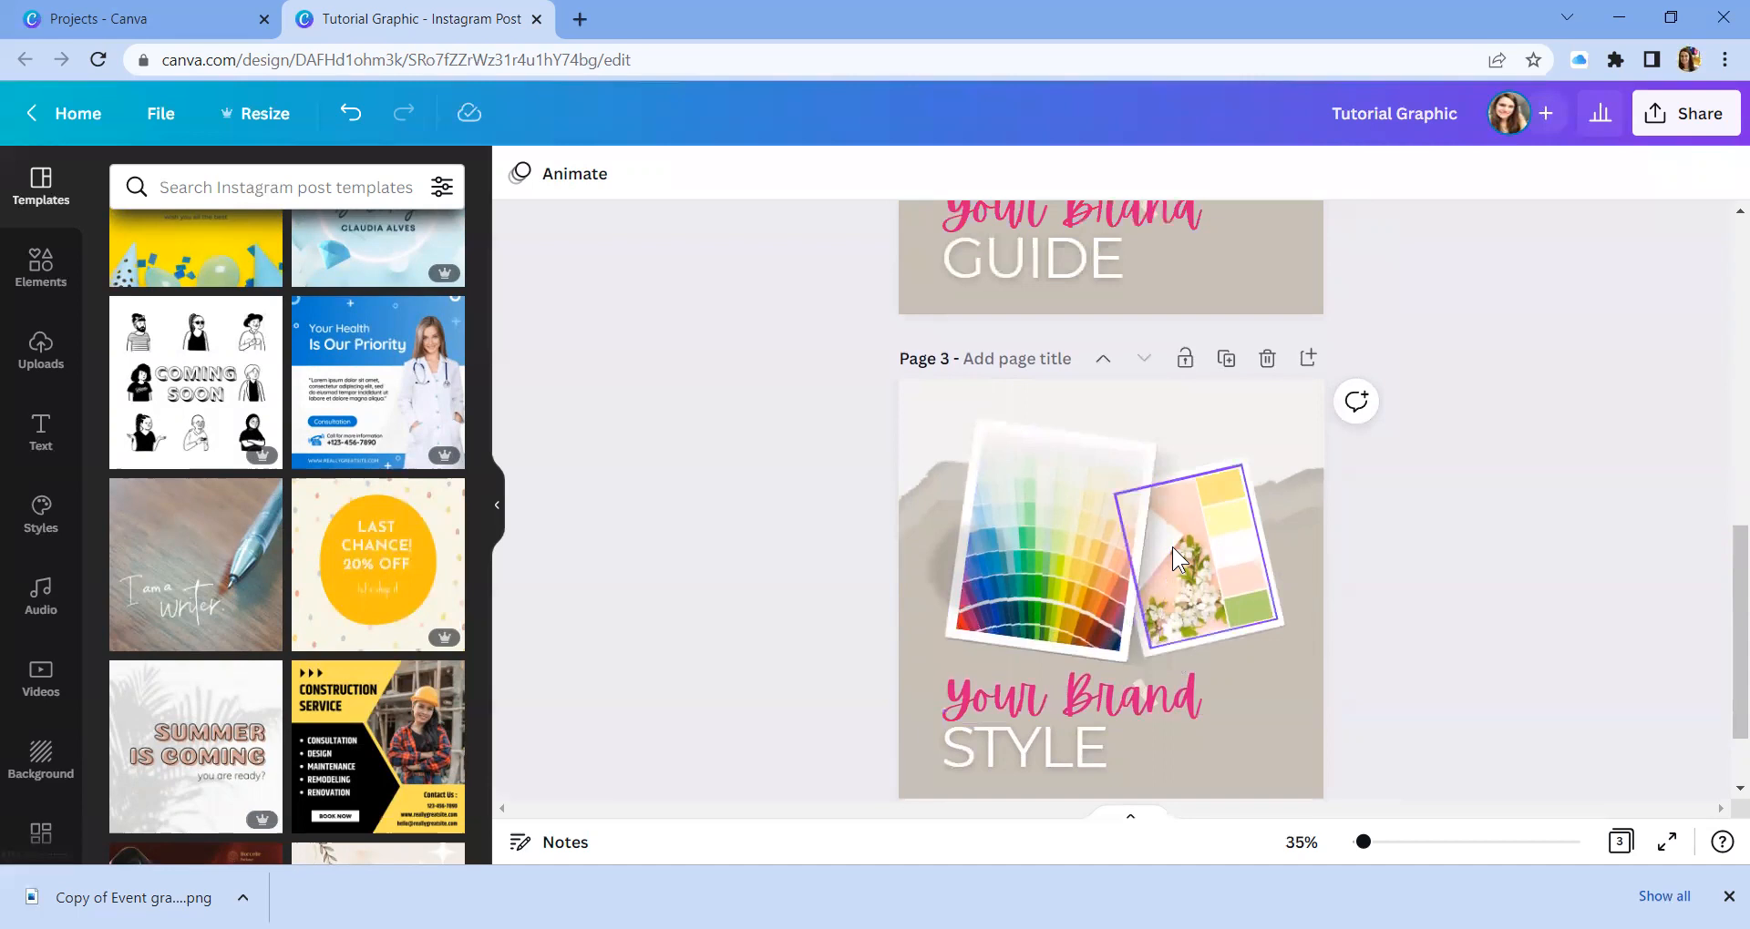
{"action": "scroll", "coordinate": [1172, 547], "scroll_direction": "up", "scroll_amount": 6}
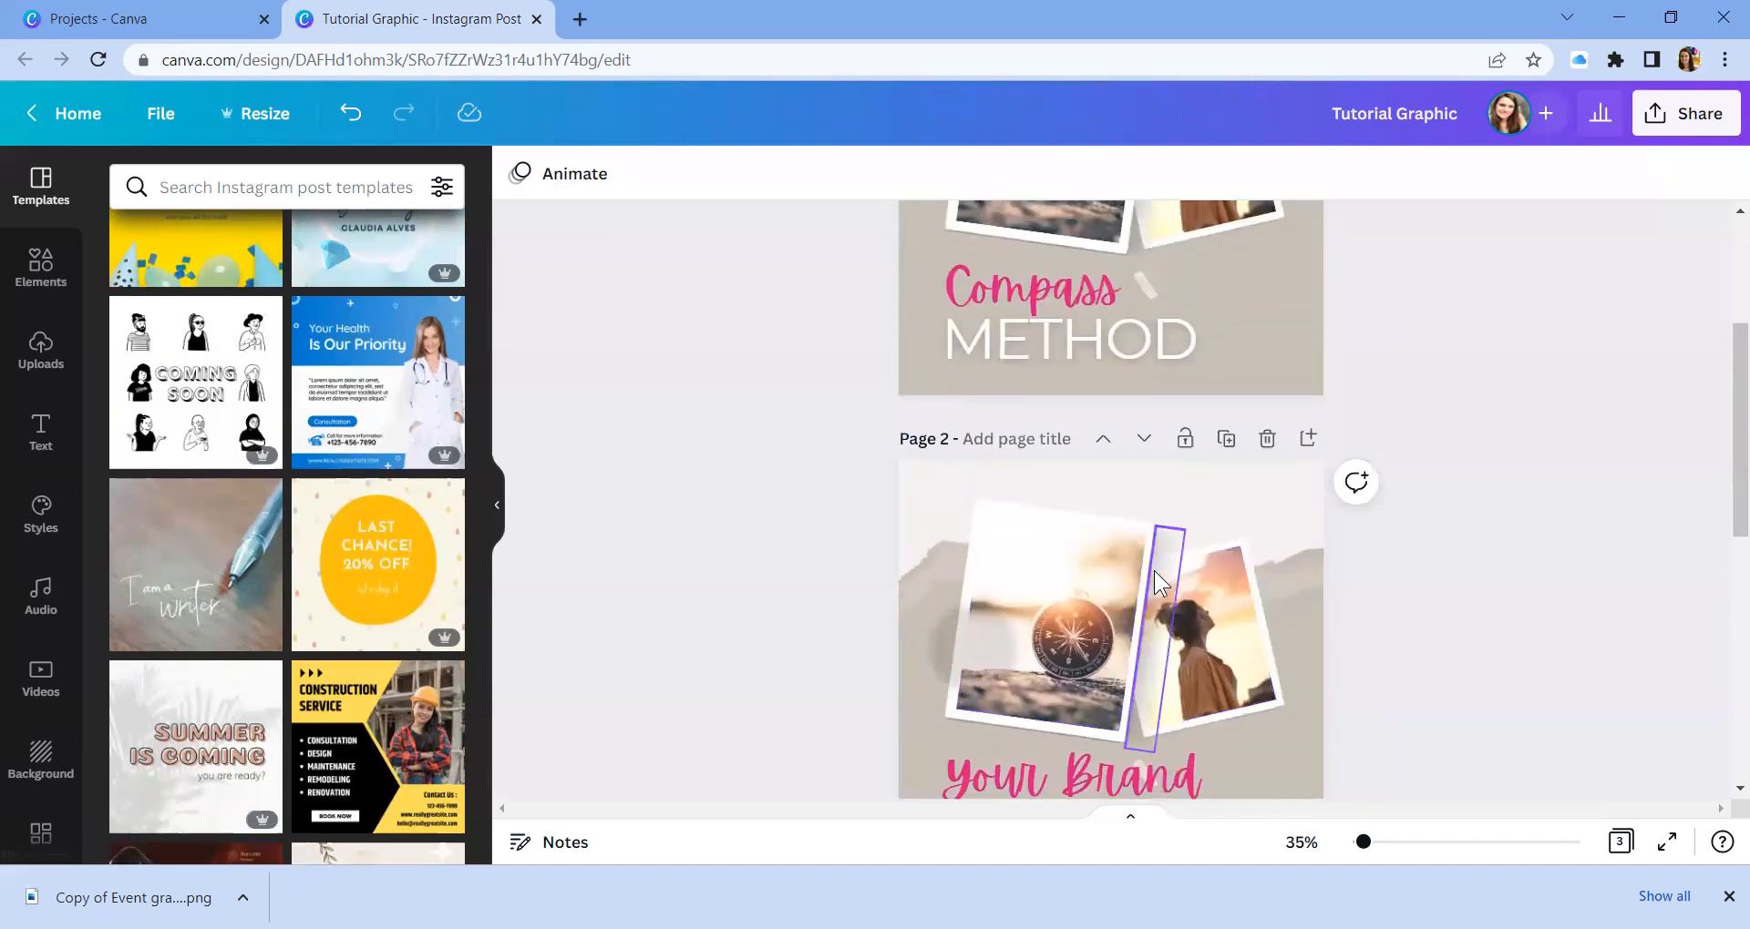
{"action": "scroll", "coordinate": [1154, 570], "scroll_direction": "down", "scroll_amount": 5}
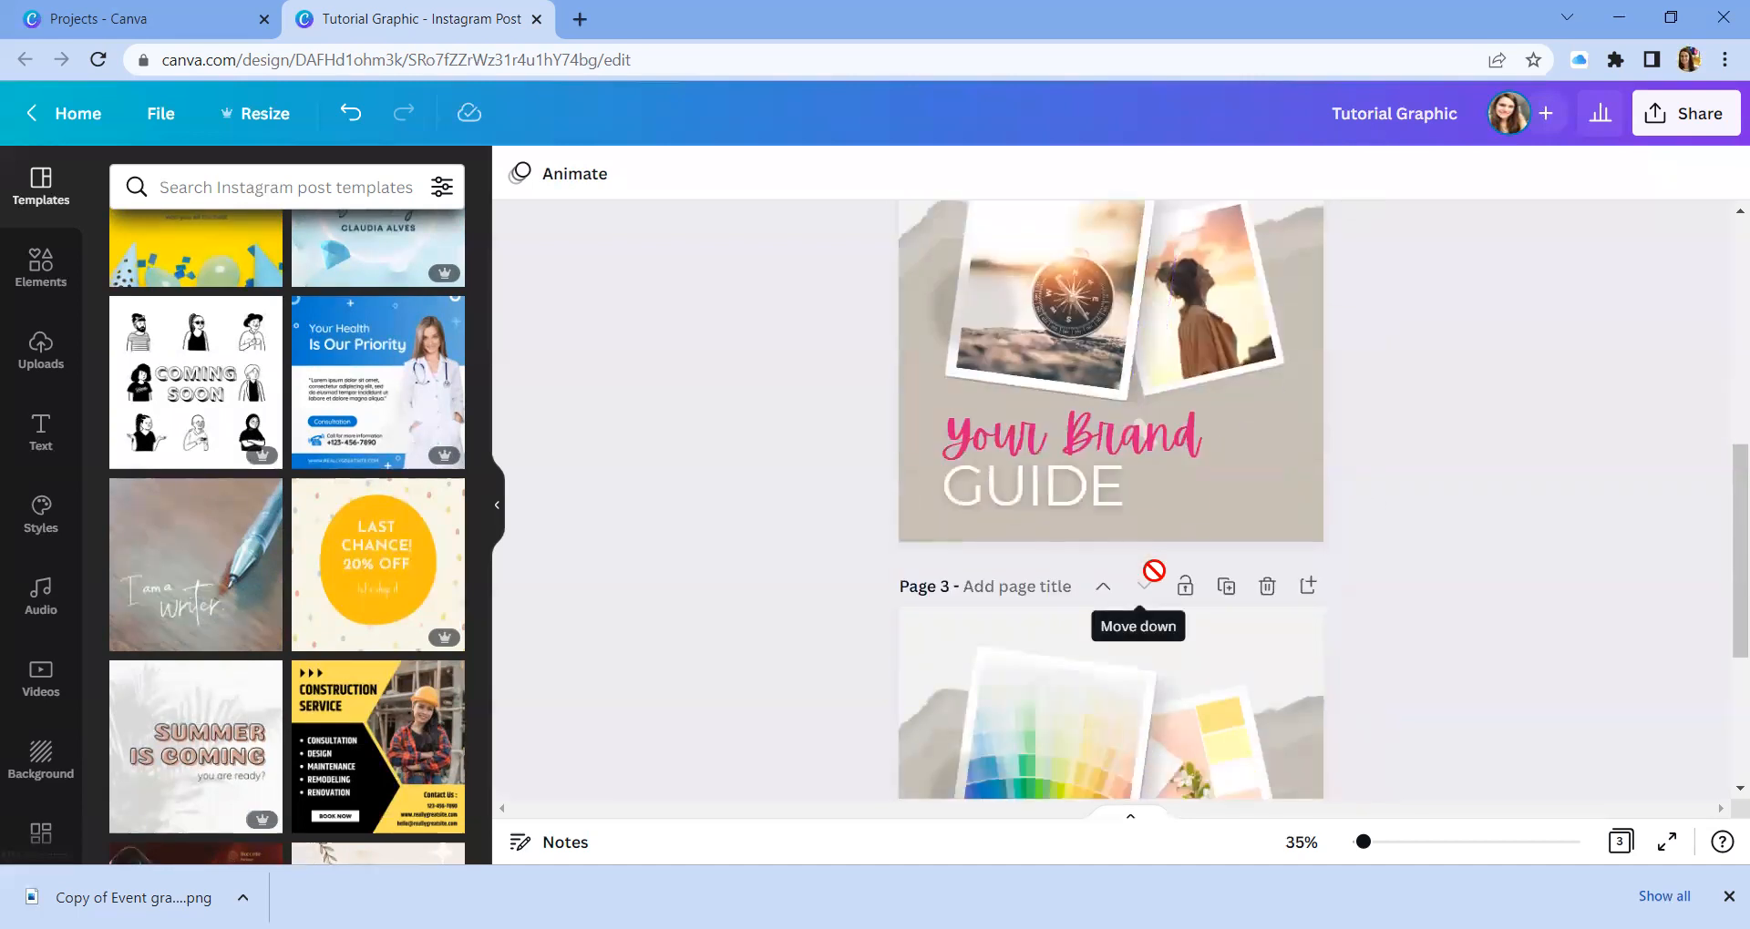
{"action": "scroll", "coordinate": [1154, 570], "scroll_direction": "down", "scroll_amount": 5}
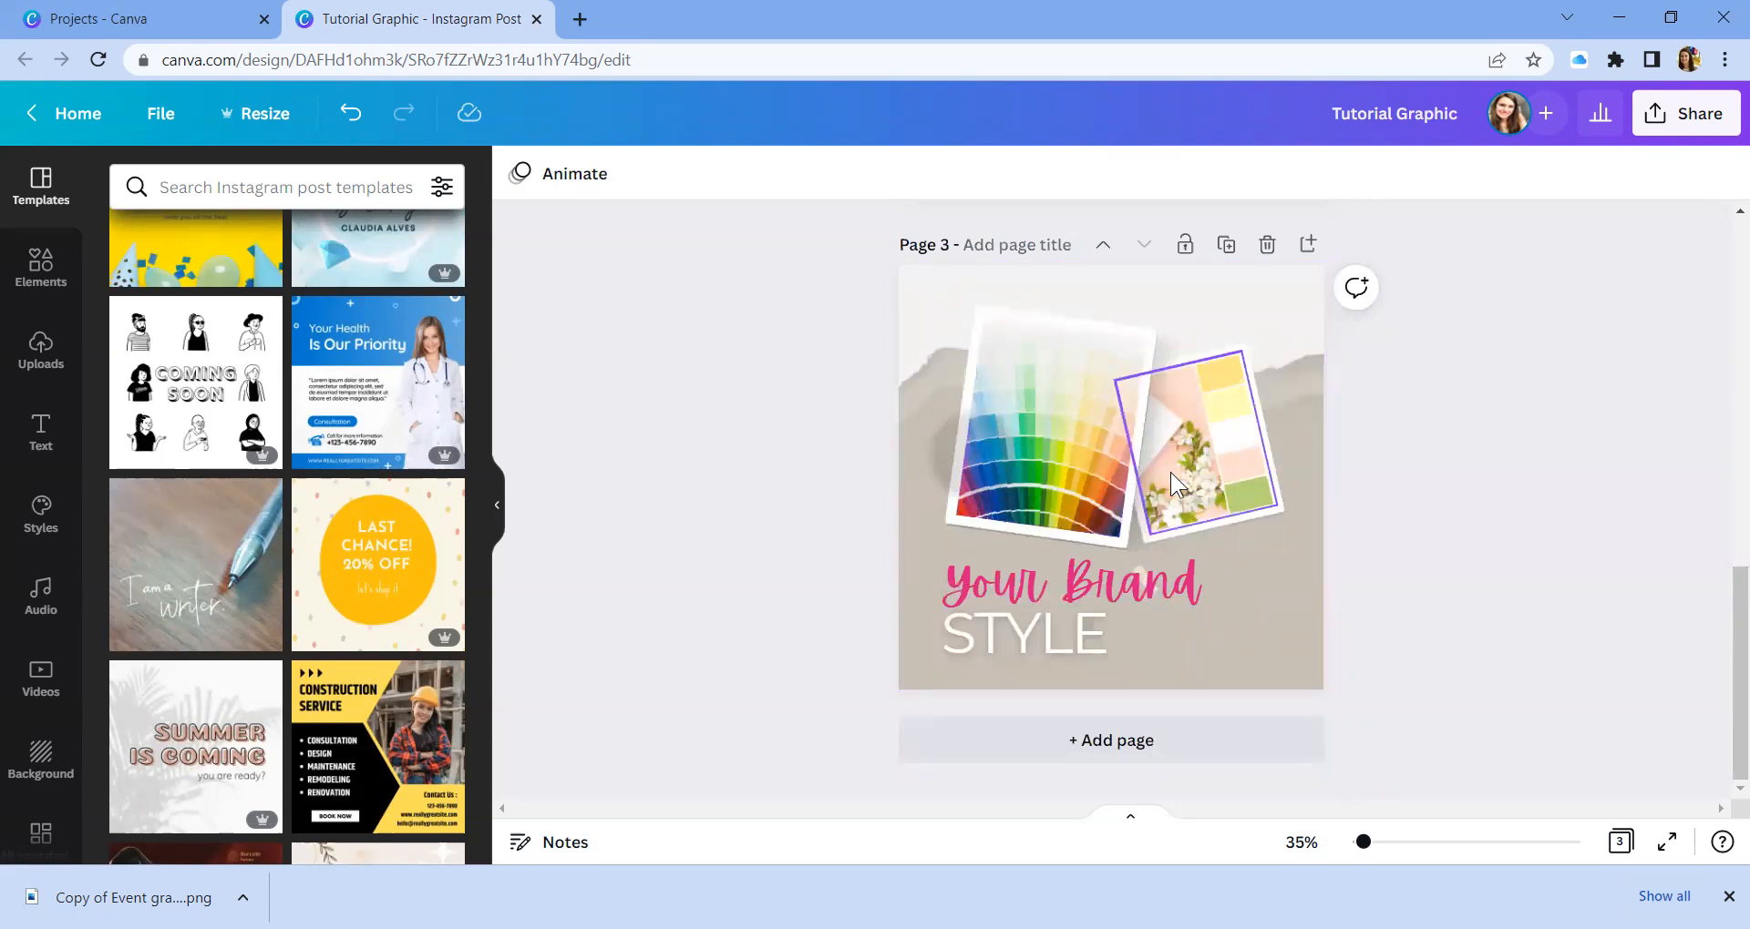
{"action": "scroll", "coordinate": [1170, 472], "scroll_direction": "up", "scroll_amount": 1}
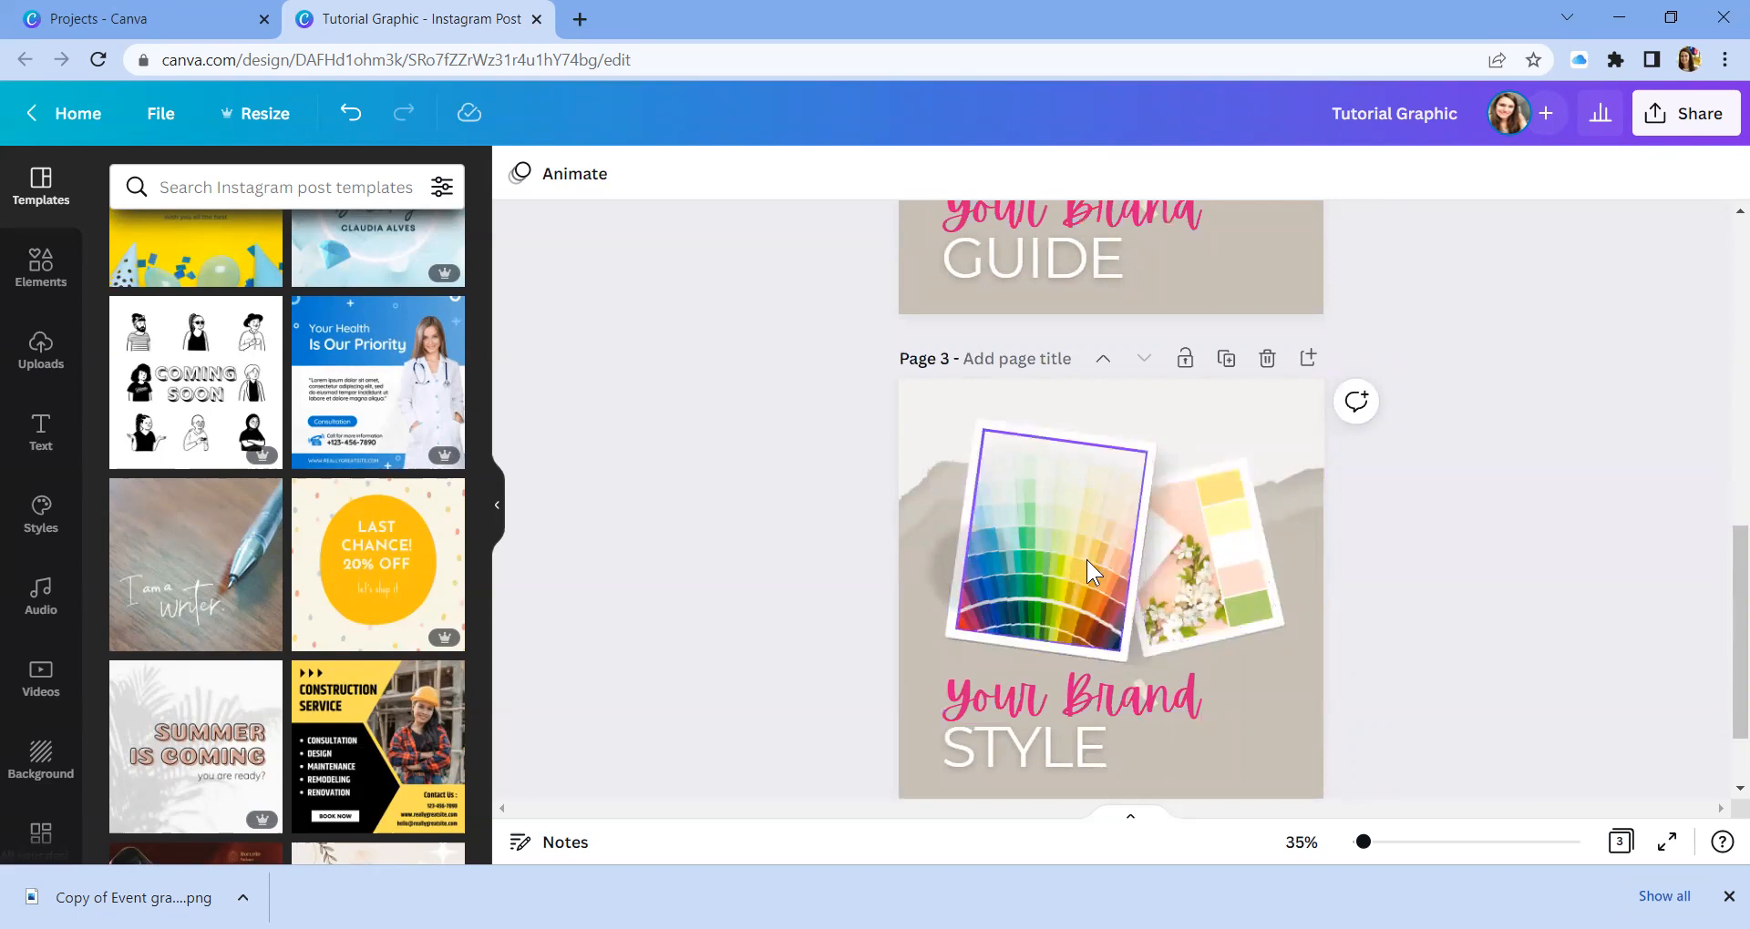
{"action": "scroll", "coordinate": [1093, 550], "scroll_direction": "down", "scroll_amount": 1}
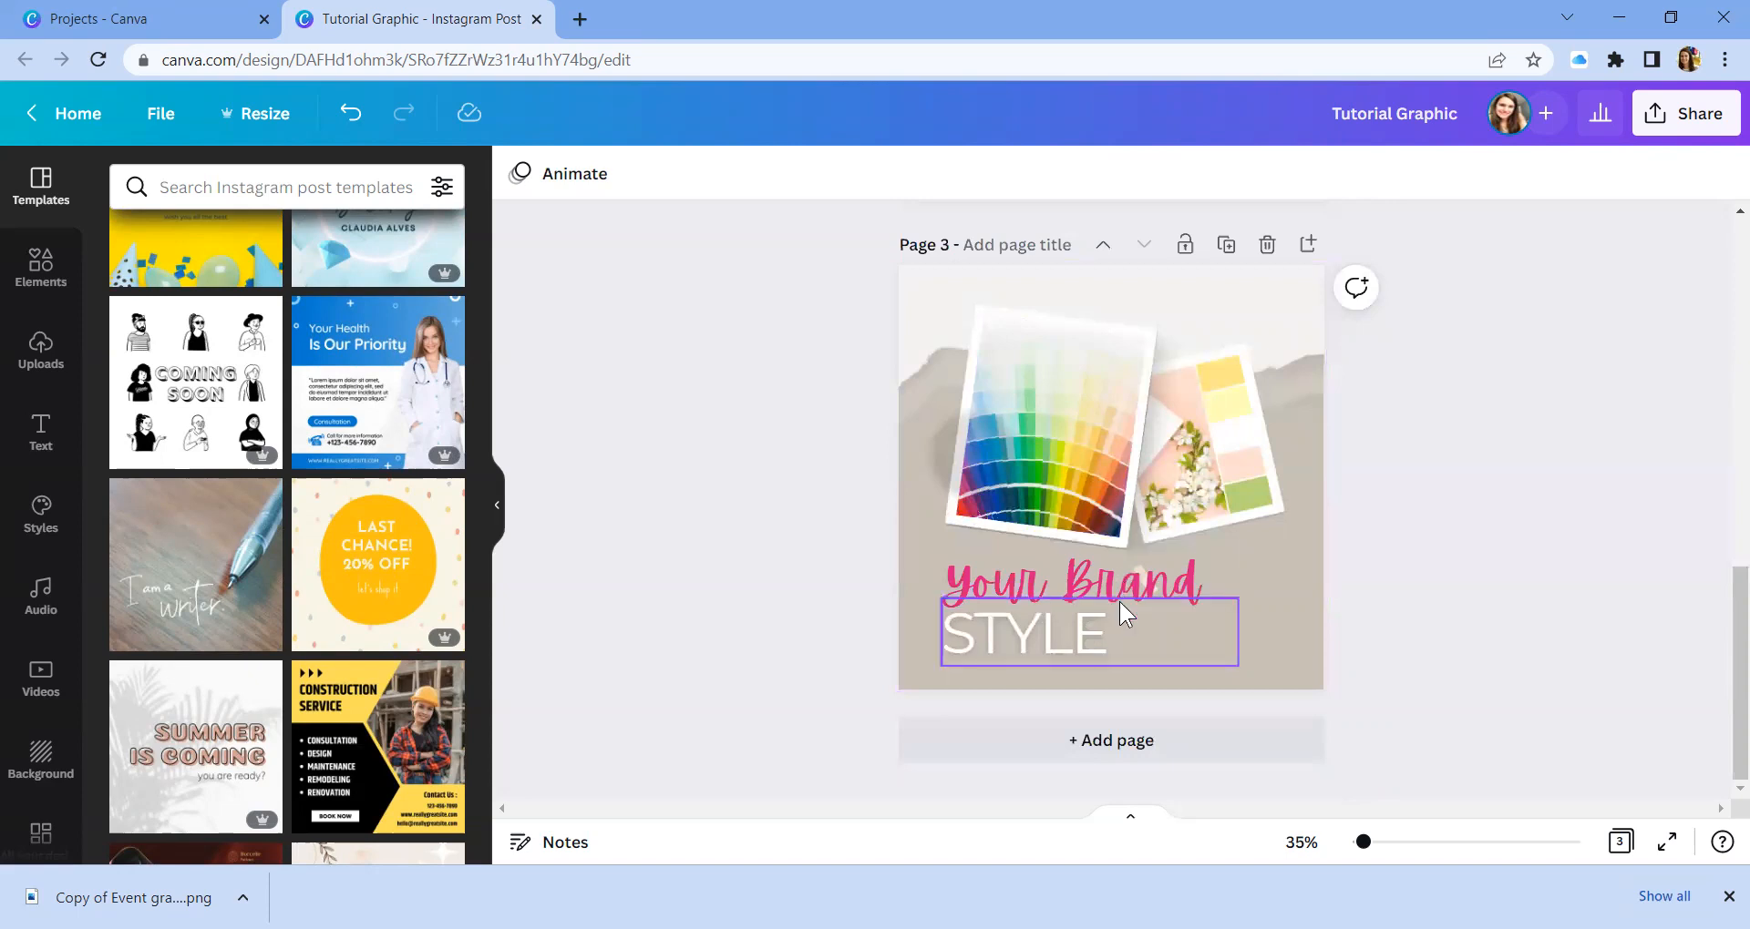
{"action": "scroll", "coordinate": [1119, 602], "scroll_direction": "up", "scroll_amount": 7}
{"action": "scroll", "coordinate": [1119, 601], "scroll_direction": "up", "scroll_amount": 1}
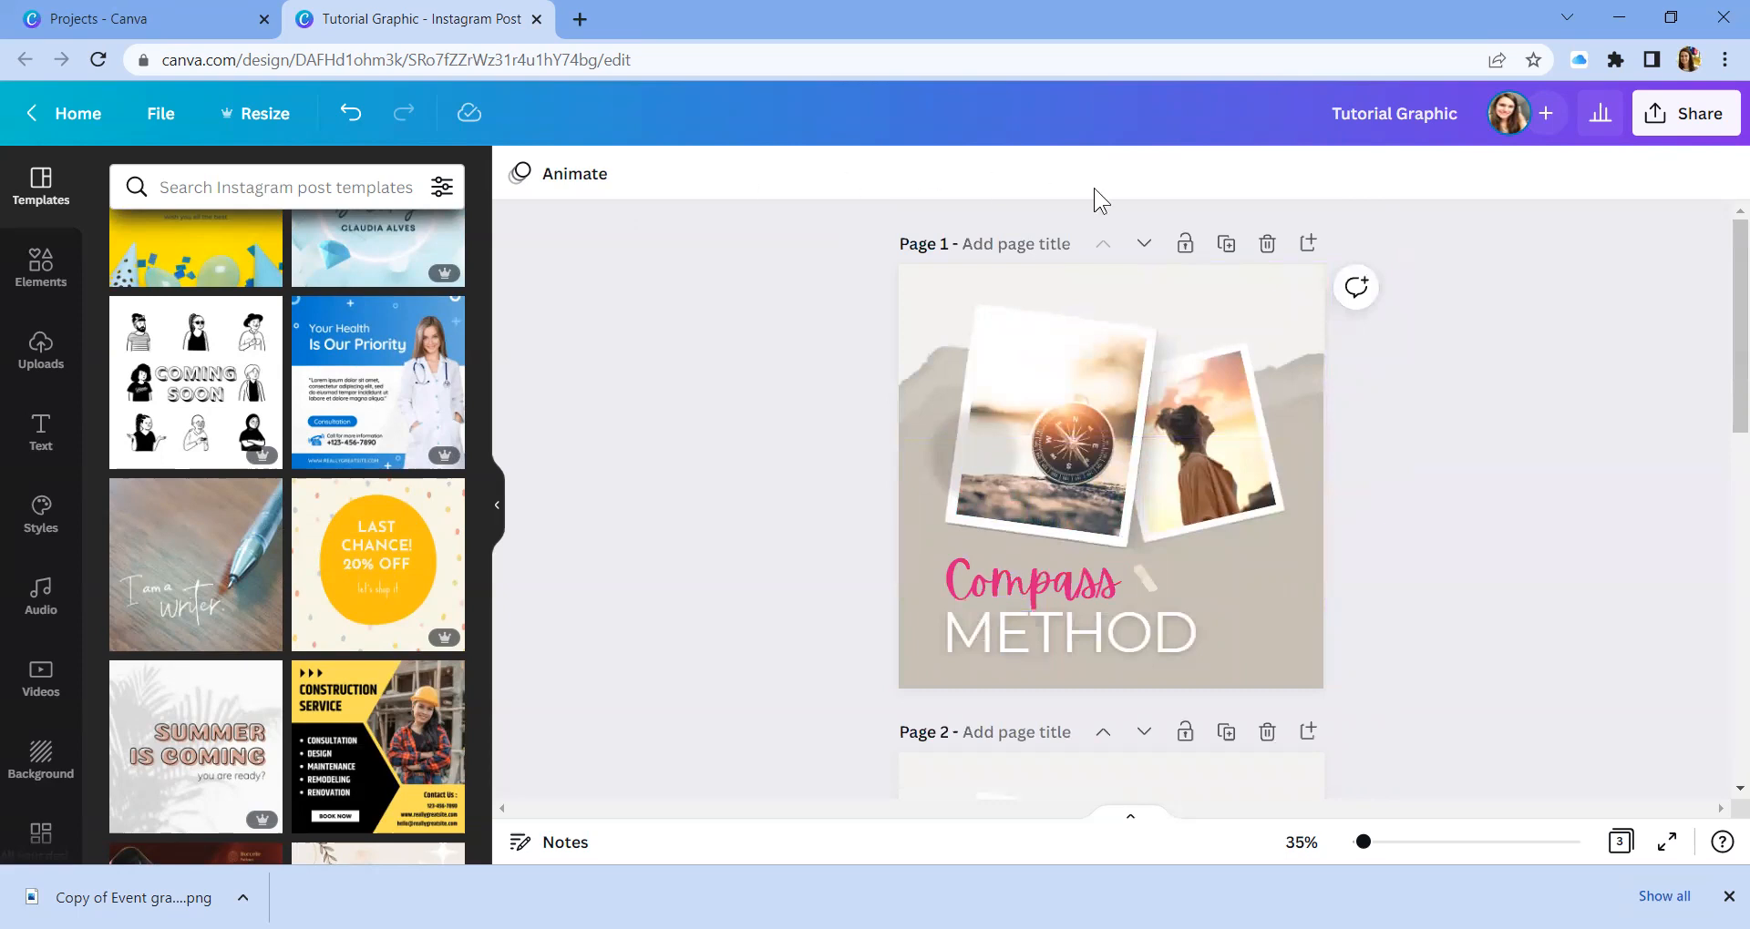
Add a new page after page 3 and apply the "I am a writer" pen template to it.
{"action": "scroll", "coordinate": [1185, 461], "scroll_direction": "down", "scroll_amount": 5}
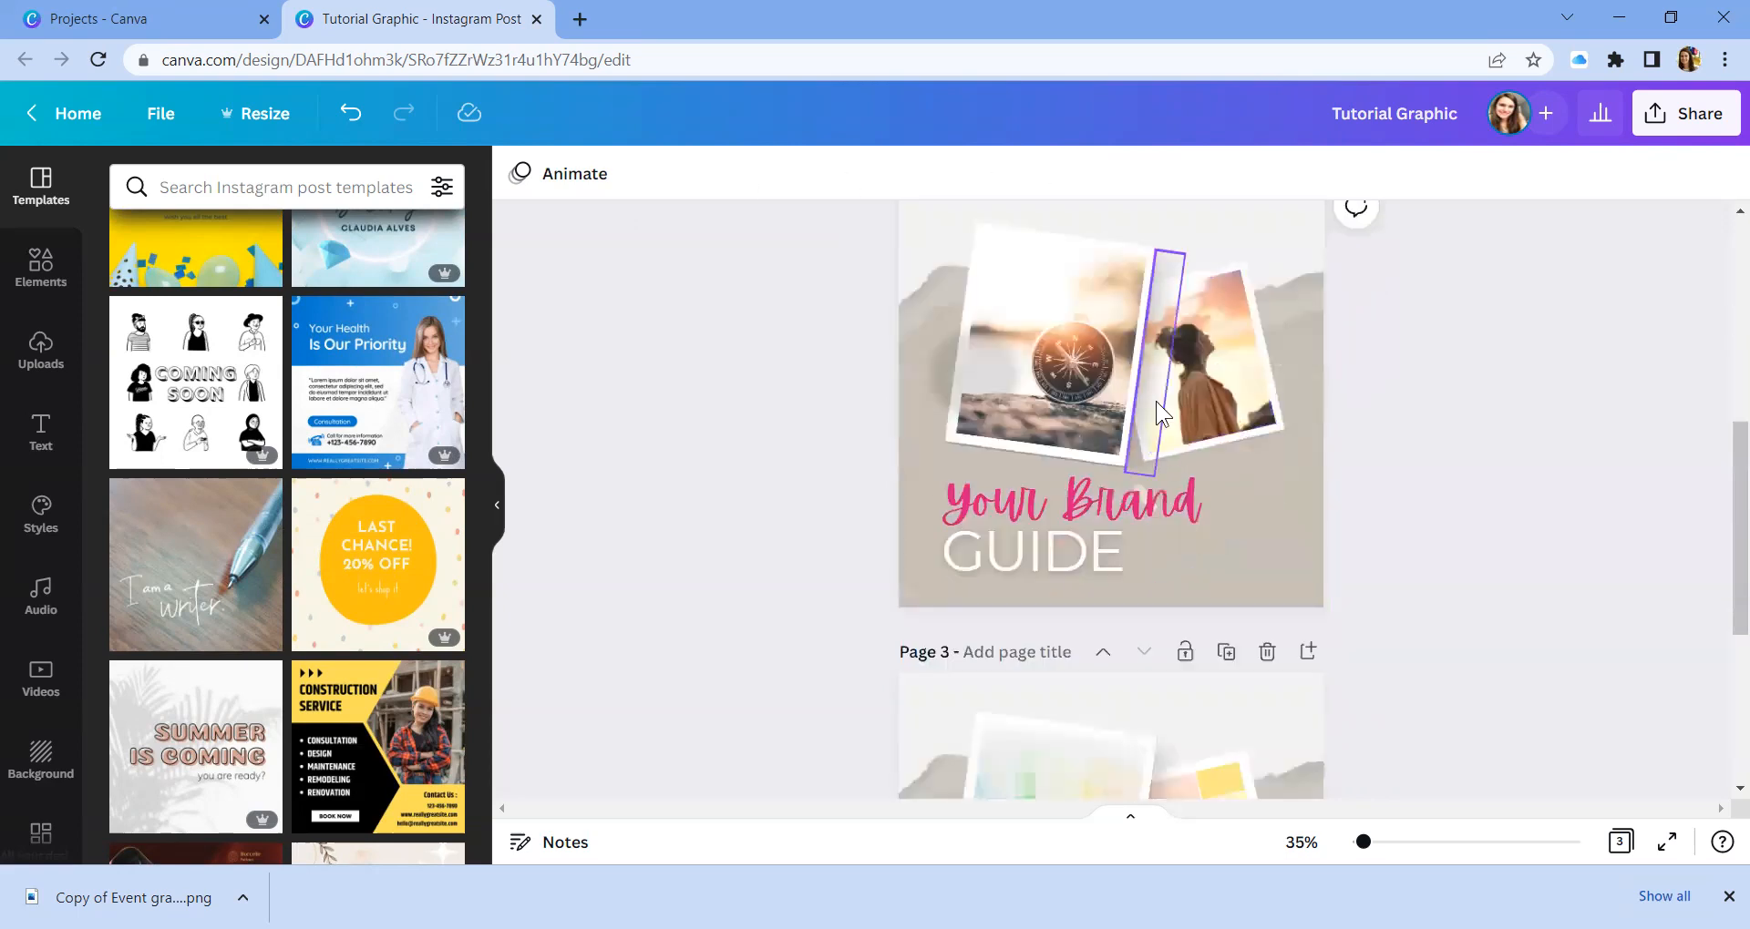
{"action": "scroll", "coordinate": [1156, 401], "scroll_direction": "down", "scroll_amount": 4}
{"action": "left_click", "coordinate": [1064, 739]}
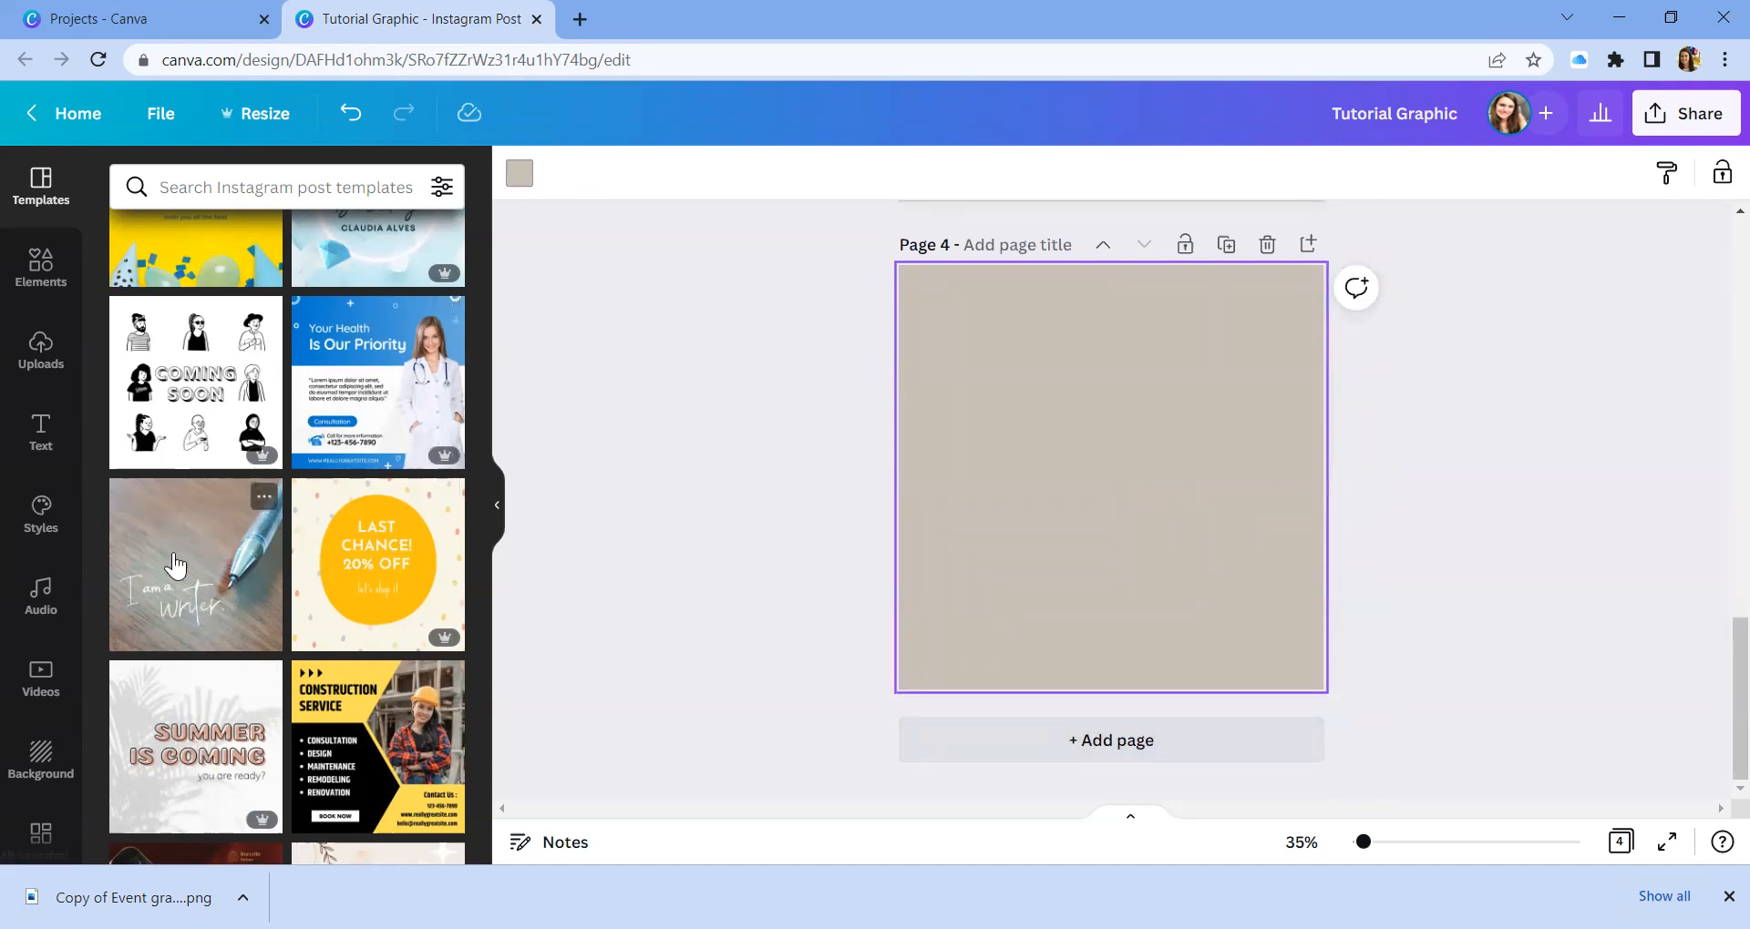
{"action": "left_click", "coordinate": [175, 566]}
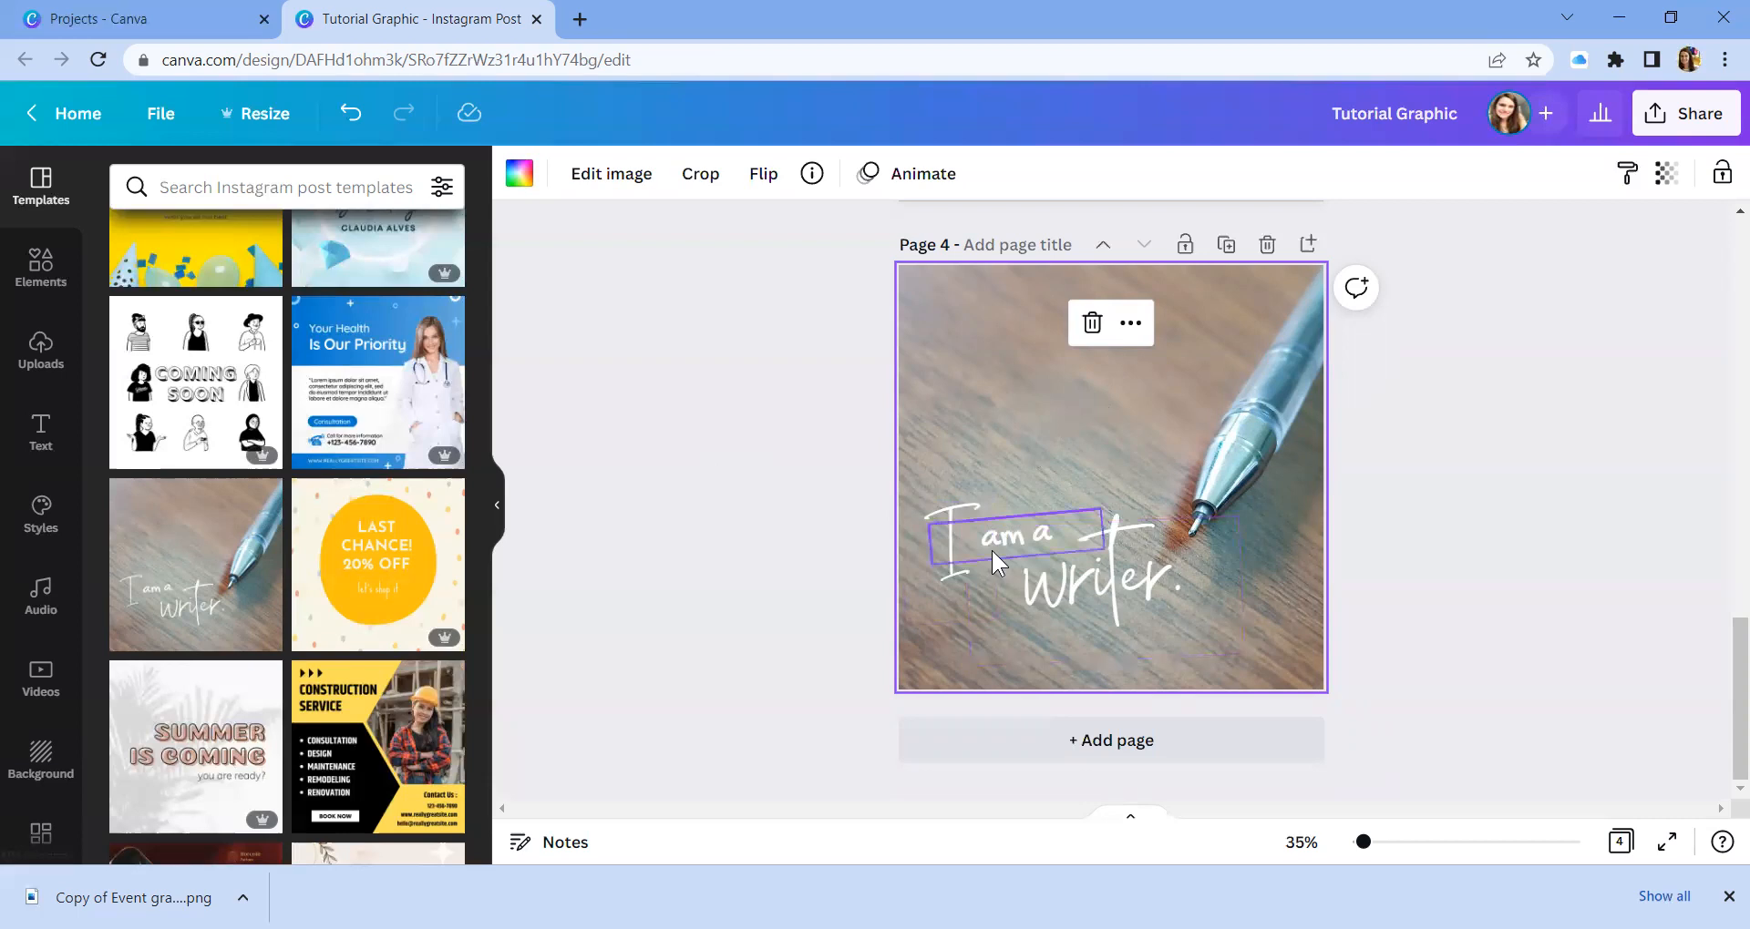
Change page 4's text to Montserrat, replacing Themysion across the whole design and restyling "am a" as well.
{"action": "left_click", "coordinate": [968, 539]}
{"action": "left_click", "coordinate": [675, 175]}
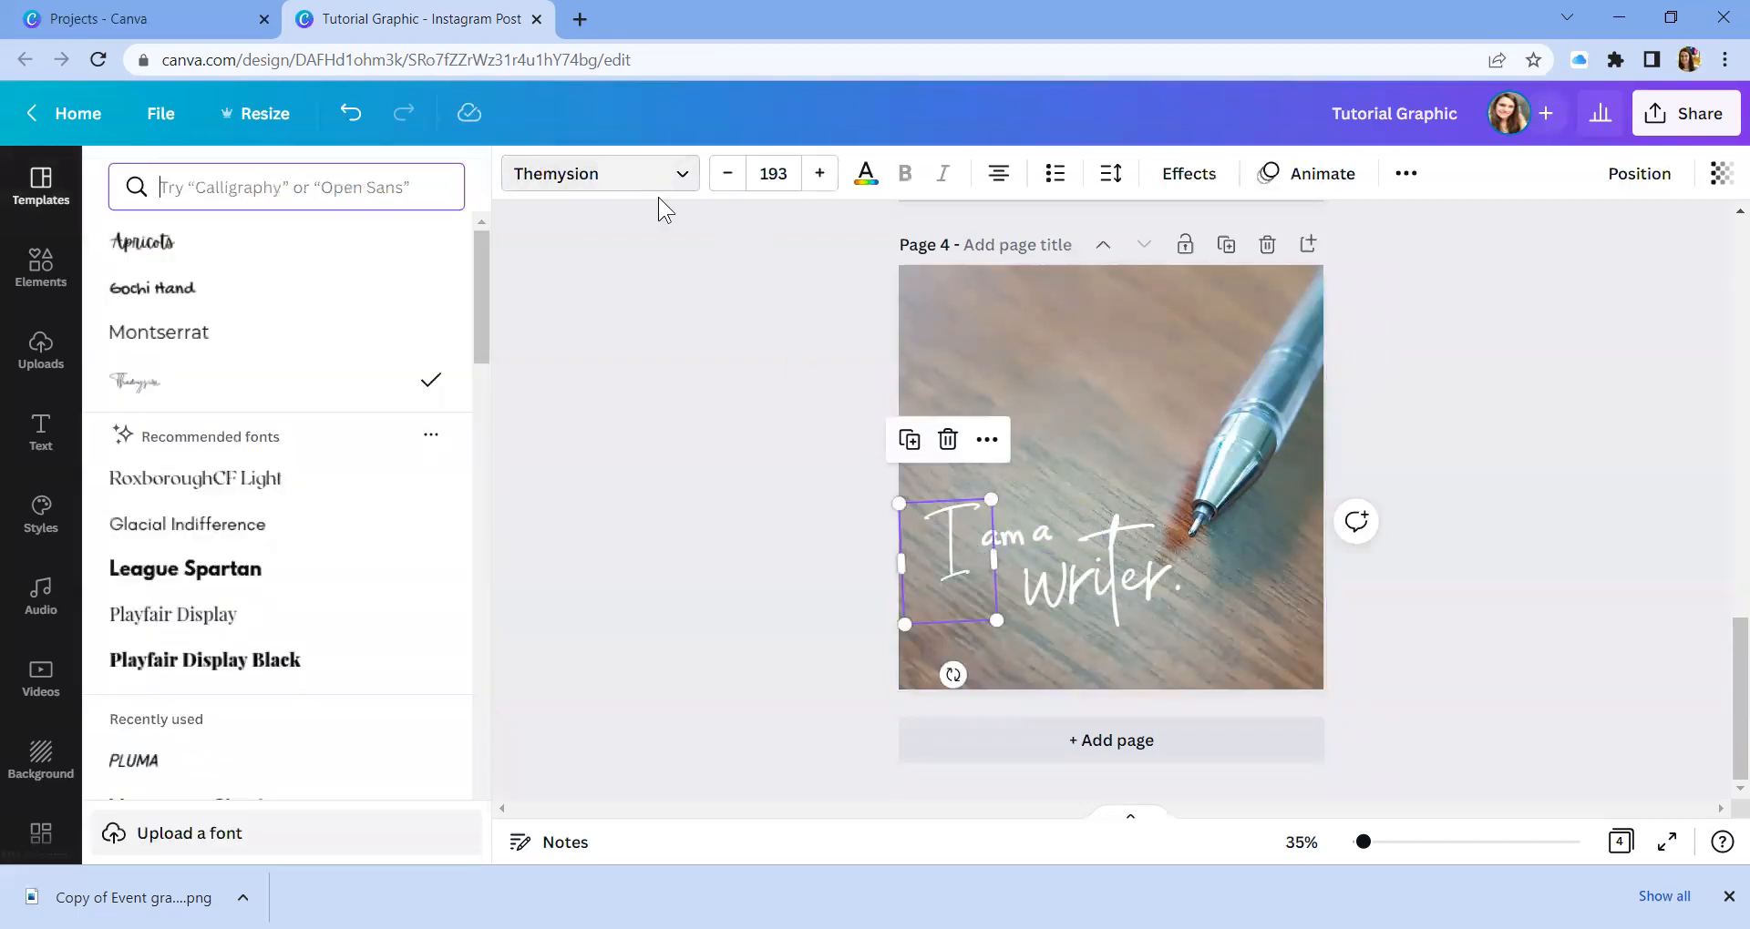
{"action": "left_click", "coordinate": [219, 342]}
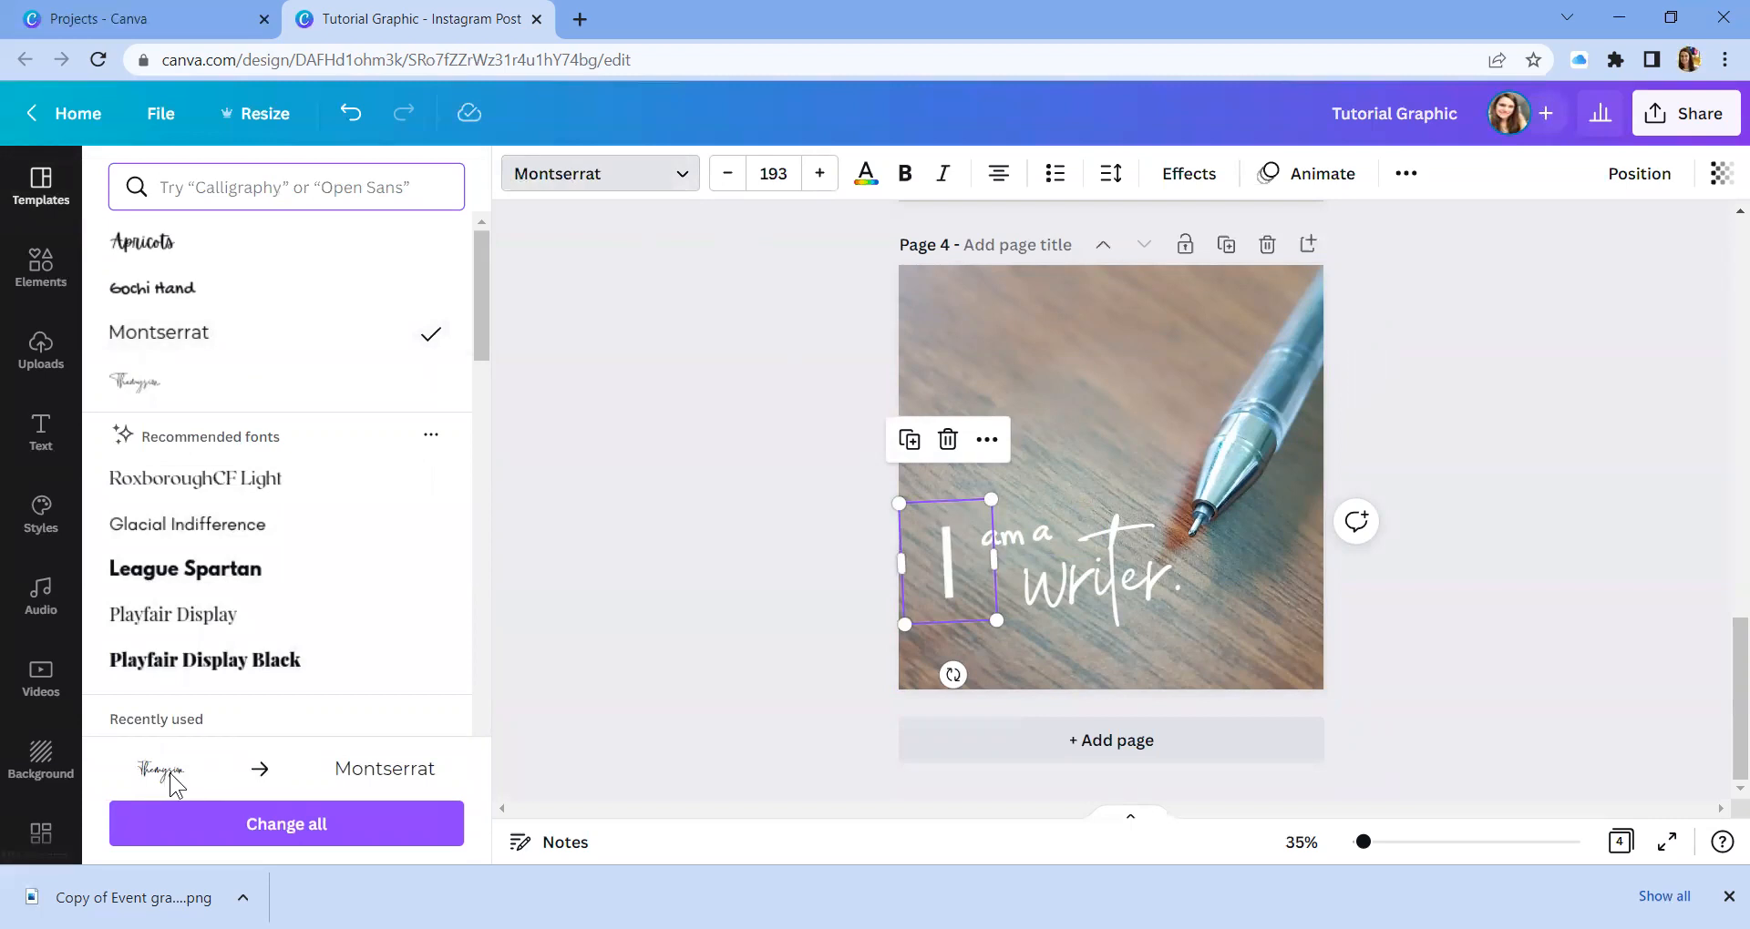
{"action": "left_click", "coordinate": [347, 826]}
{"action": "left_click", "coordinate": [383, 824]}
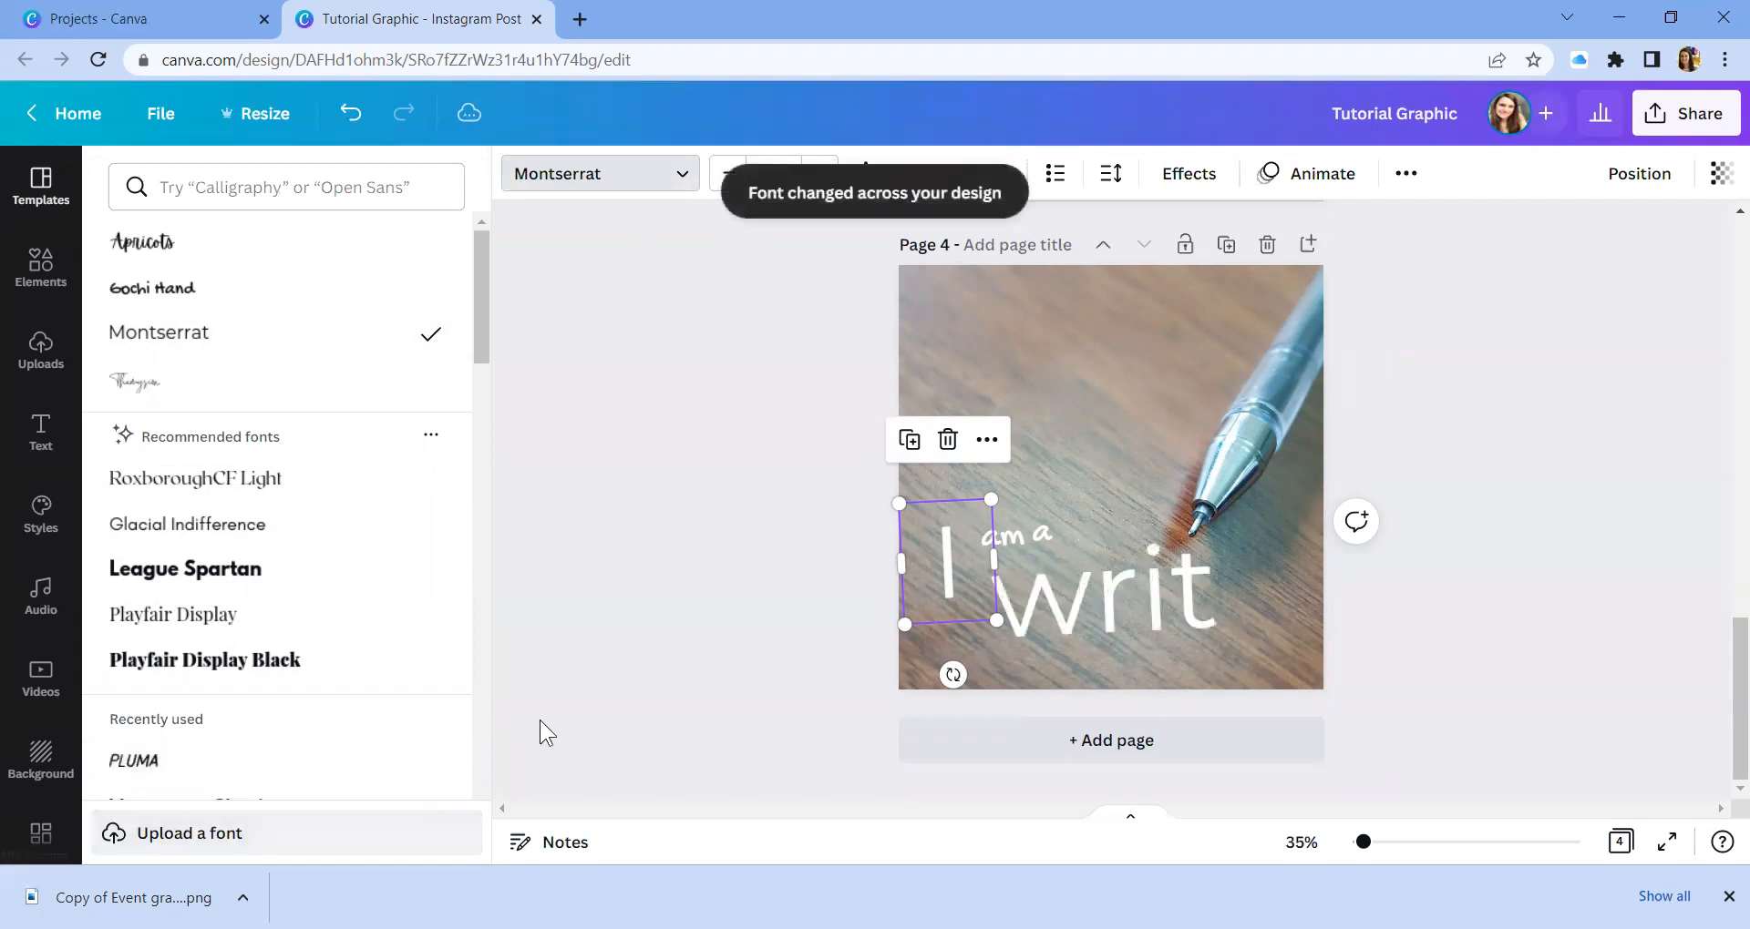
{"action": "left_click", "coordinate": [1044, 541]}
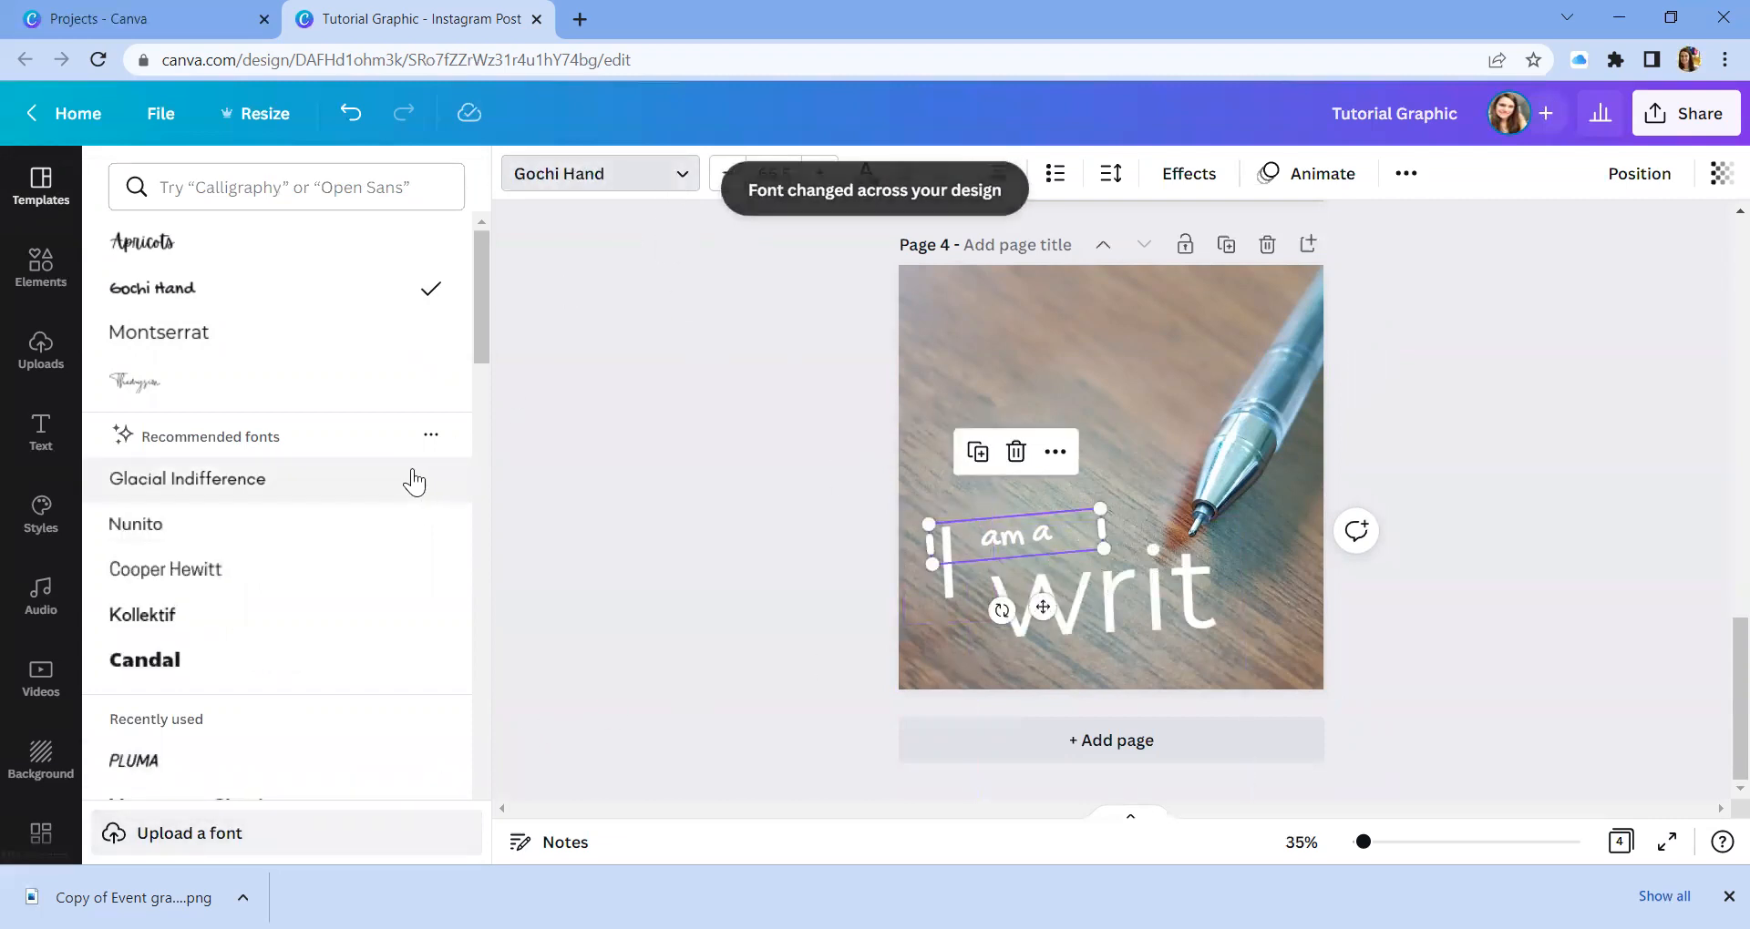
{"action": "left_click", "coordinate": [206, 351]}
Replace the word "writer." on page 4 with "Brand Designer".
{"action": "left_click", "coordinate": [1110, 590]}
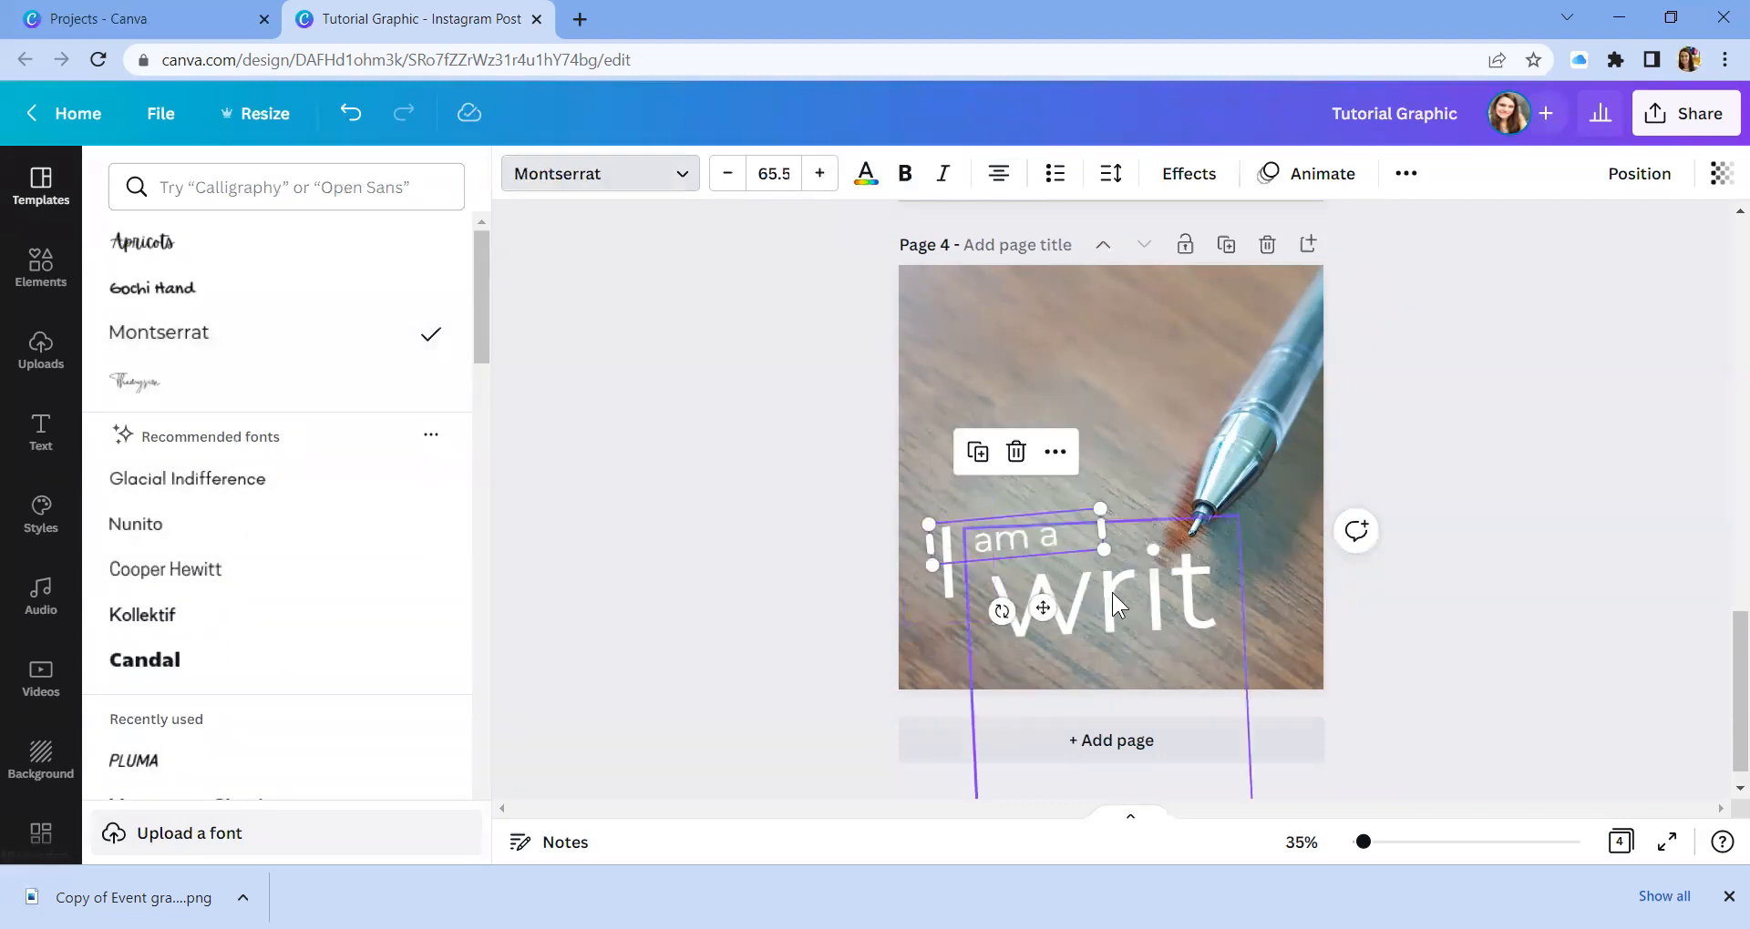
{"action": "left_click", "coordinate": [1114, 592]}
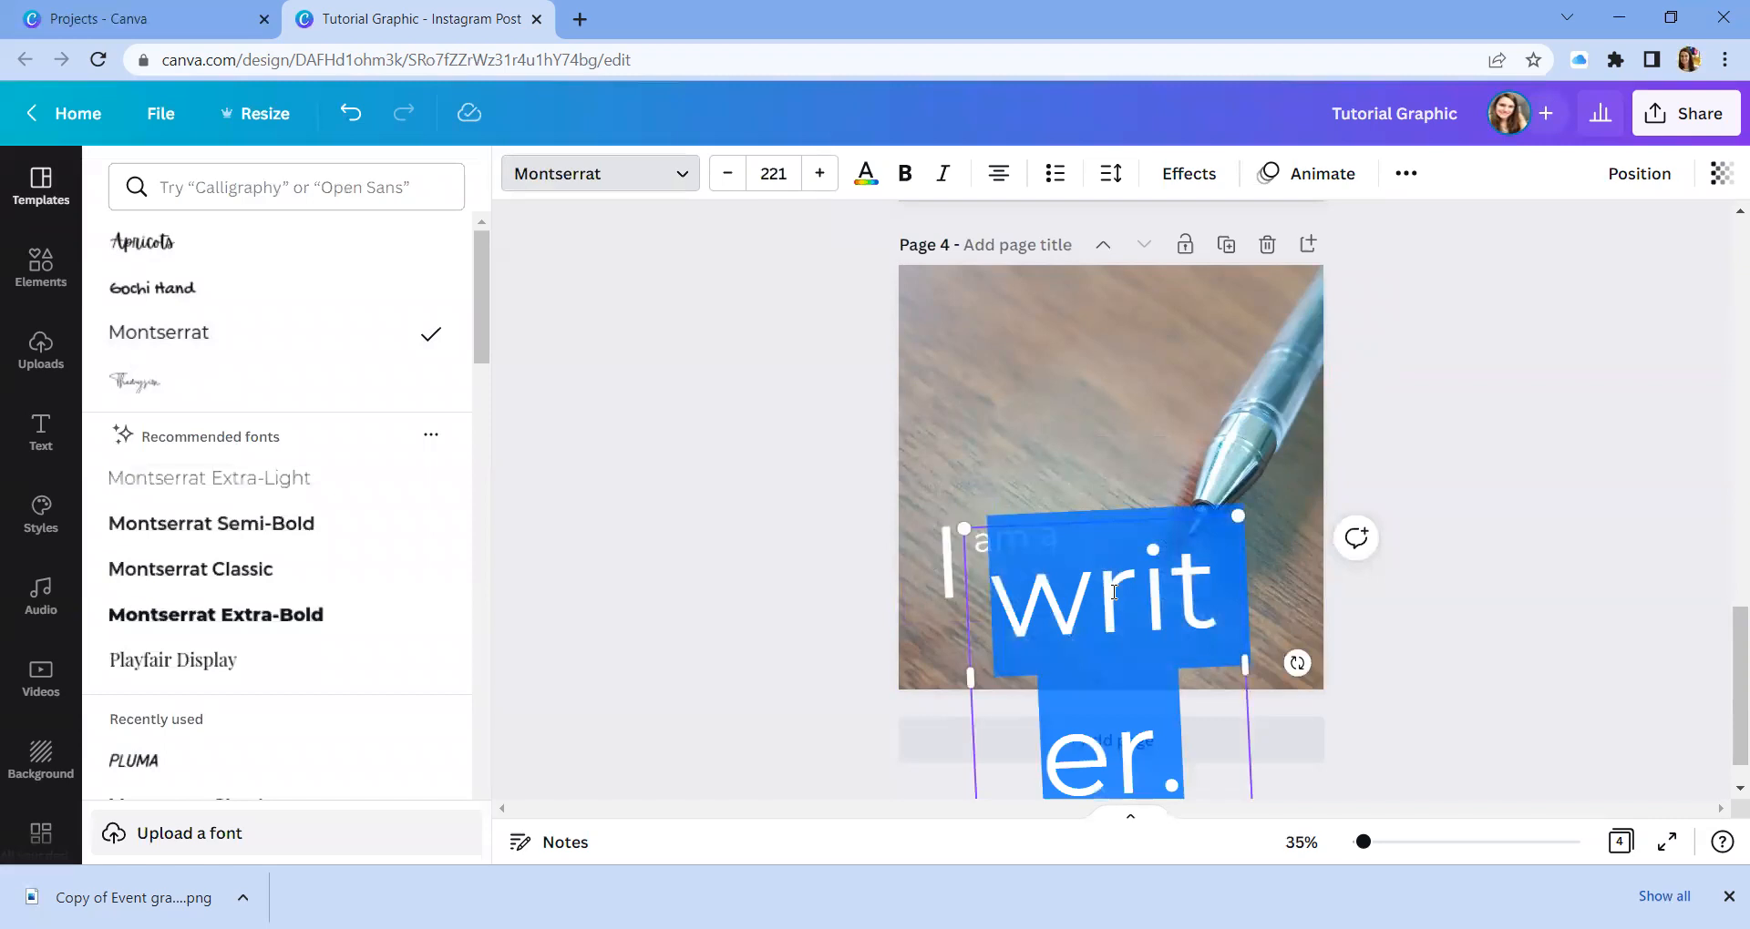
{"action": "type", "text": "Brand"}
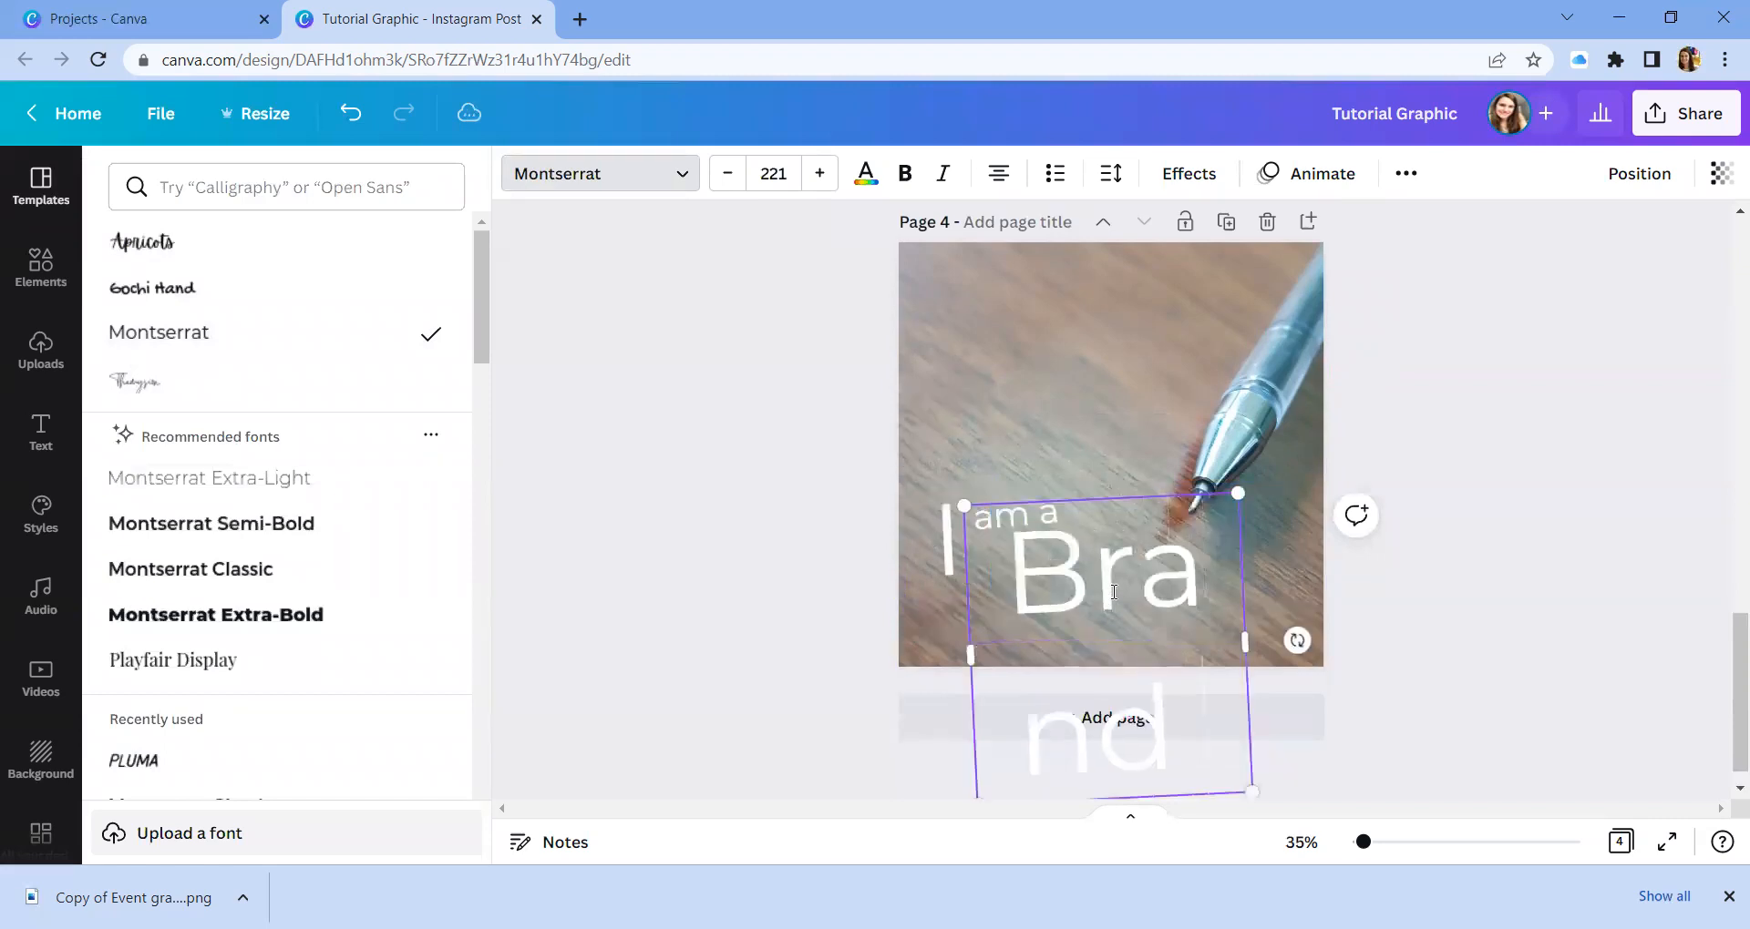
{"action": "type", "text": " Designer"}
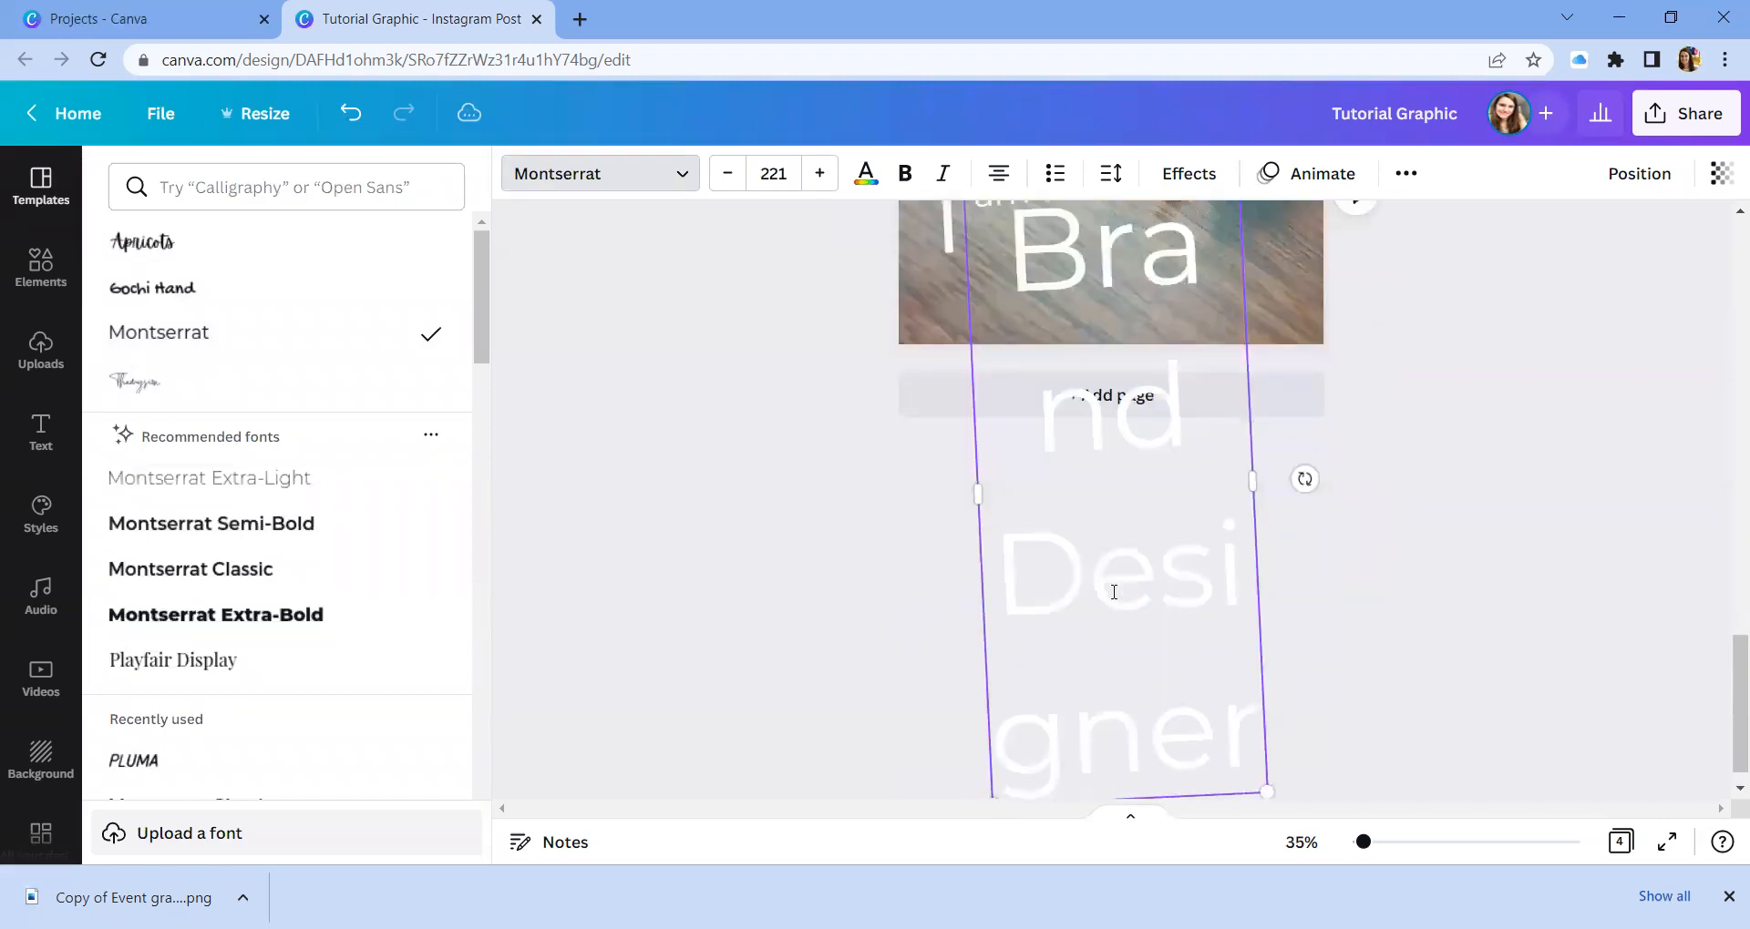
Set the "Brand Designer" text size to 59 and move it just below "am a".
{"action": "key", "text": "ctrl+a"}
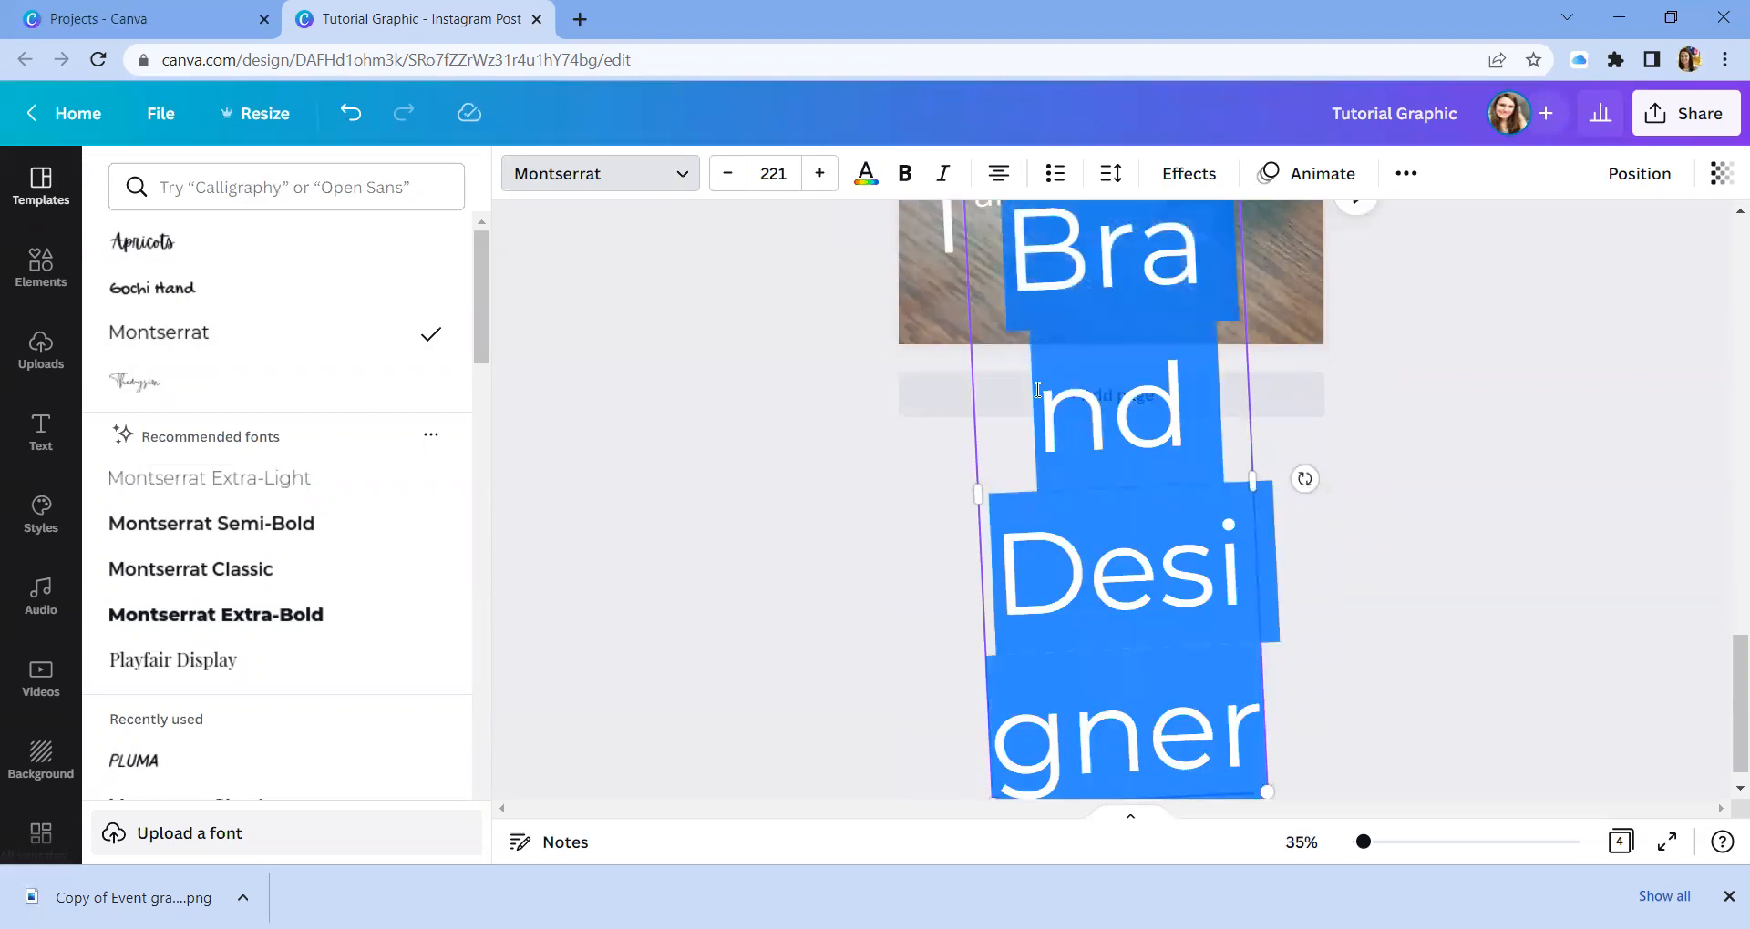
{"action": "left_click", "coordinate": [727, 173]}
{"action": "left_click", "coordinate": [772, 173]}
{"action": "type", "text": "30"}
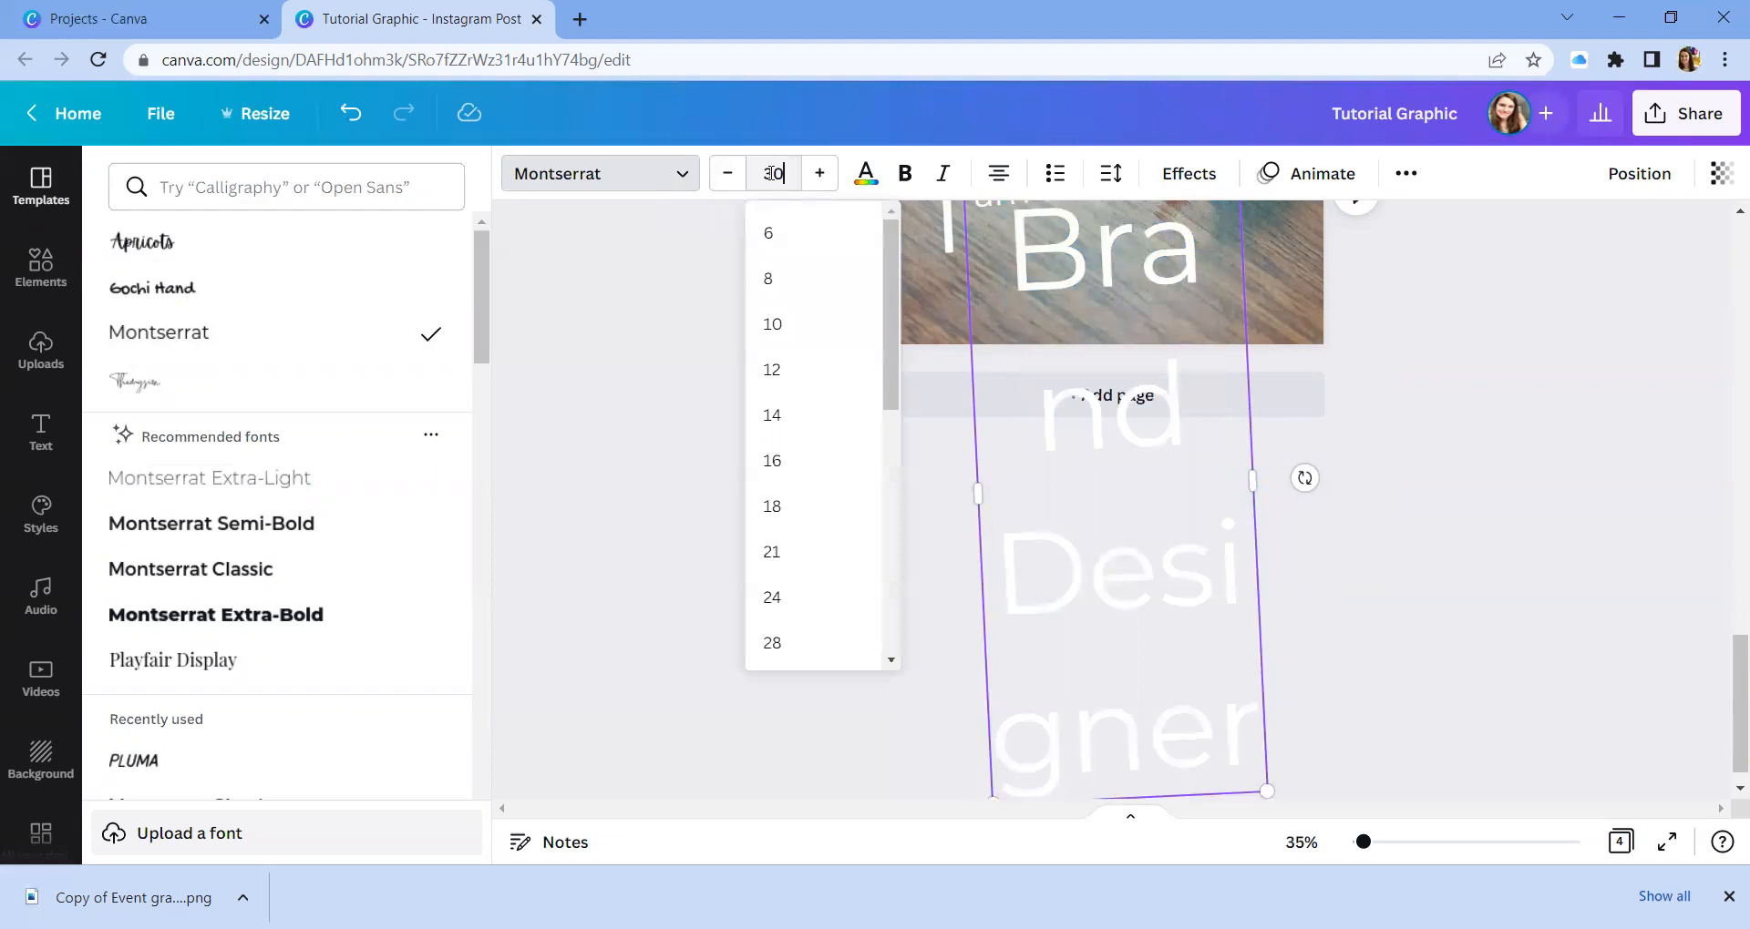
{"action": "key", "text": "Return"}
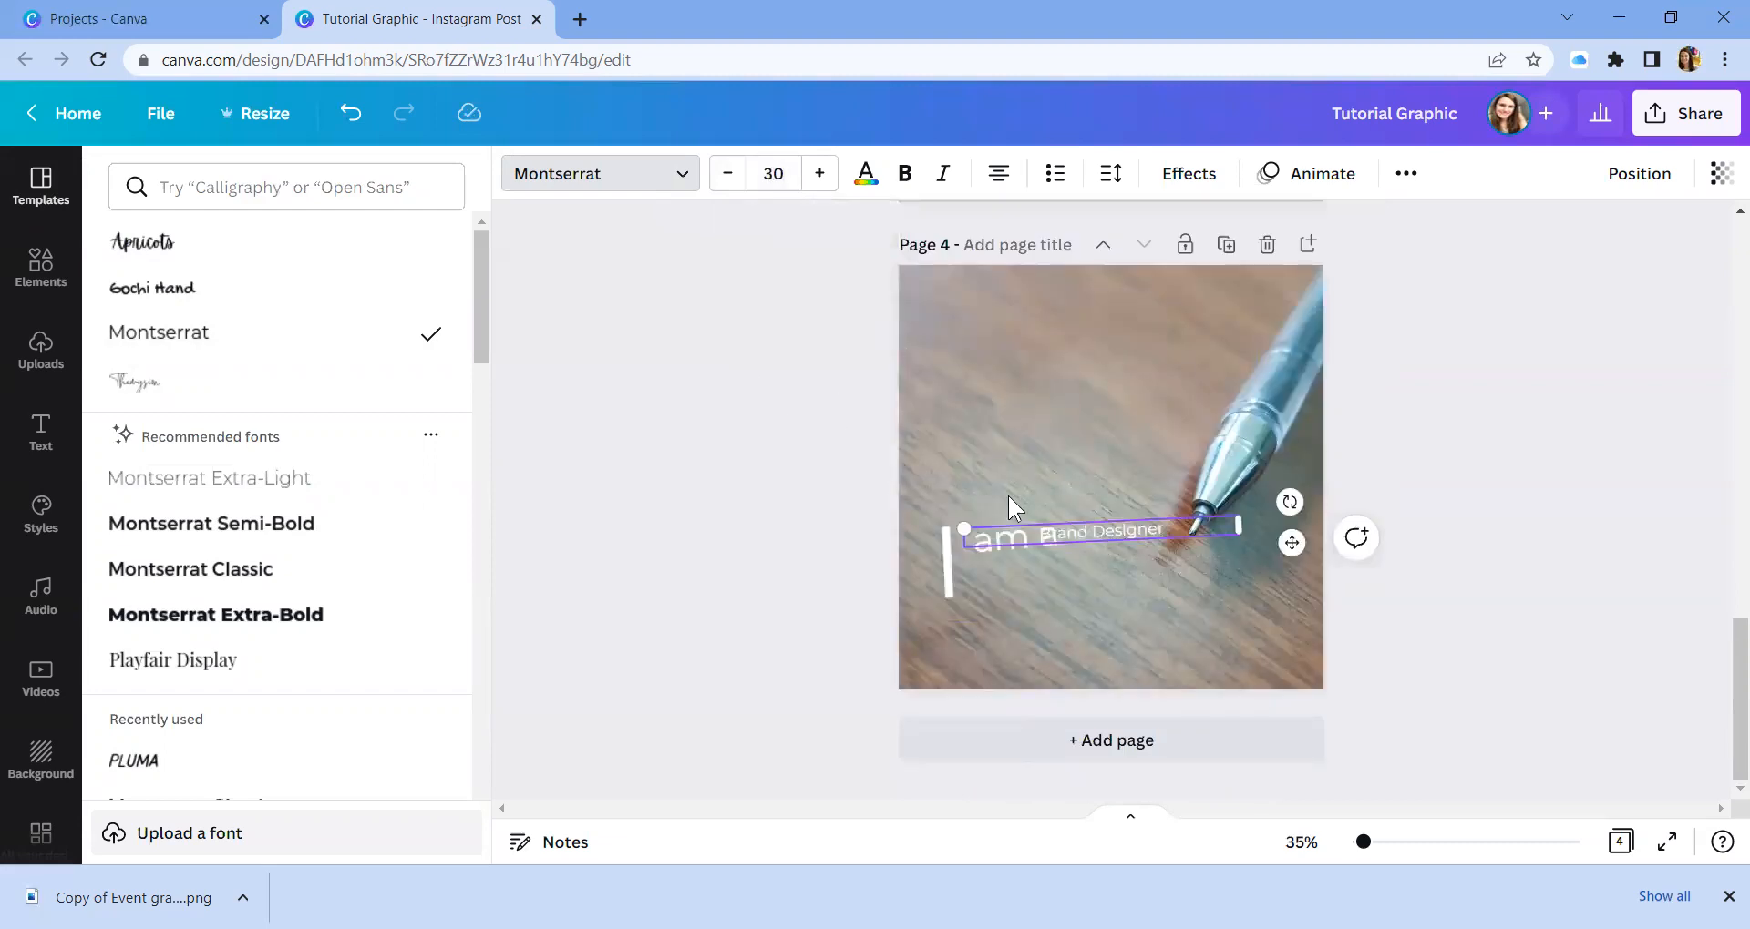
{"action": "left_click", "coordinate": [820, 173]}
{"action": "left_click", "coordinate": [820, 173]}
{"action": "left_click", "coordinate": [820, 173]}
{"action": "left_click", "coordinate": [820, 173]}
{"action": "left_click", "coordinate": [820, 173]}
{"action": "left_click", "coordinate": [820, 173]}
{"action": "left_click", "coordinate": [820, 173]}
{"action": "left_click", "coordinate": [820, 173]}
{"action": "left_click", "coordinate": [820, 174]}
{"action": "left_click", "coordinate": [821, 173]}
{"action": "left_click", "coordinate": [820, 173]}
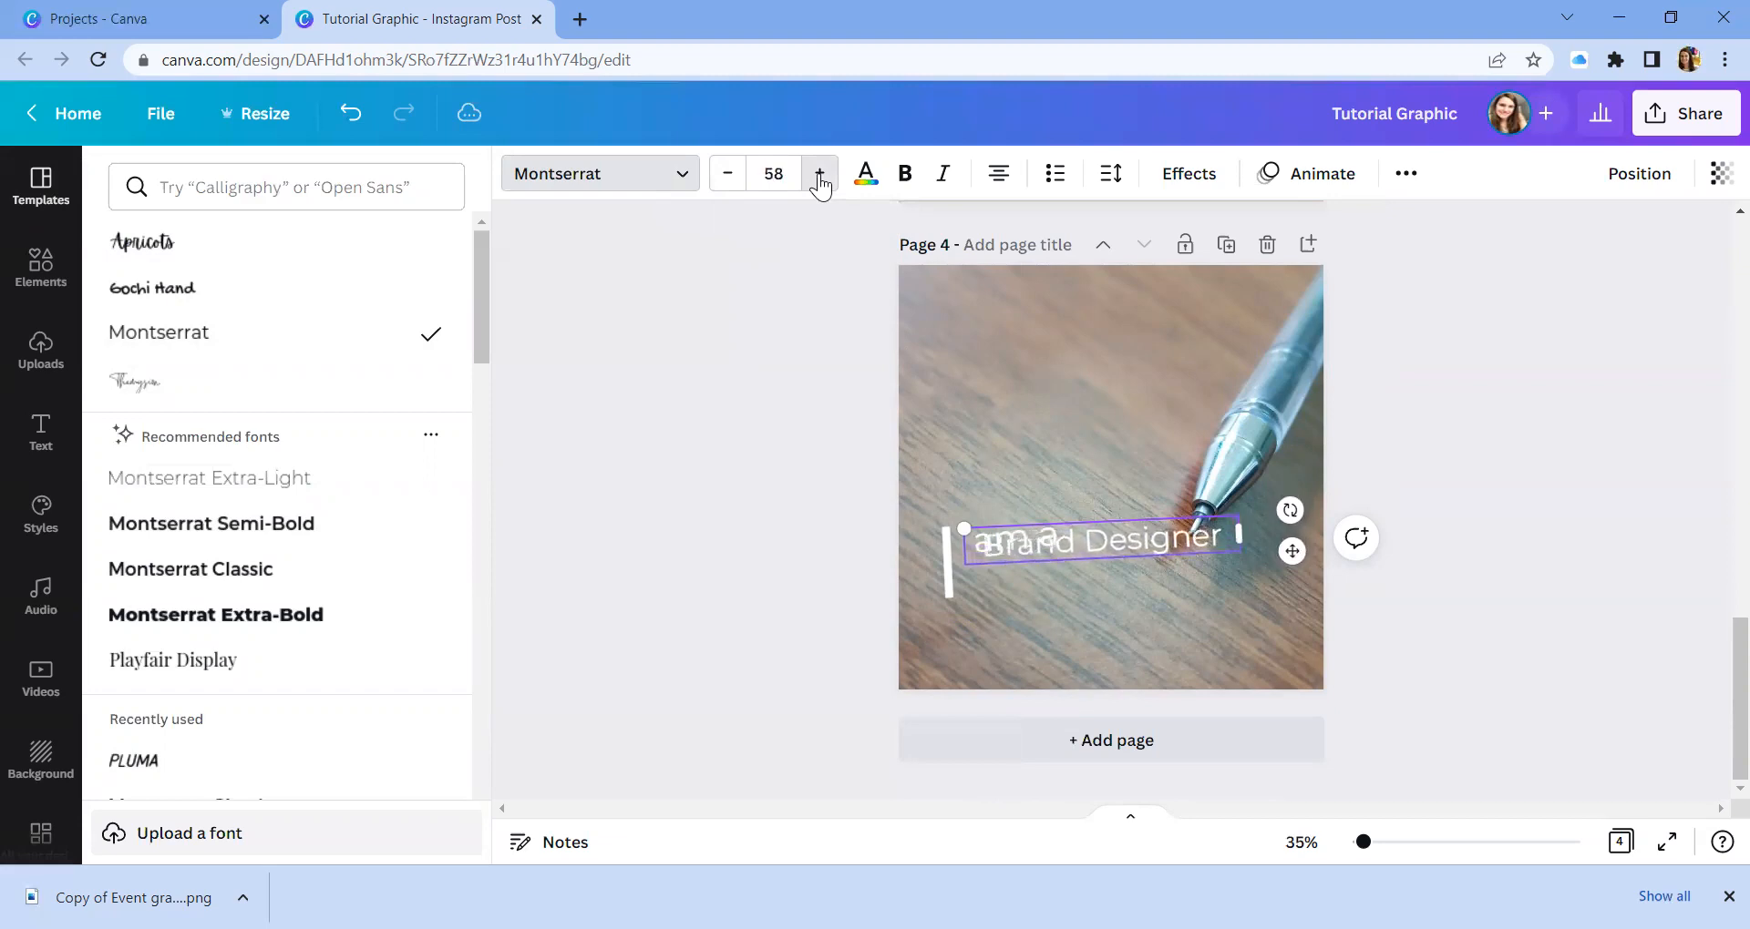
{"action": "left_click", "coordinate": [820, 173]}
{"action": "left_click", "coordinate": [820, 173]}
{"action": "left_click_drag", "start_coordinate": [1292, 552], "coordinate": [1289, 587]}
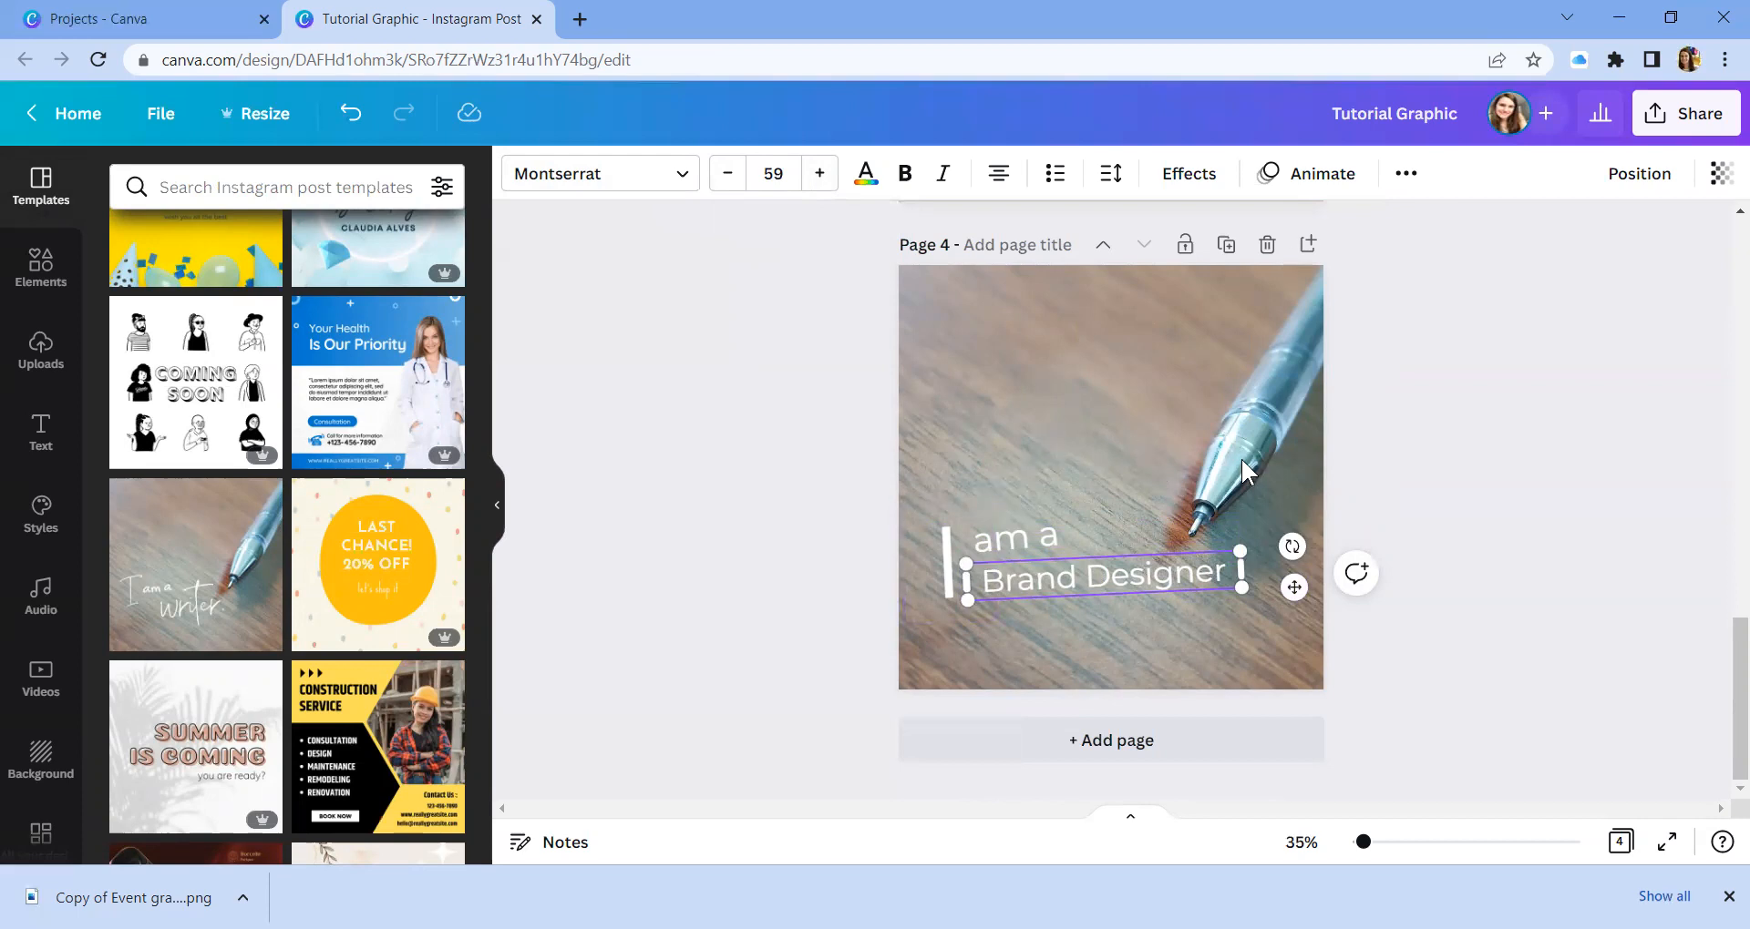
Replace page 4's pen background photo with the rainbow colour-swatch fan photo from the recently used elements.
{"action": "left_click", "coordinate": [44, 278]}
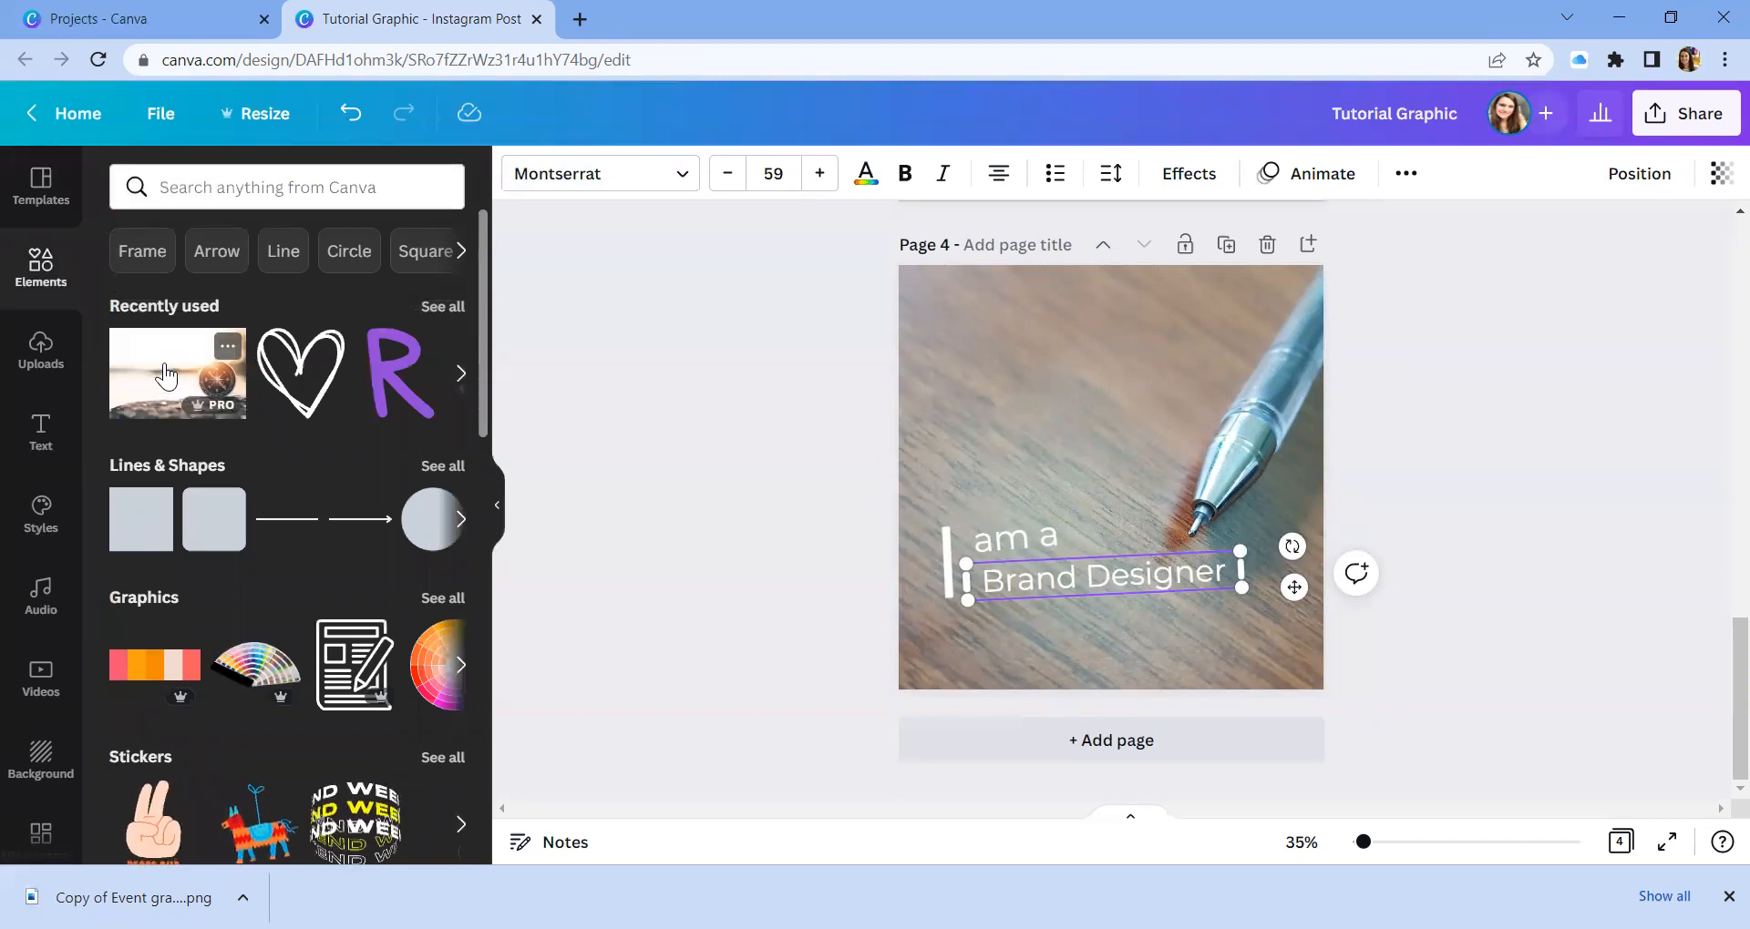
{"action": "left_click", "coordinate": [441, 308]}
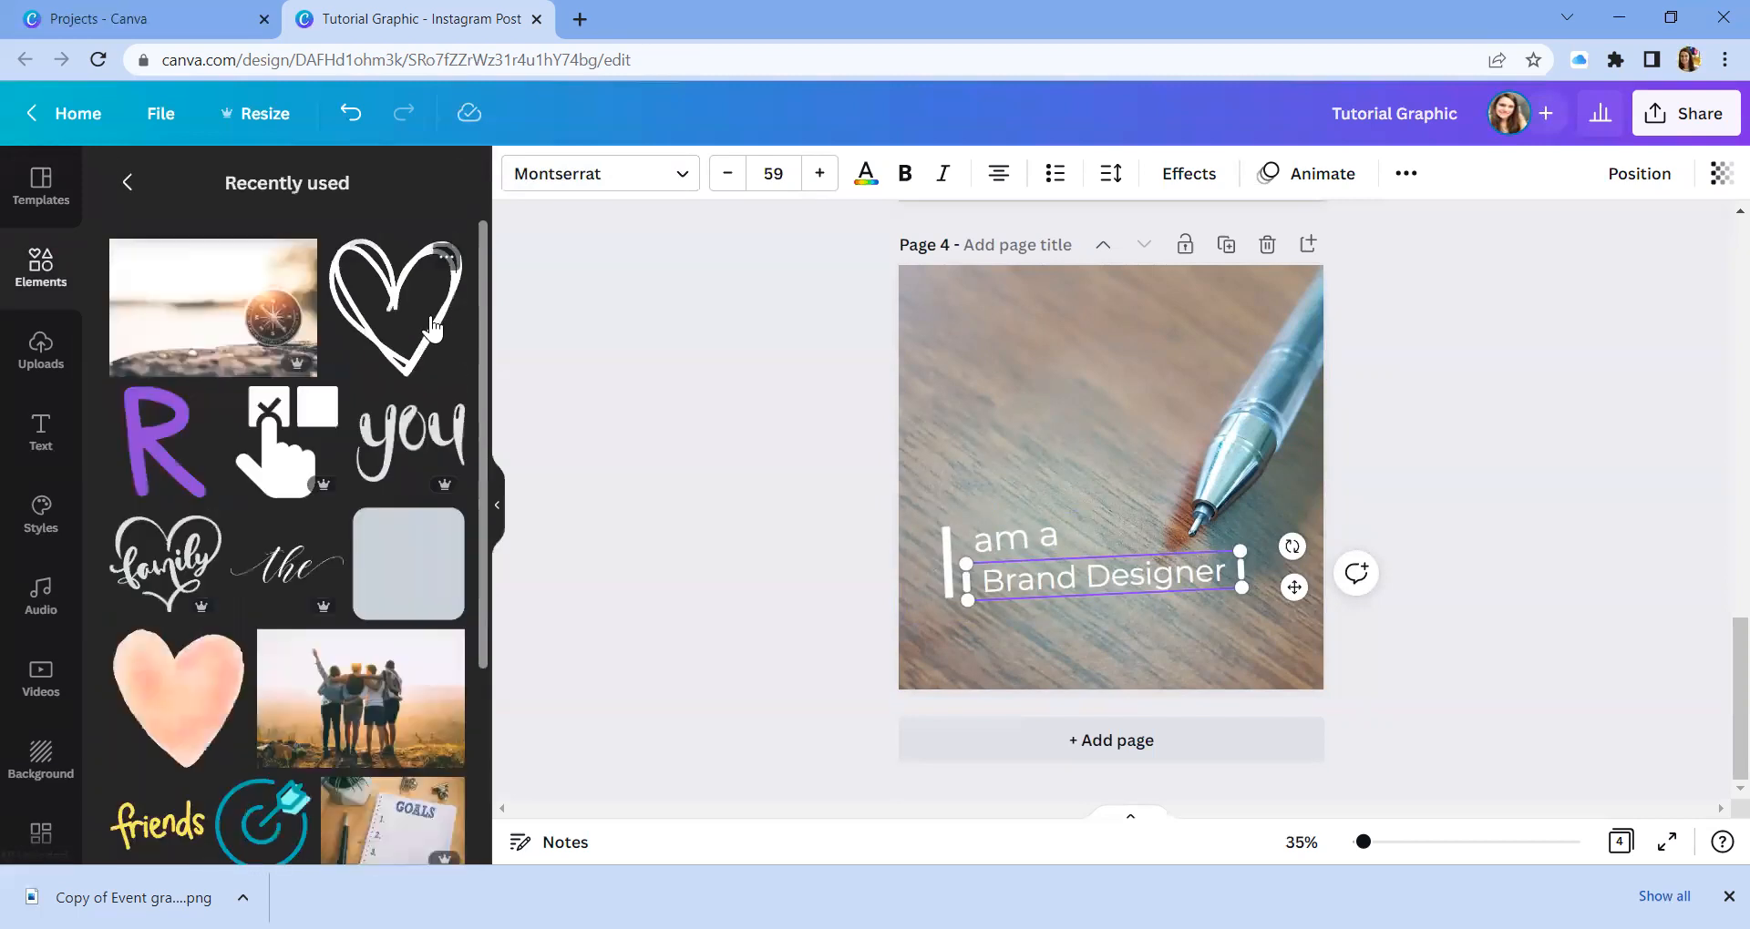
{"action": "scroll", "coordinate": [346, 671], "scroll_direction": "down", "scroll_amount": 3}
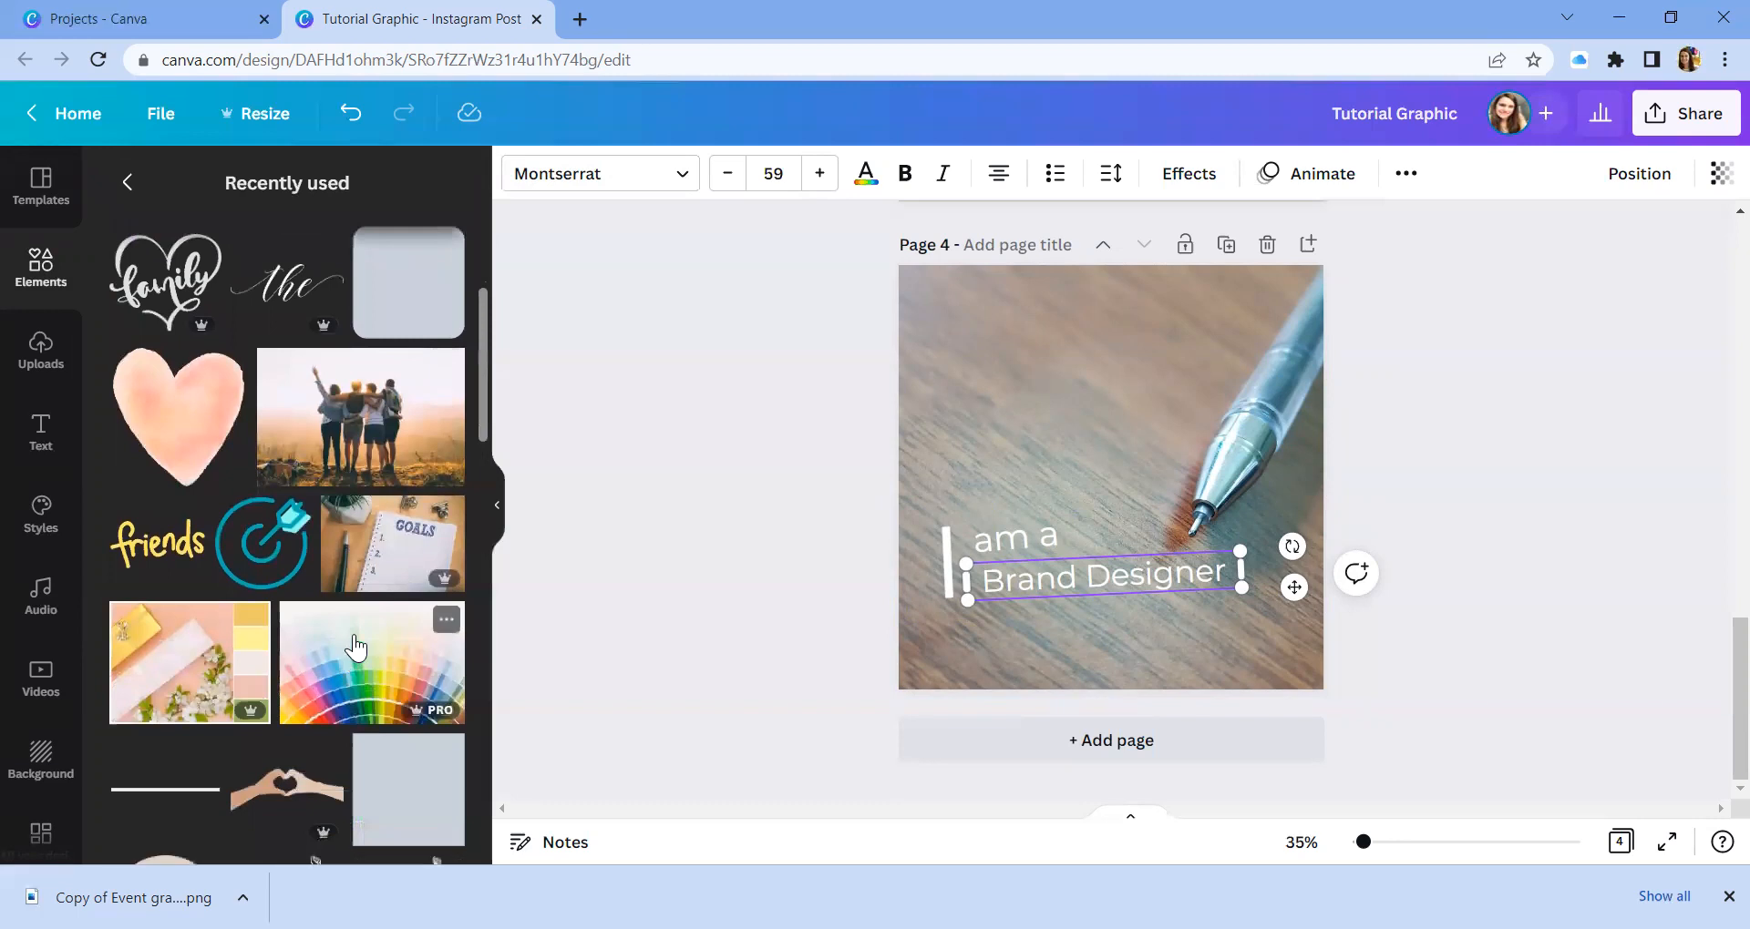
{"action": "left_click_drag", "start_coordinate": [396, 658], "coordinate": [738, 500]}
{"action": "left_click_drag", "start_coordinate": [921, 427], "coordinate": [921, 427]}
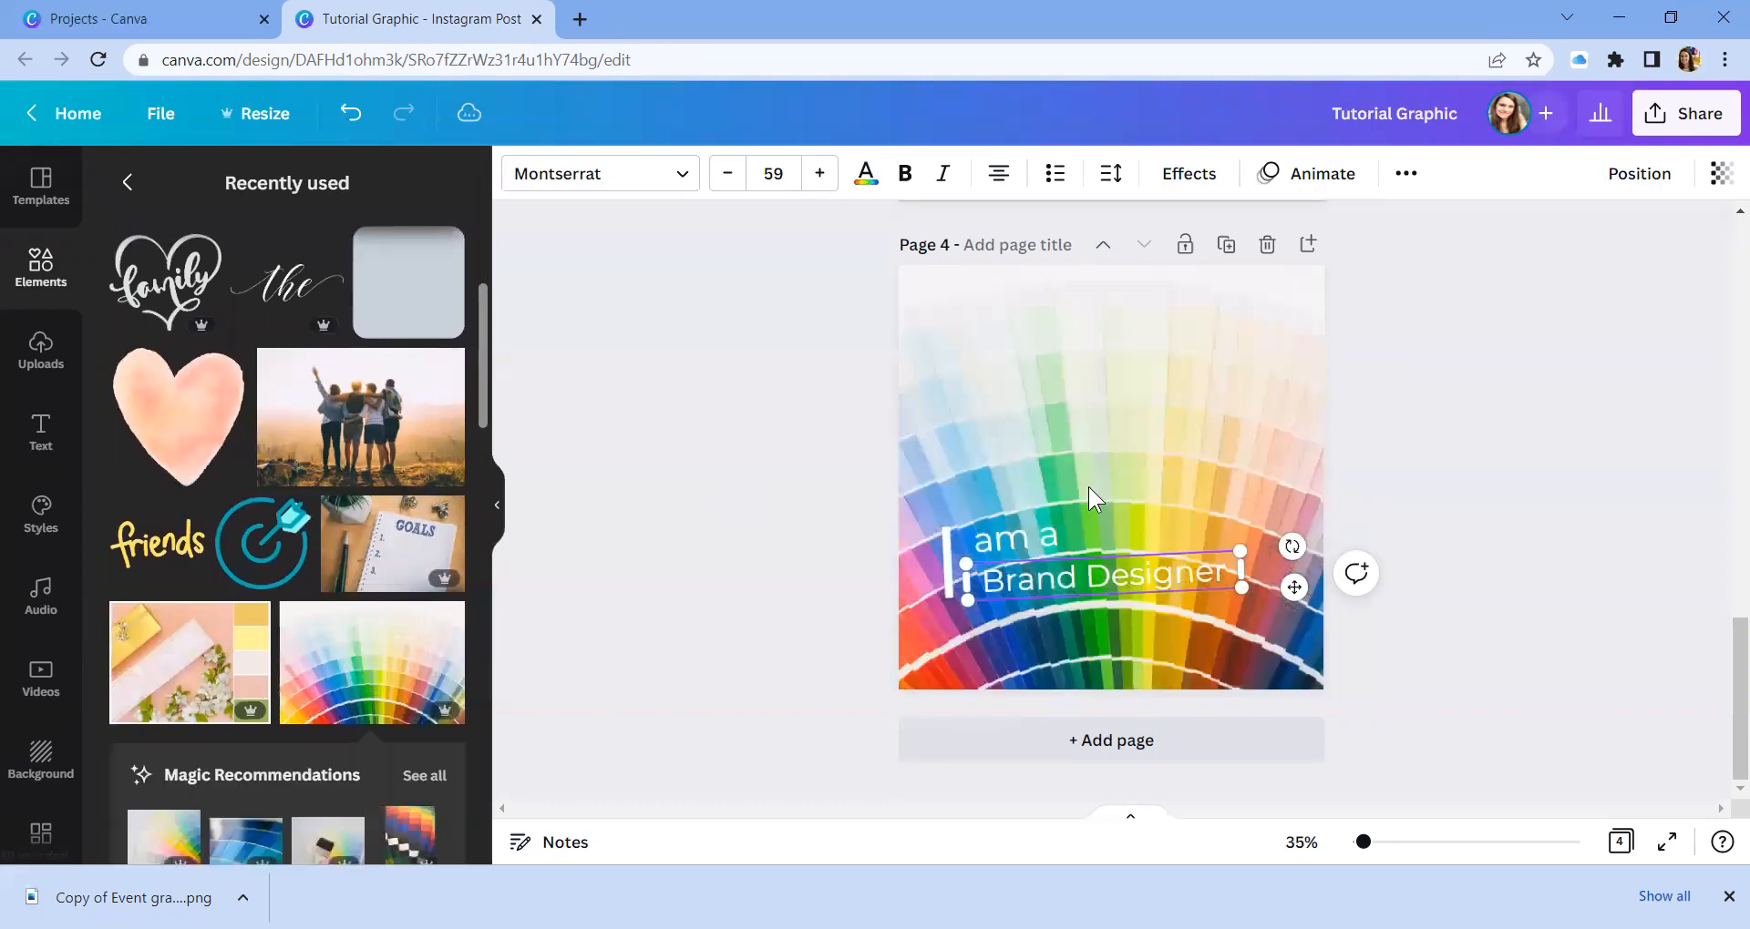
{"action": "left_click", "coordinate": [1365, 443]}
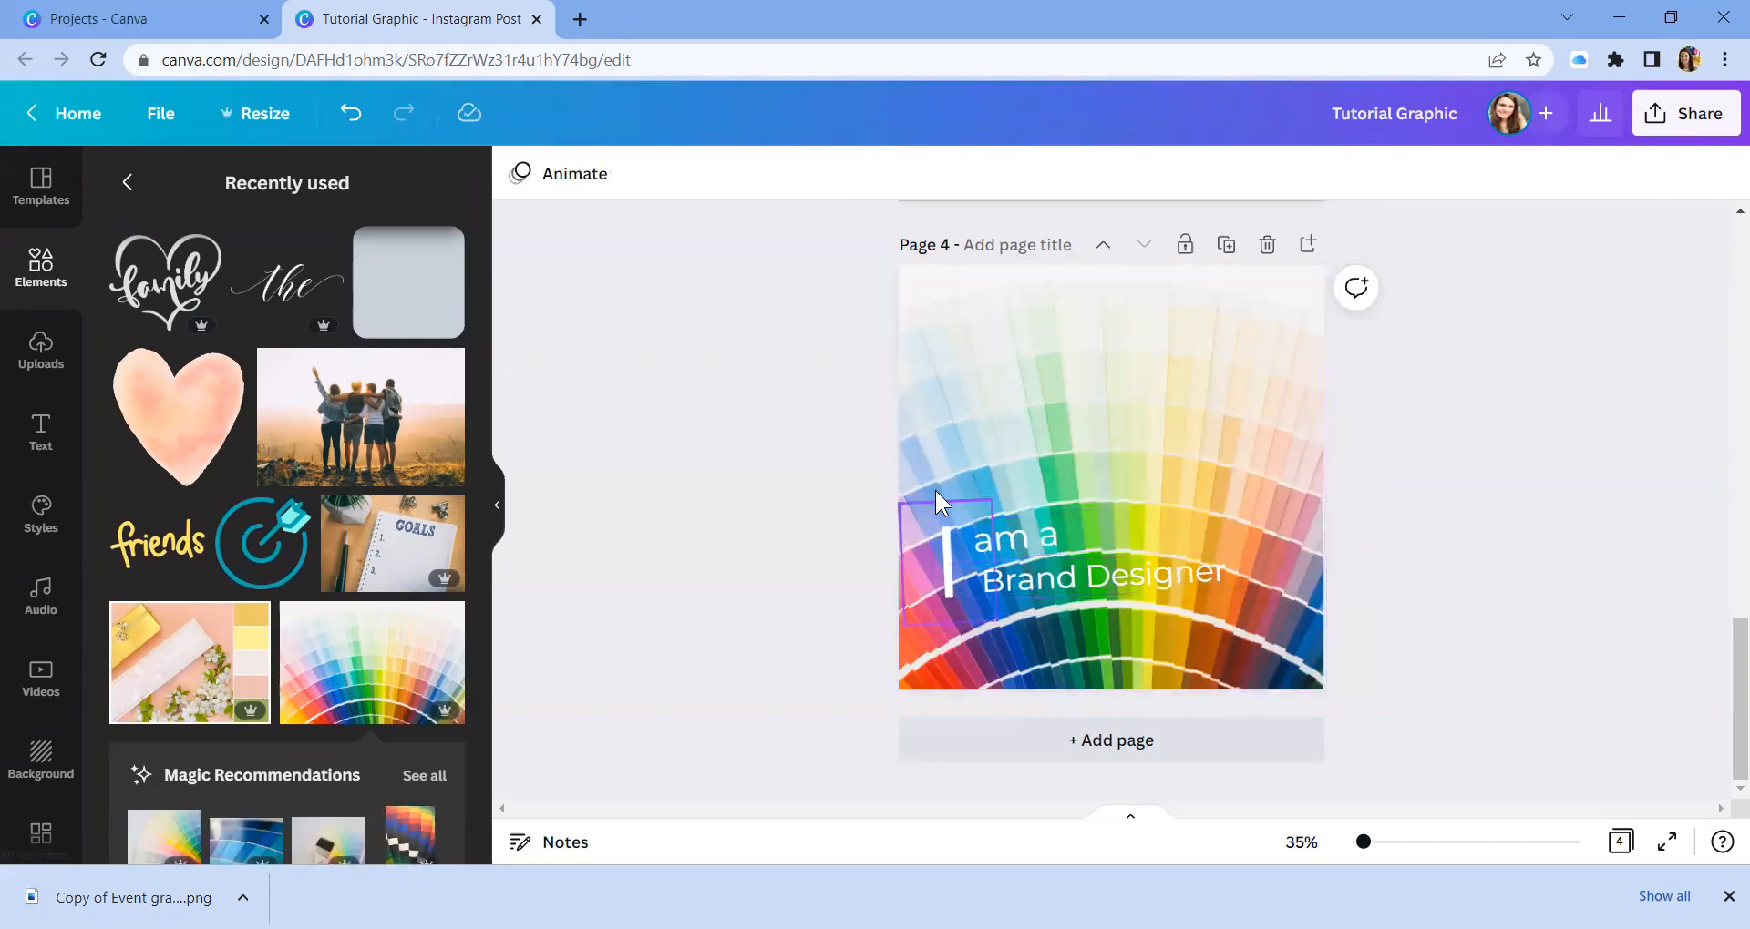
Add the recently used rounded square to page 4, stretch it into a wide band and place it behind the "I am a Brand Designer" text.
{"action": "left_click", "coordinate": [448, 308]}
{"action": "left_click_drag", "start_coordinate": [1043, 469], "coordinate": [915, 470]}
{"action": "left_click_drag", "start_coordinate": [1176, 480], "coordinate": [1284, 469]}
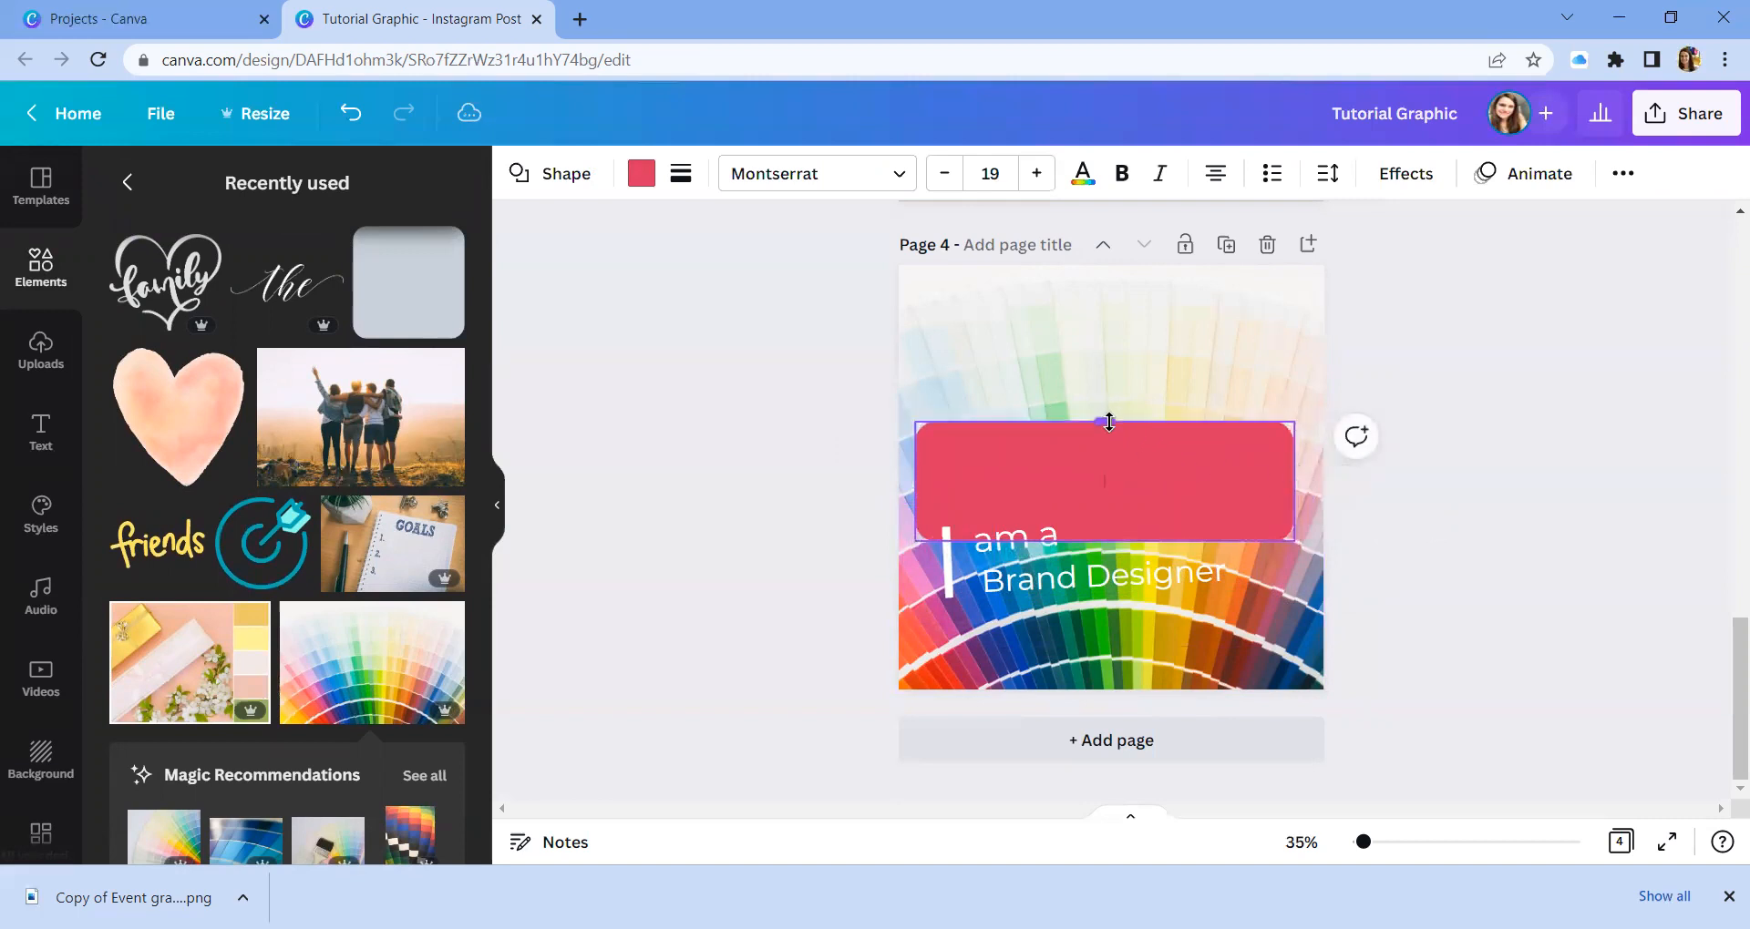
{"action": "left_click_drag", "start_coordinate": [1117, 472], "coordinate": [1118, 528]}
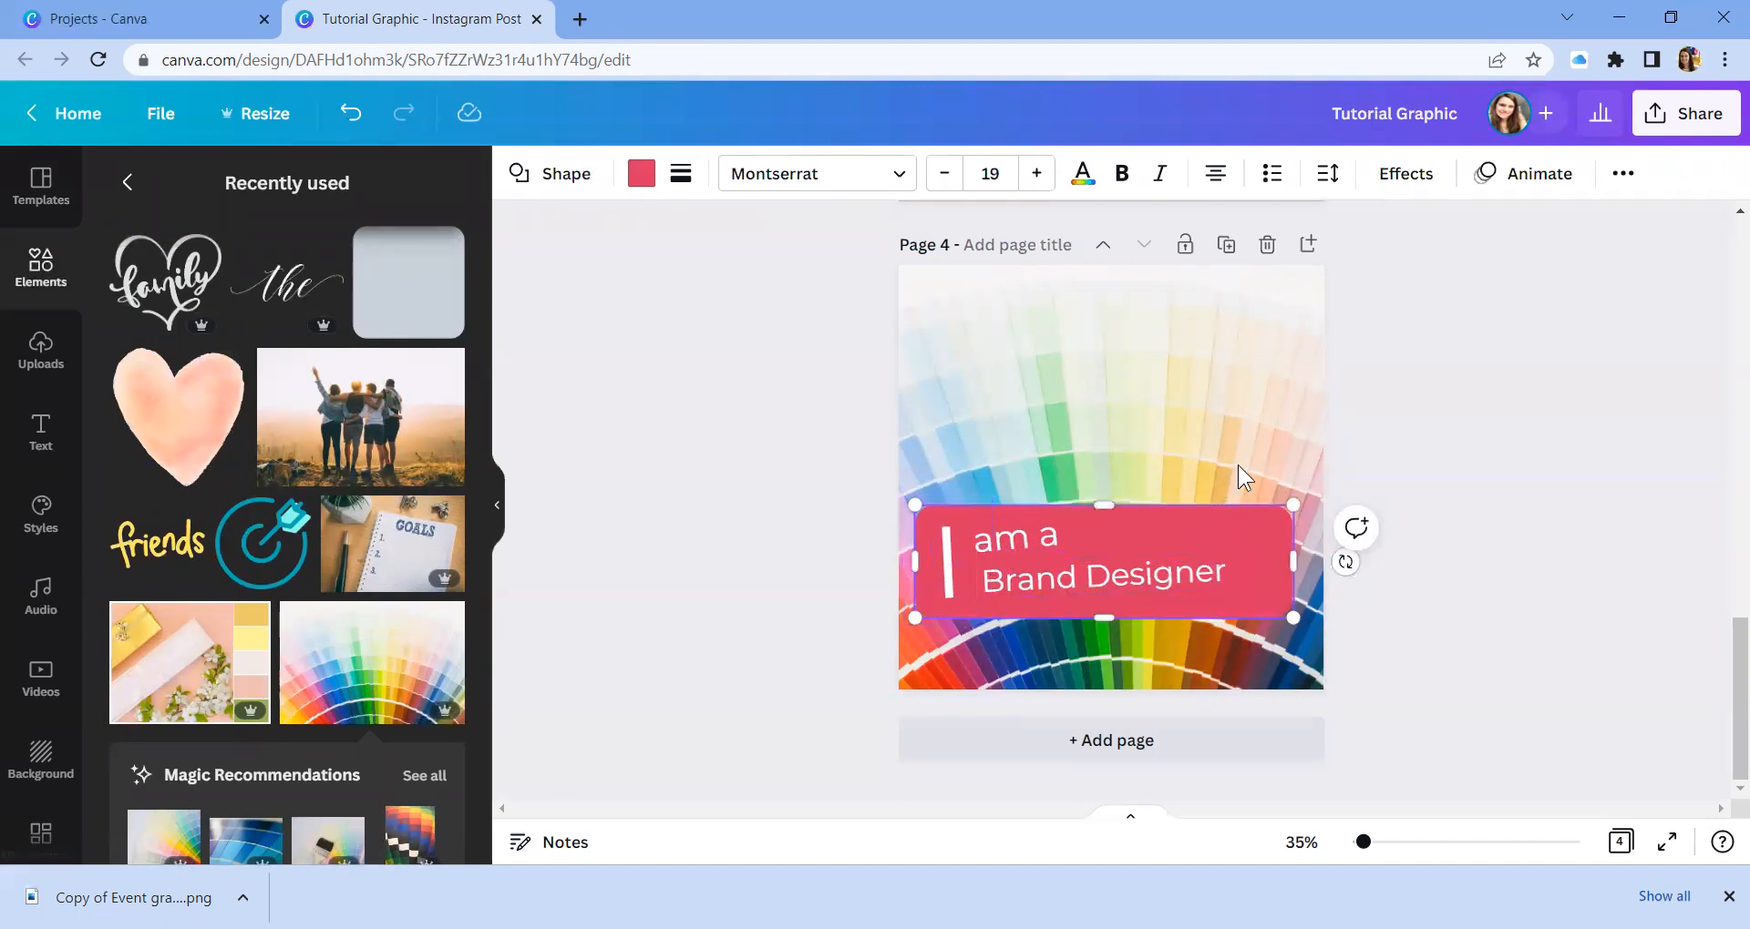
Set the transparency of the red rounded rectangle on page 4 to 67.
{"action": "left_click", "coordinate": [1622, 174]}
{"action": "left_click", "coordinate": [1518, 228]}
{"action": "left_click_drag", "start_coordinate": [1487, 321], "coordinate": [1440, 366]}
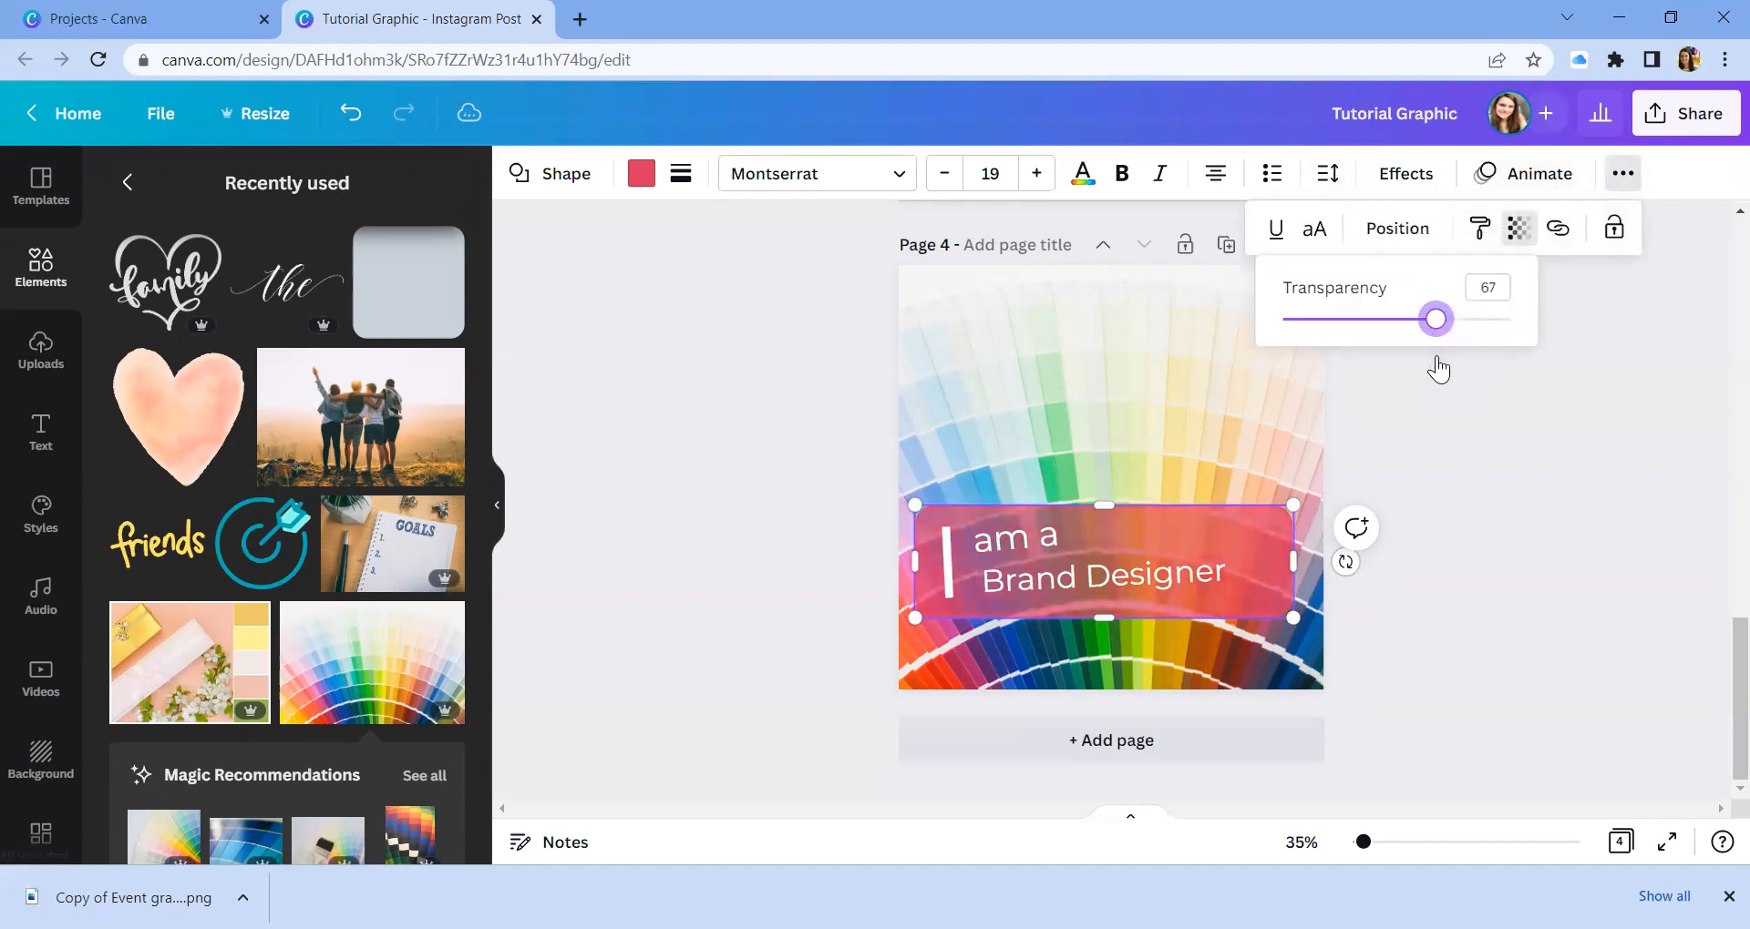
{"action": "left_click", "coordinate": [1500, 472]}
{"action": "left_click", "coordinate": [1502, 466]}
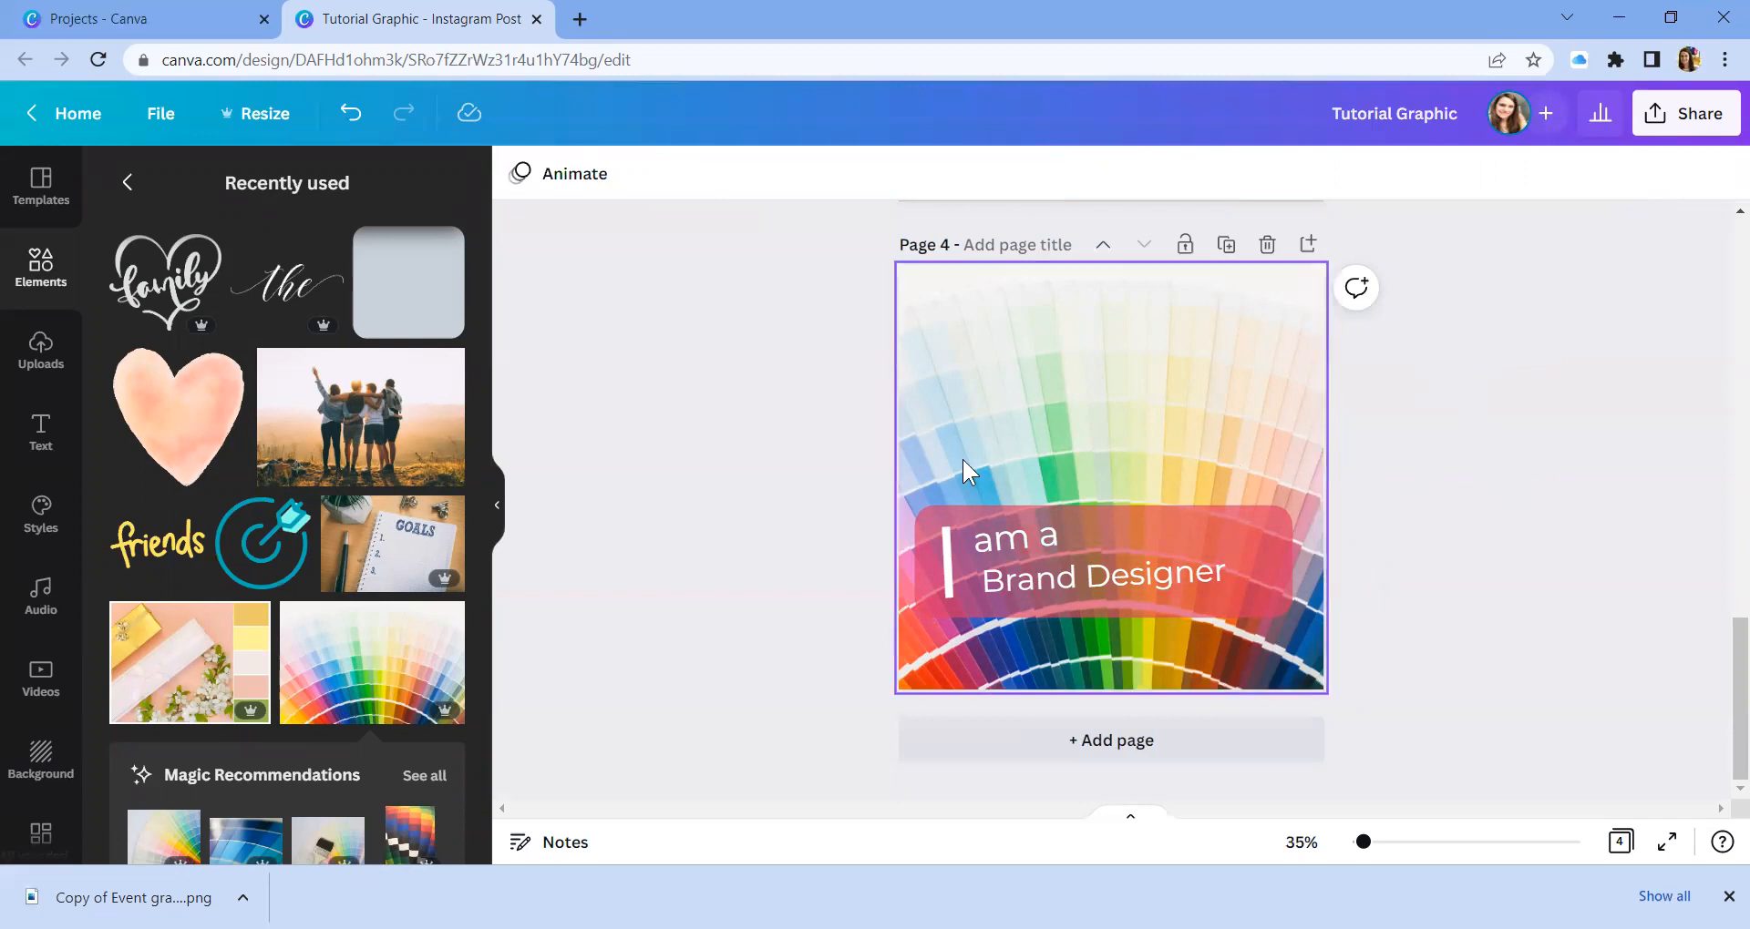
Add a new page after page 4 and apply the "20K thanks for being part" beach template to it.
{"action": "left_click", "coordinate": [39, 183]}
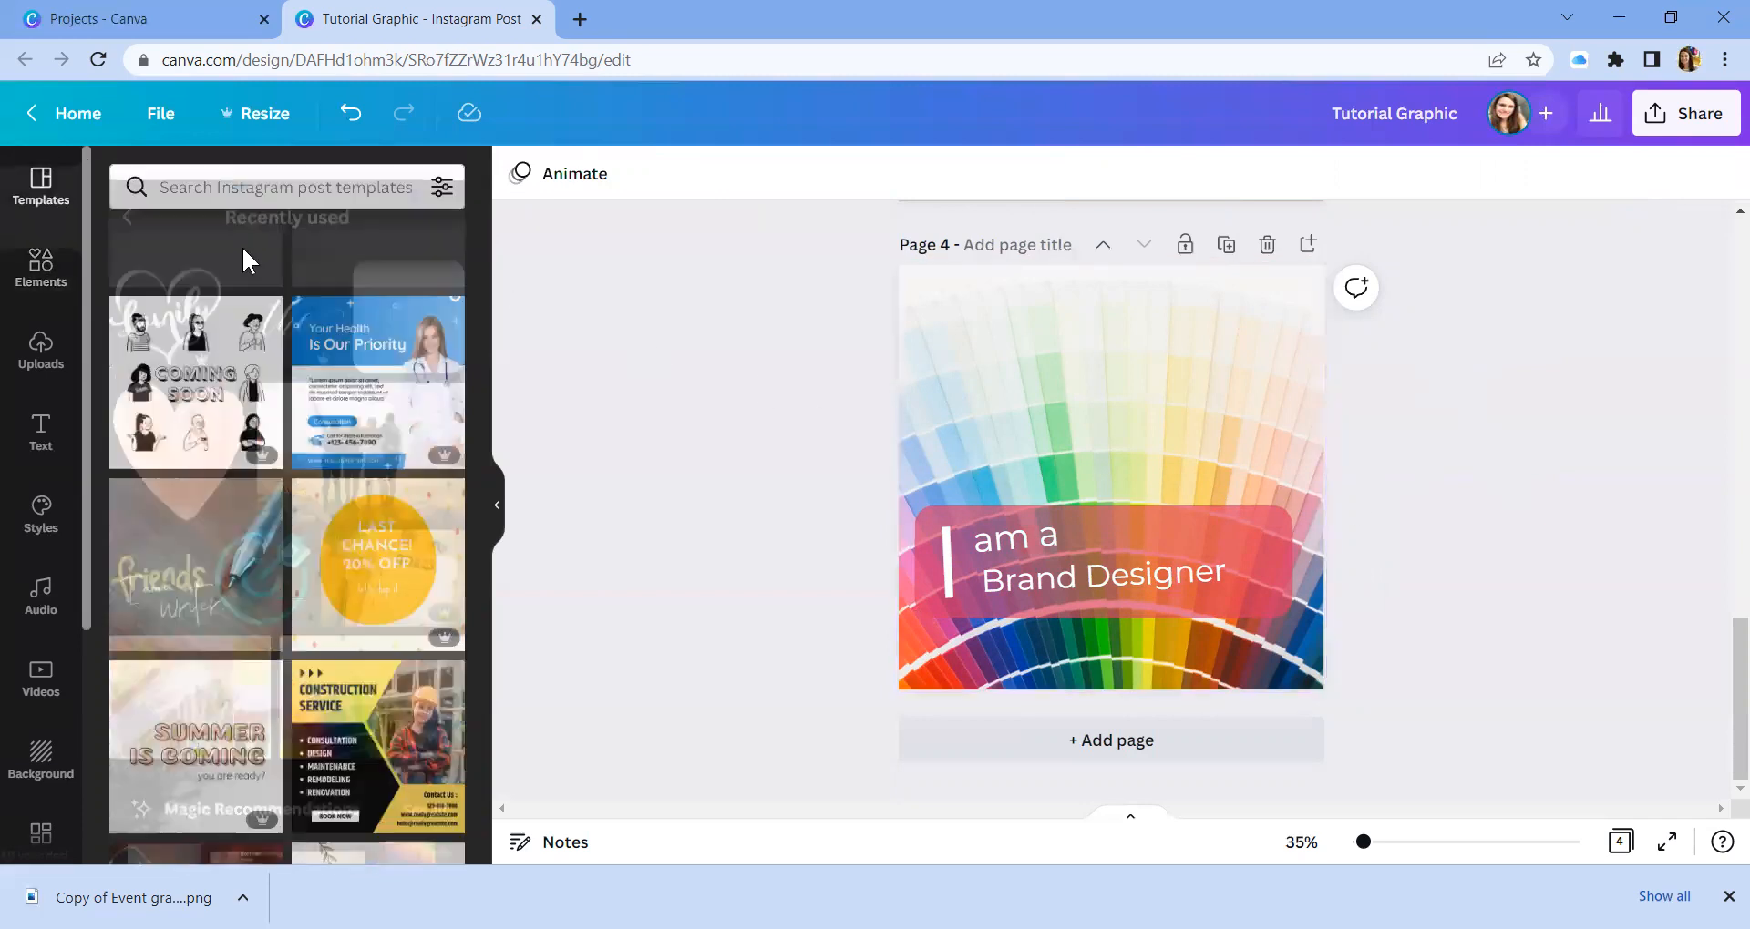
{"action": "scroll", "coordinate": [340, 466], "scroll_direction": "down", "scroll_amount": 6}
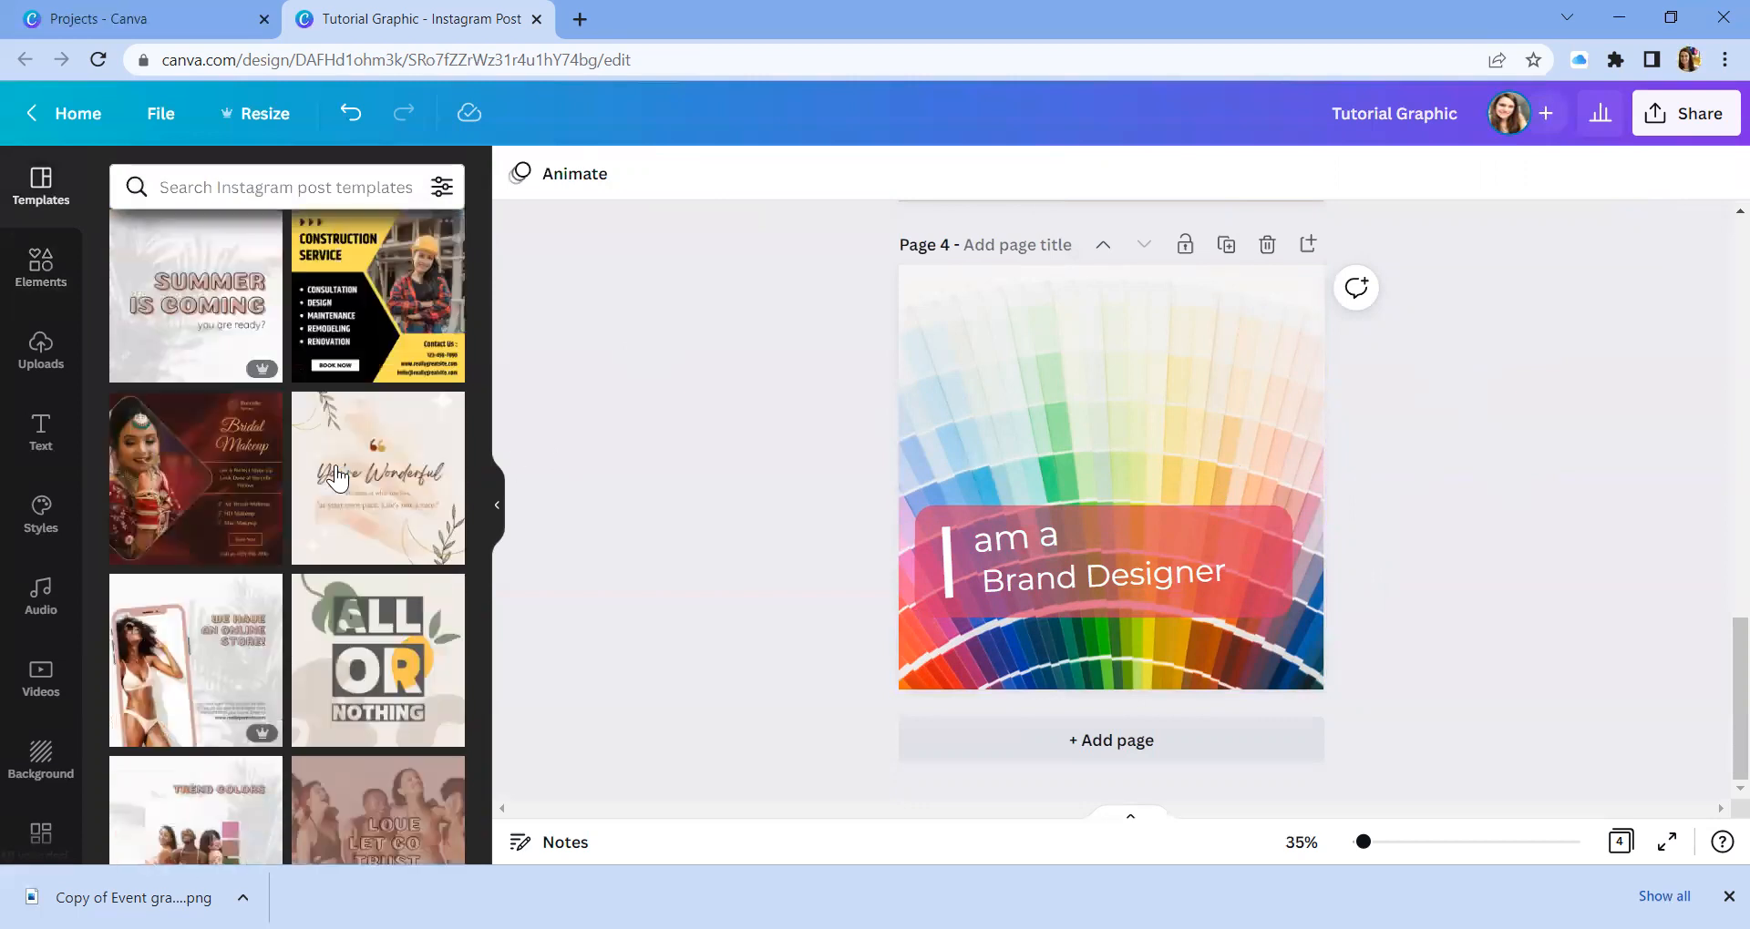
{"action": "scroll", "coordinate": [317, 516], "scroll_direction": "down", "scroll_amount": 5}
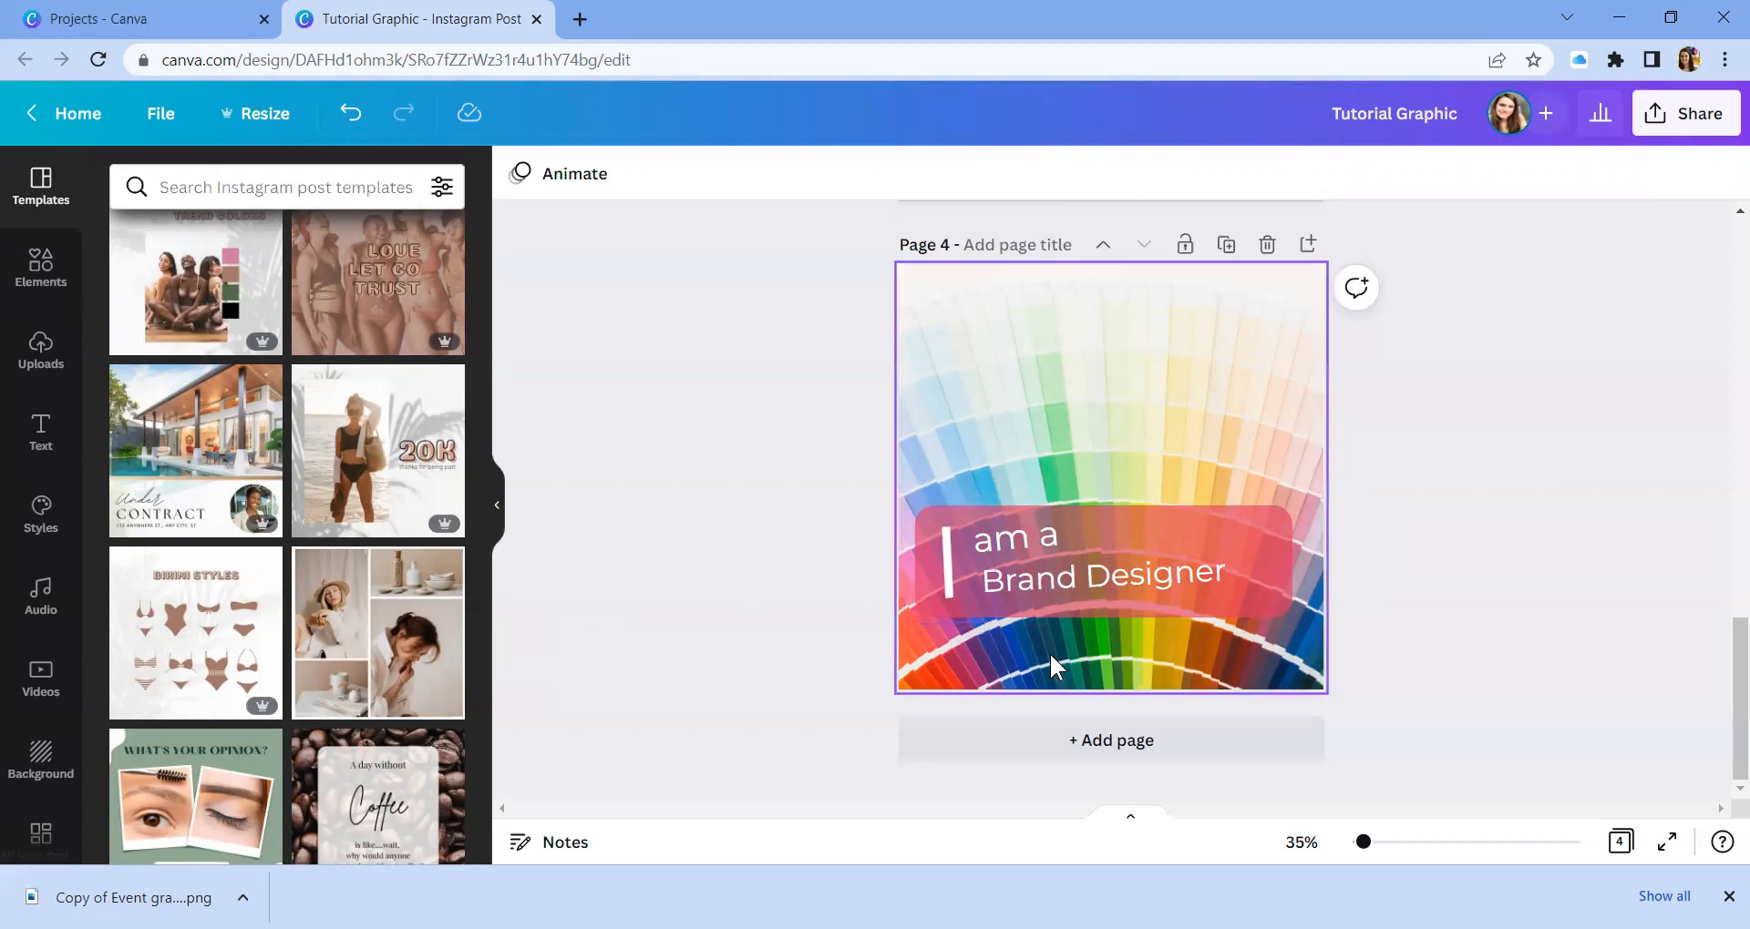
{"action": "left_click", "coordinate": [1137, 737]}
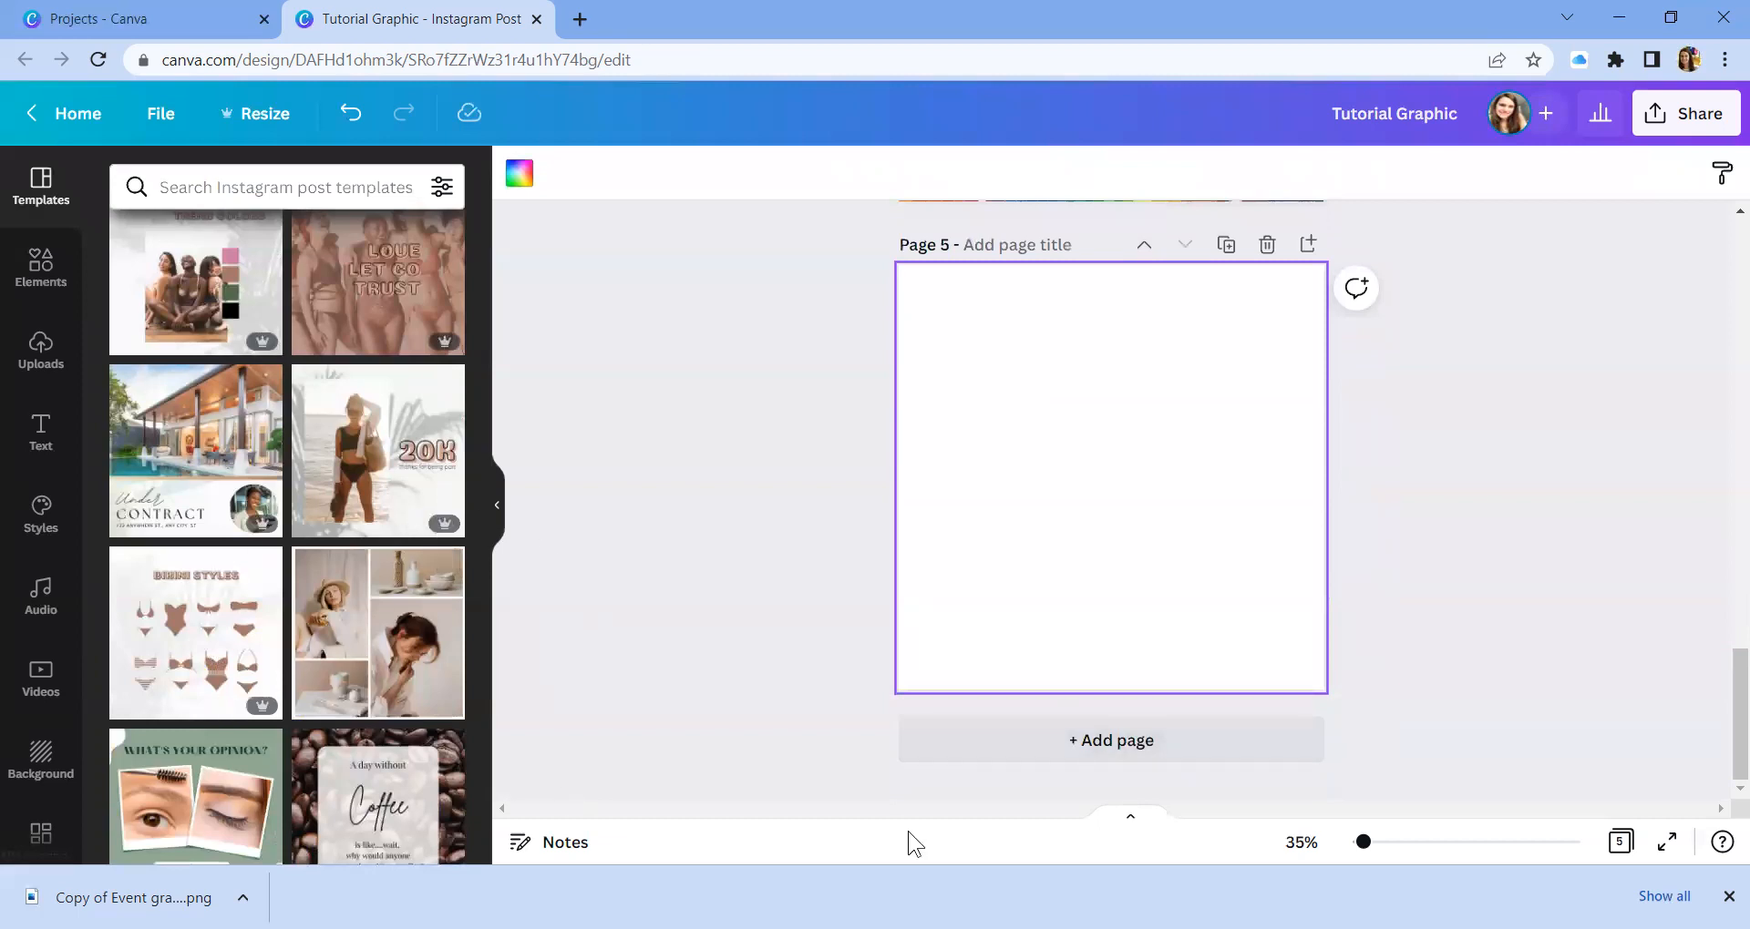
{"action": "scroll", "coordinate": [351, 697], "scroll_direction": "down", "scroll_amount": 1}
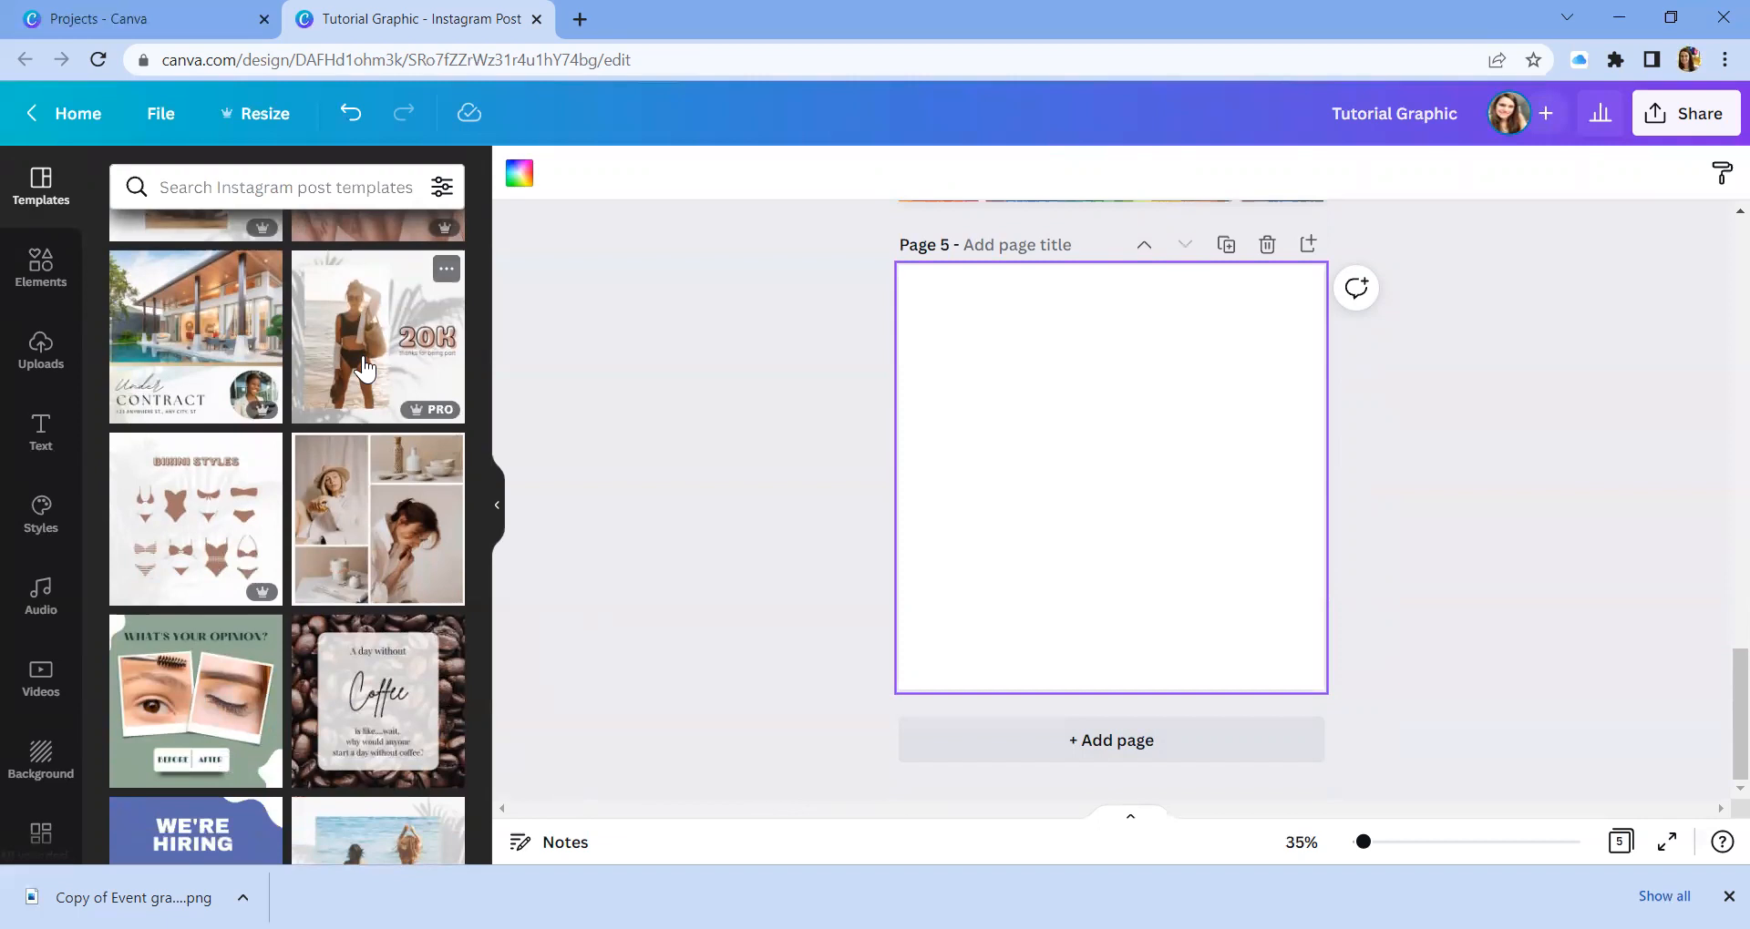
{"action": "left_click_drag", "start_coordinate": [365, 369], "coordinate": [1028, 631]}
Add a new page after page 5 and apply the "Growth is painful" quote template to it.
{"action": "left_click", "coordinate": [1111, 740]}
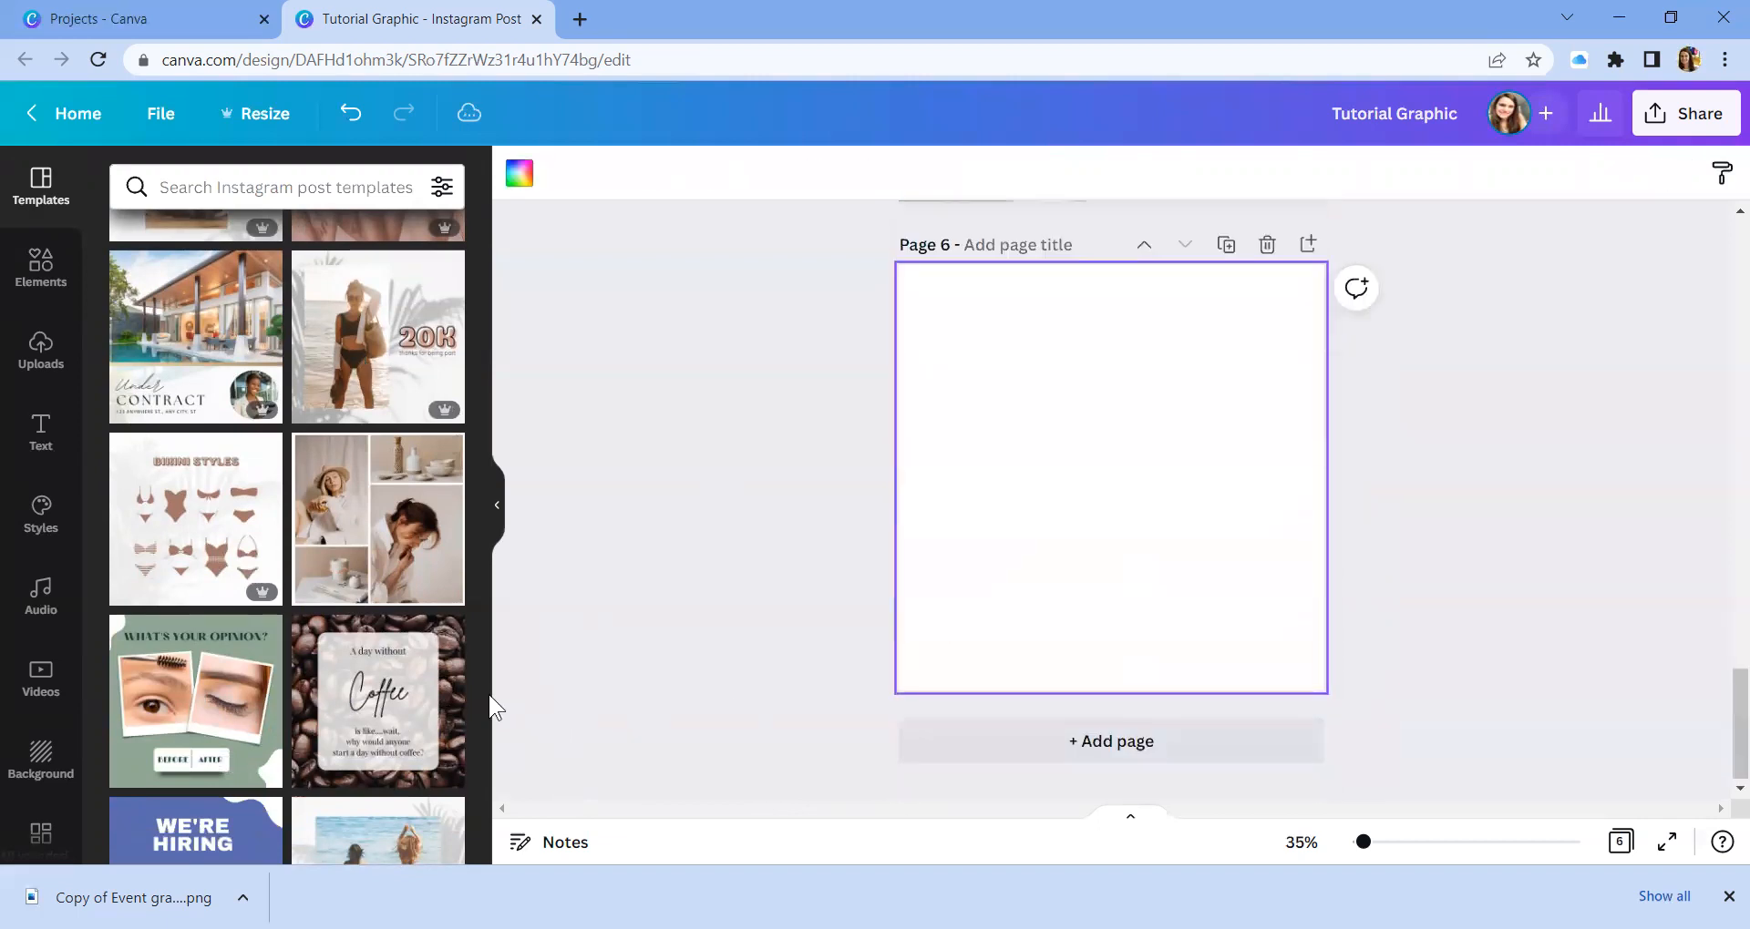
{"action": "scroll", "coordinate": [300, 623], "scroll_direction": "down", "scroll_amount": 5}
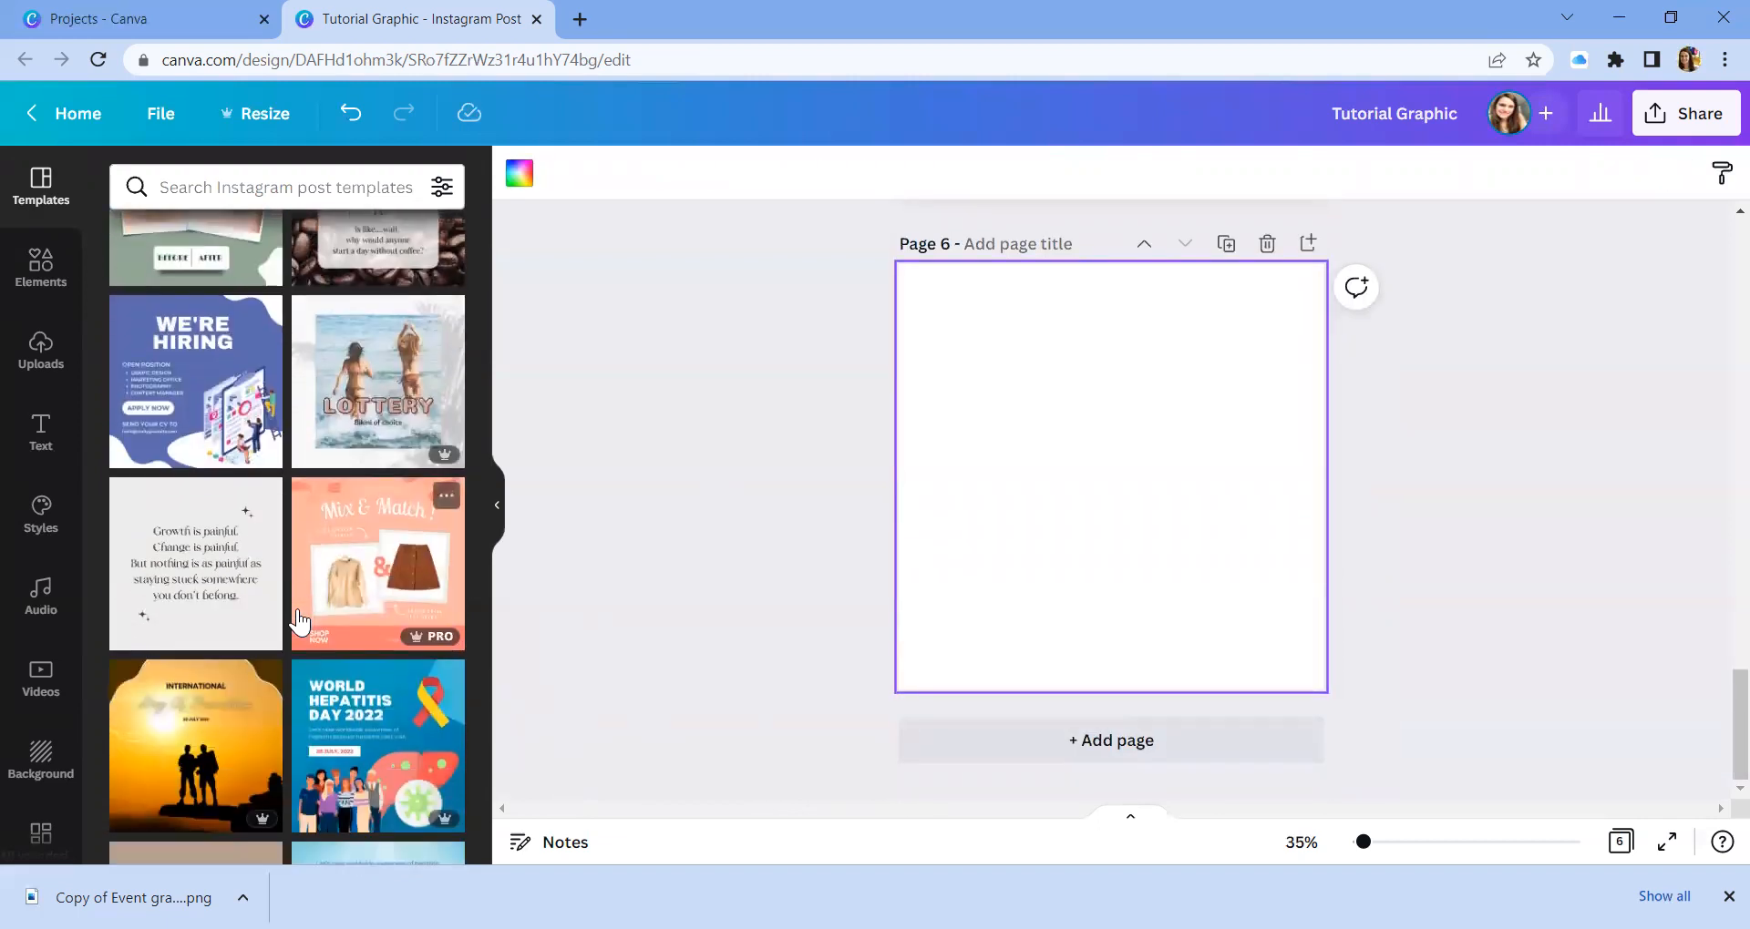
{"action": "left_click", "coordinate": [175, 587]}
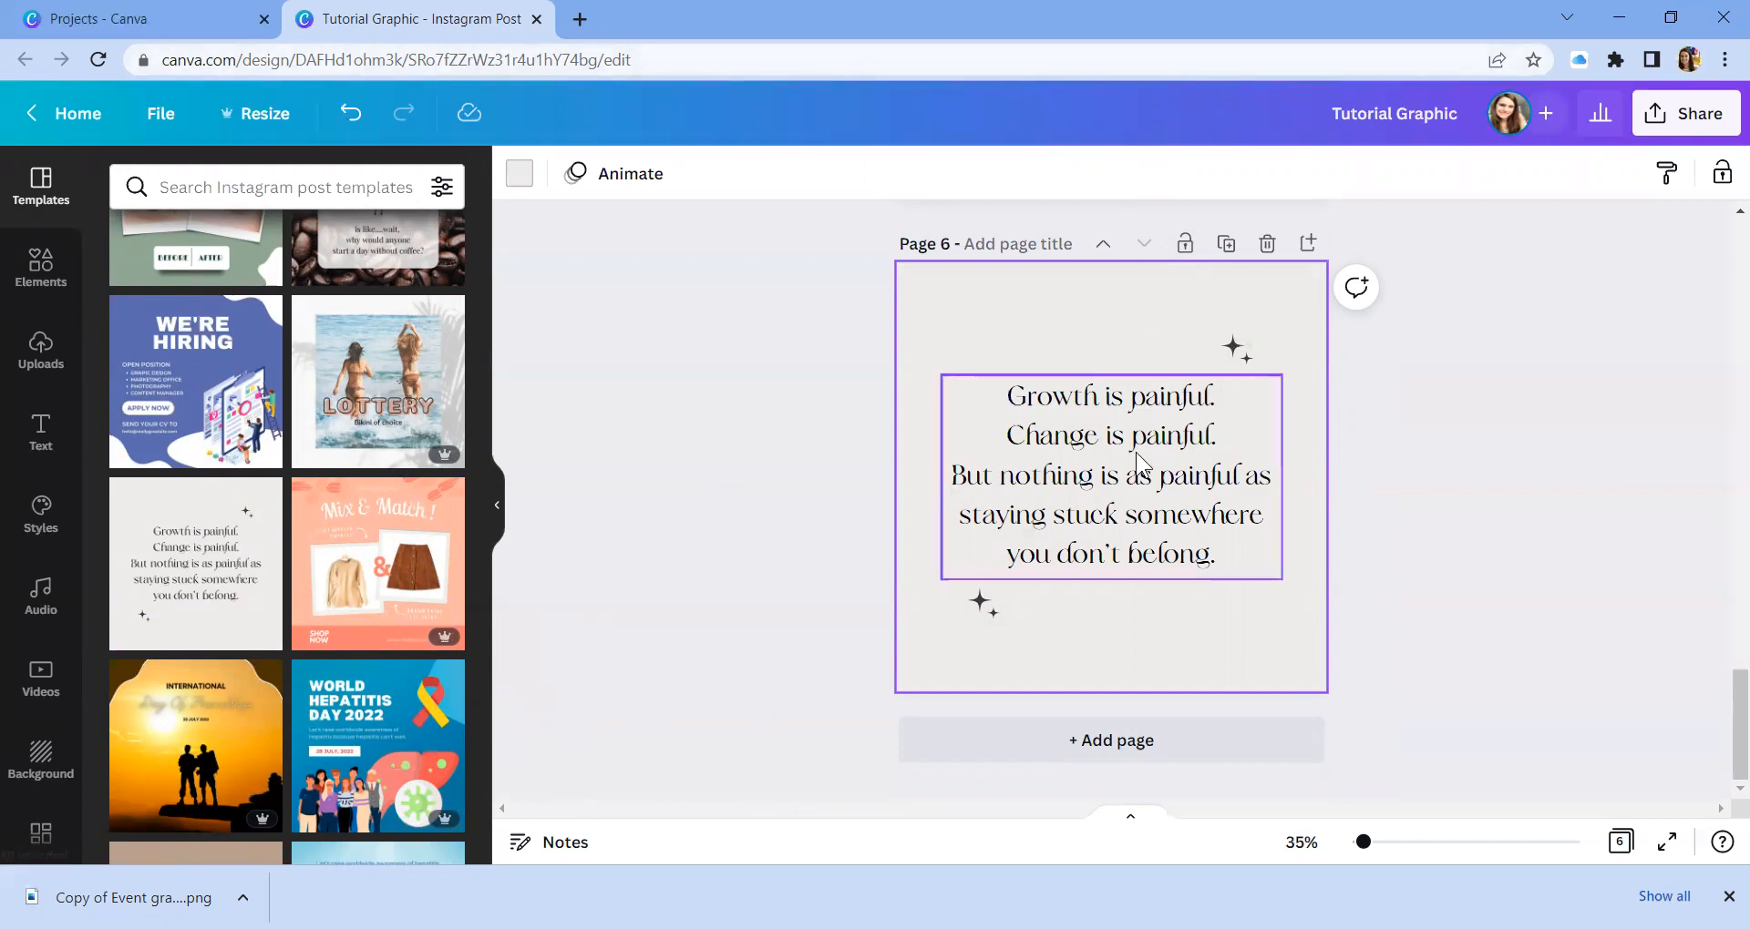
Review all pages in grid view, select page 5 and return to the editing view on it.
{"action": "left_click", "coordinate": [1626, 853]}
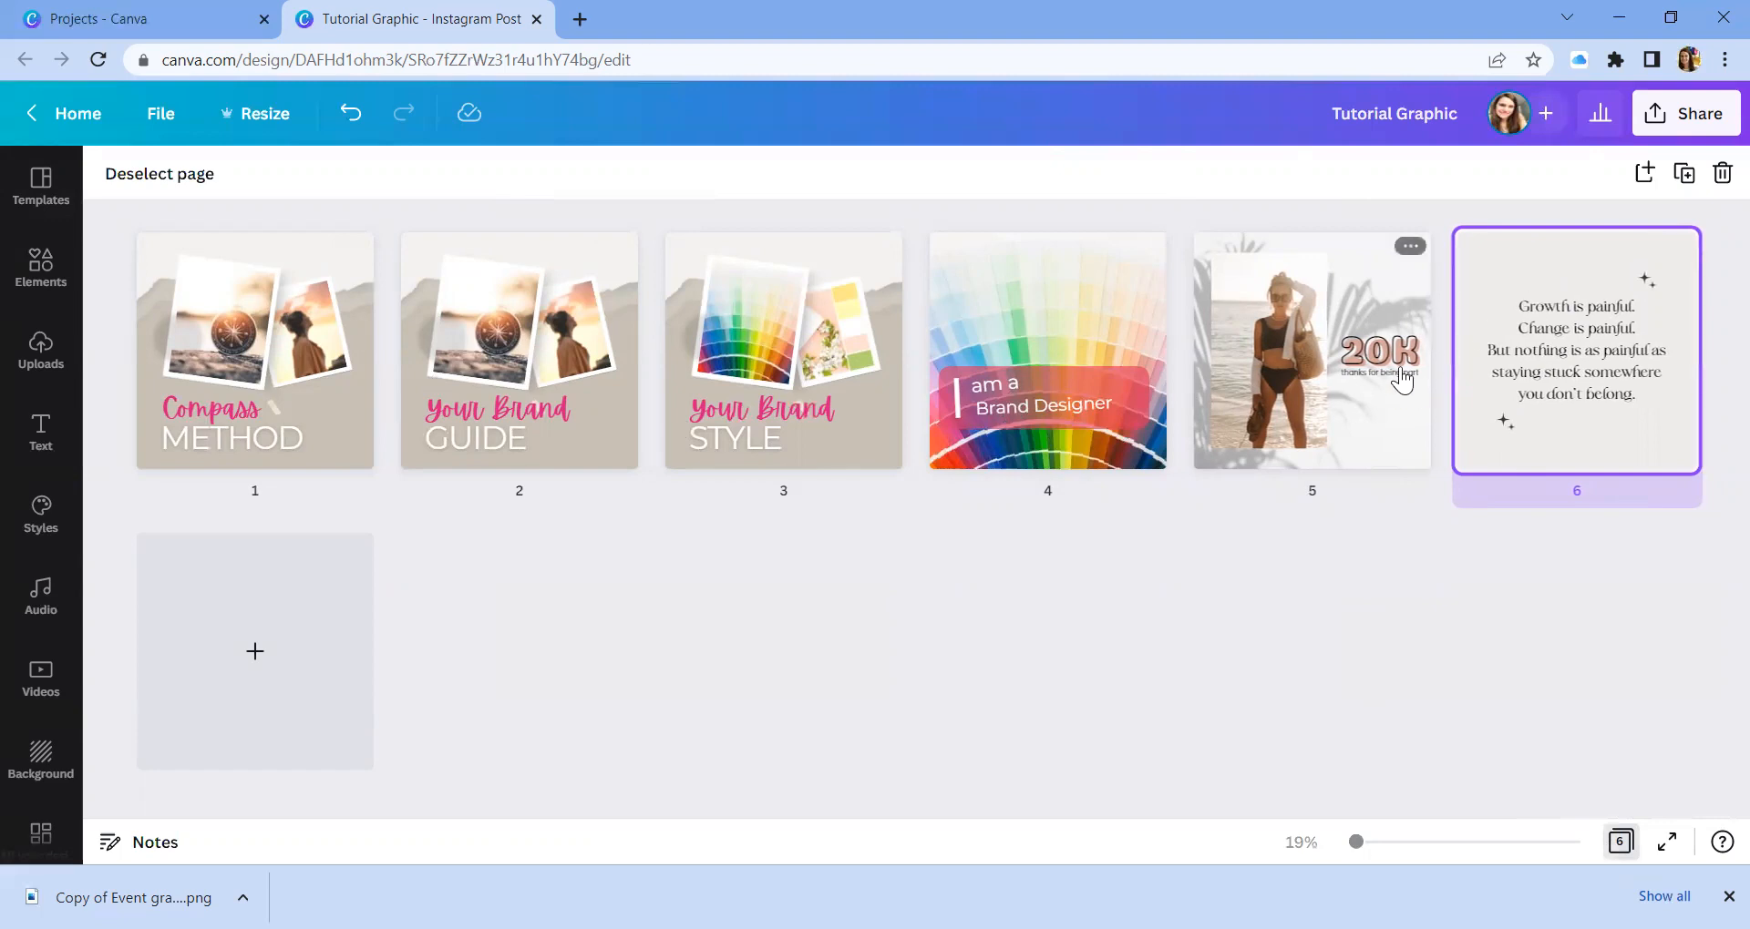
{"action": "left_click", "coordinate": [1389, 435]}
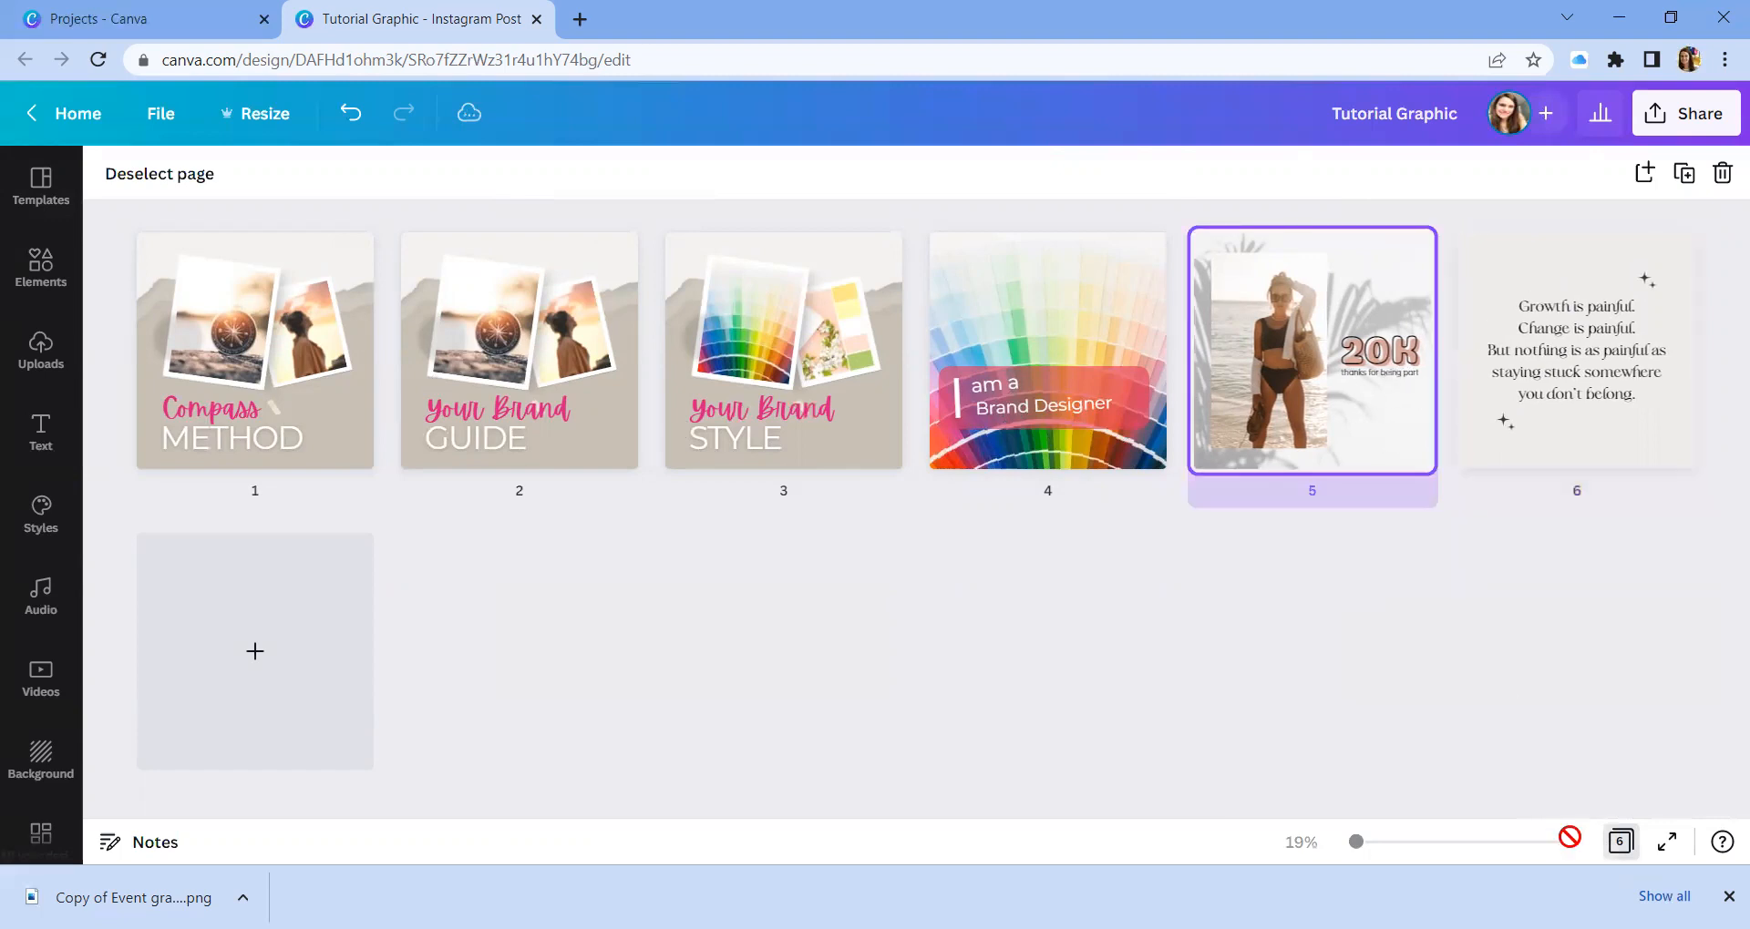
{"action": "left_click", "coordinate": [1620, 842]}
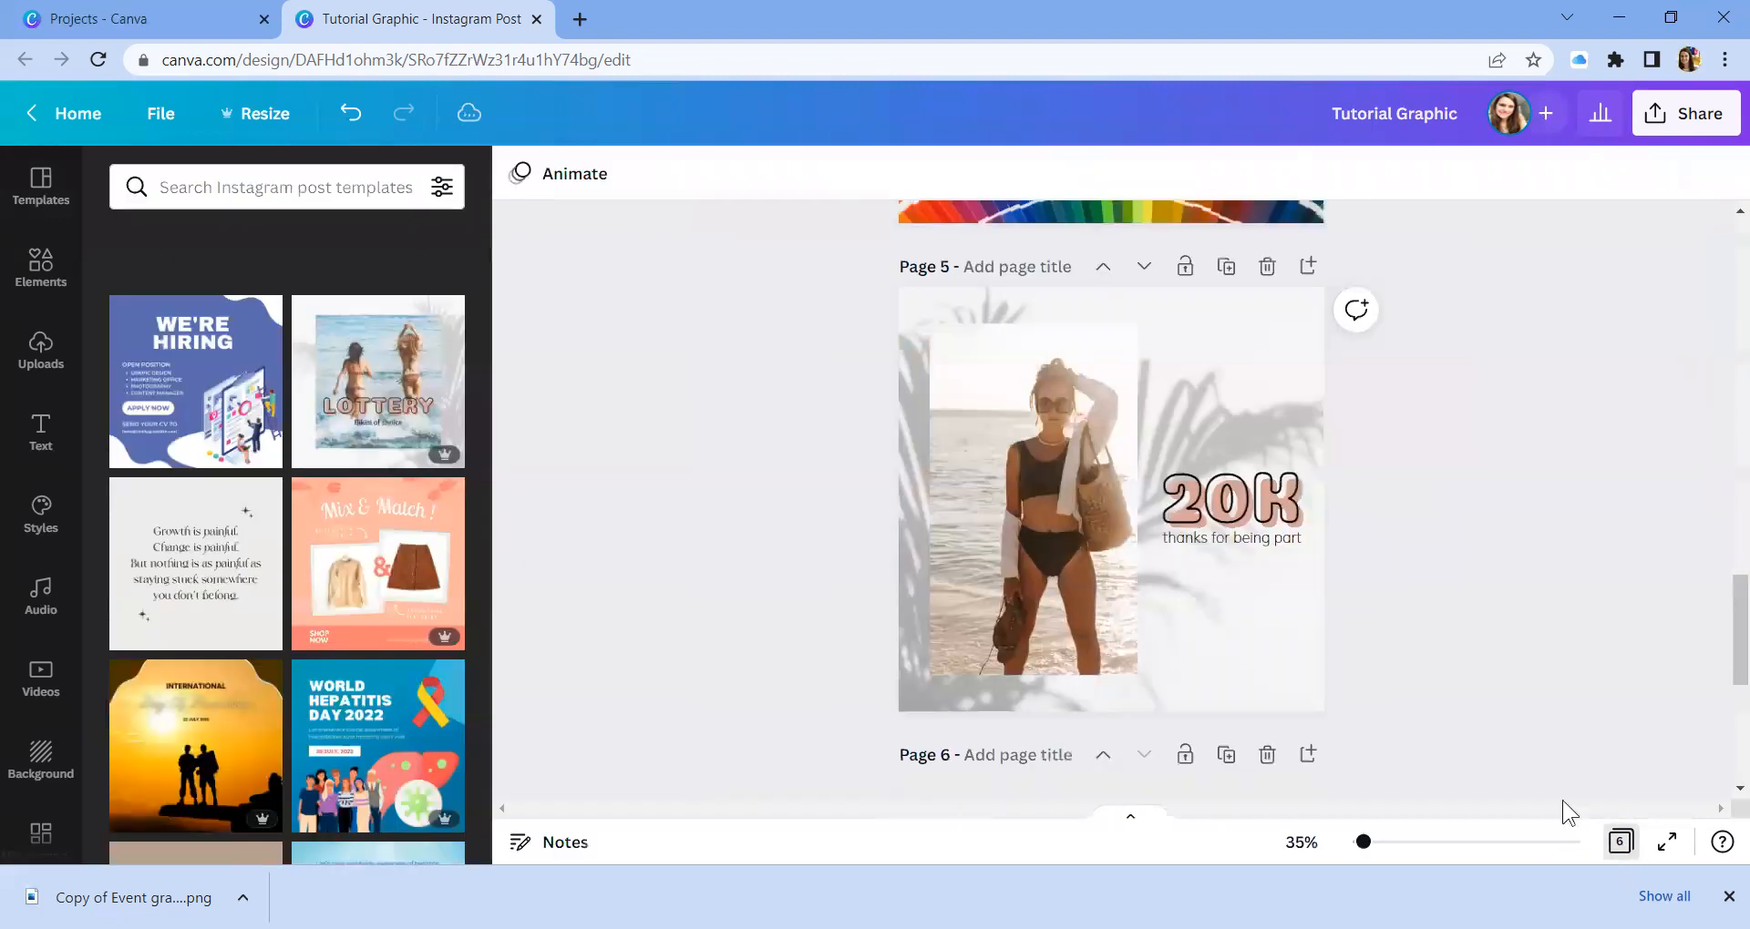
{"action": "left_click", "coordinate": [1239, 513]}
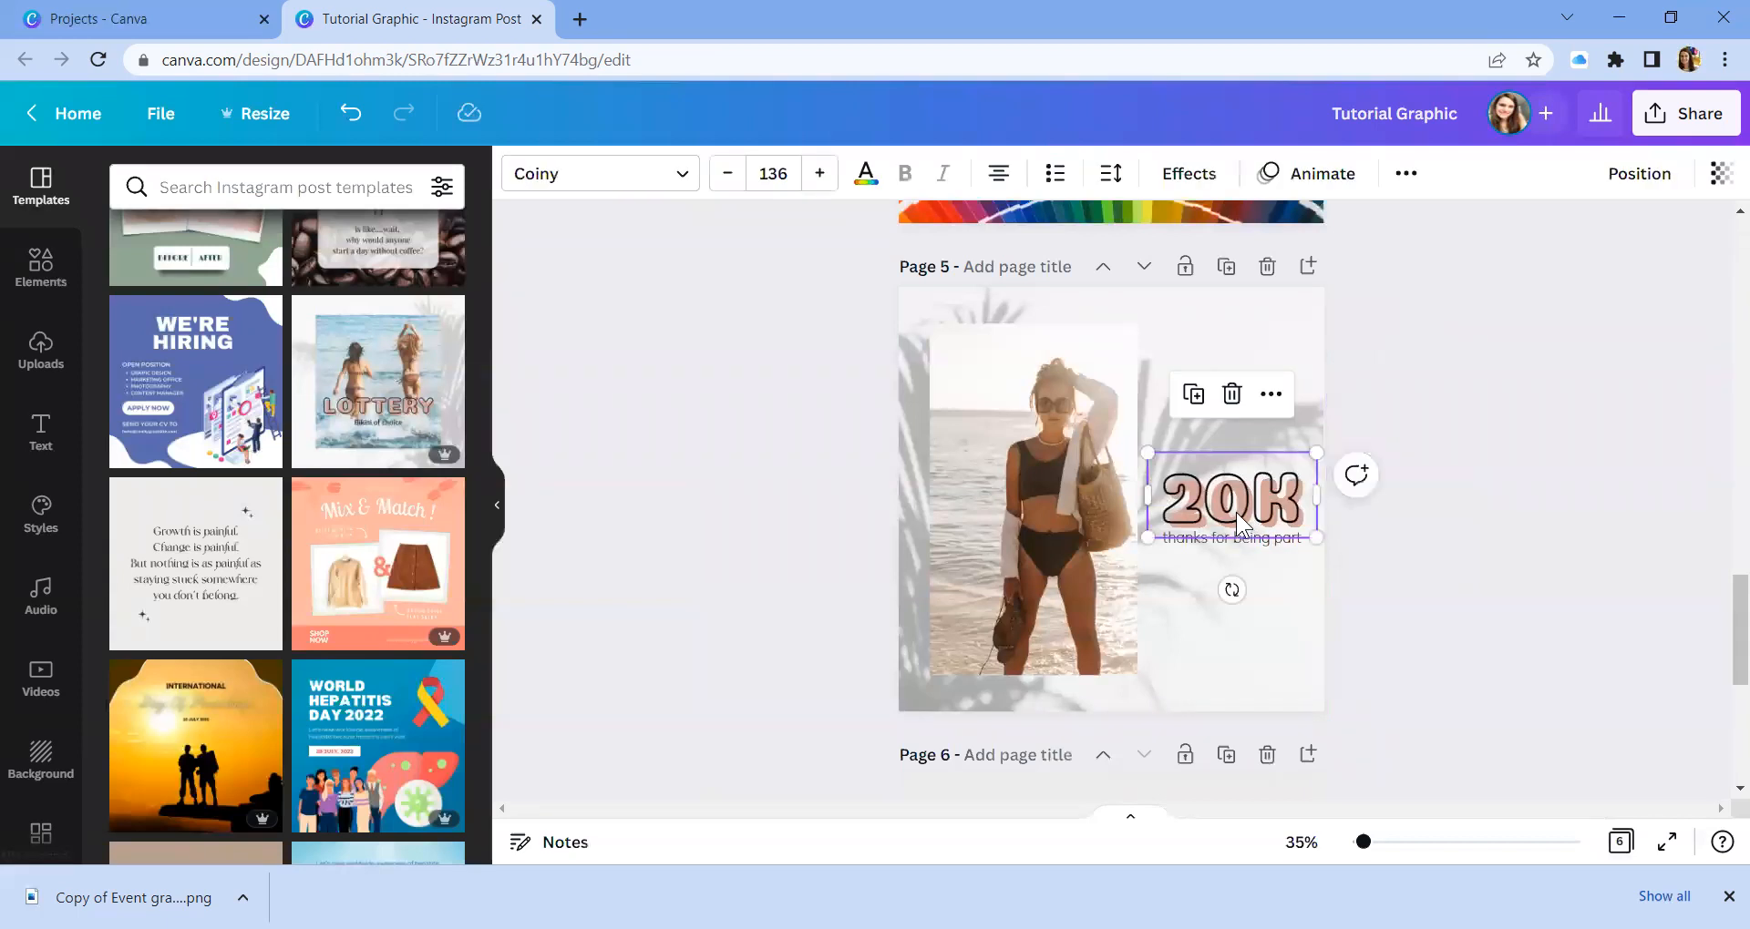
{"action": "left_click", "coordinate": [1406, 173]}
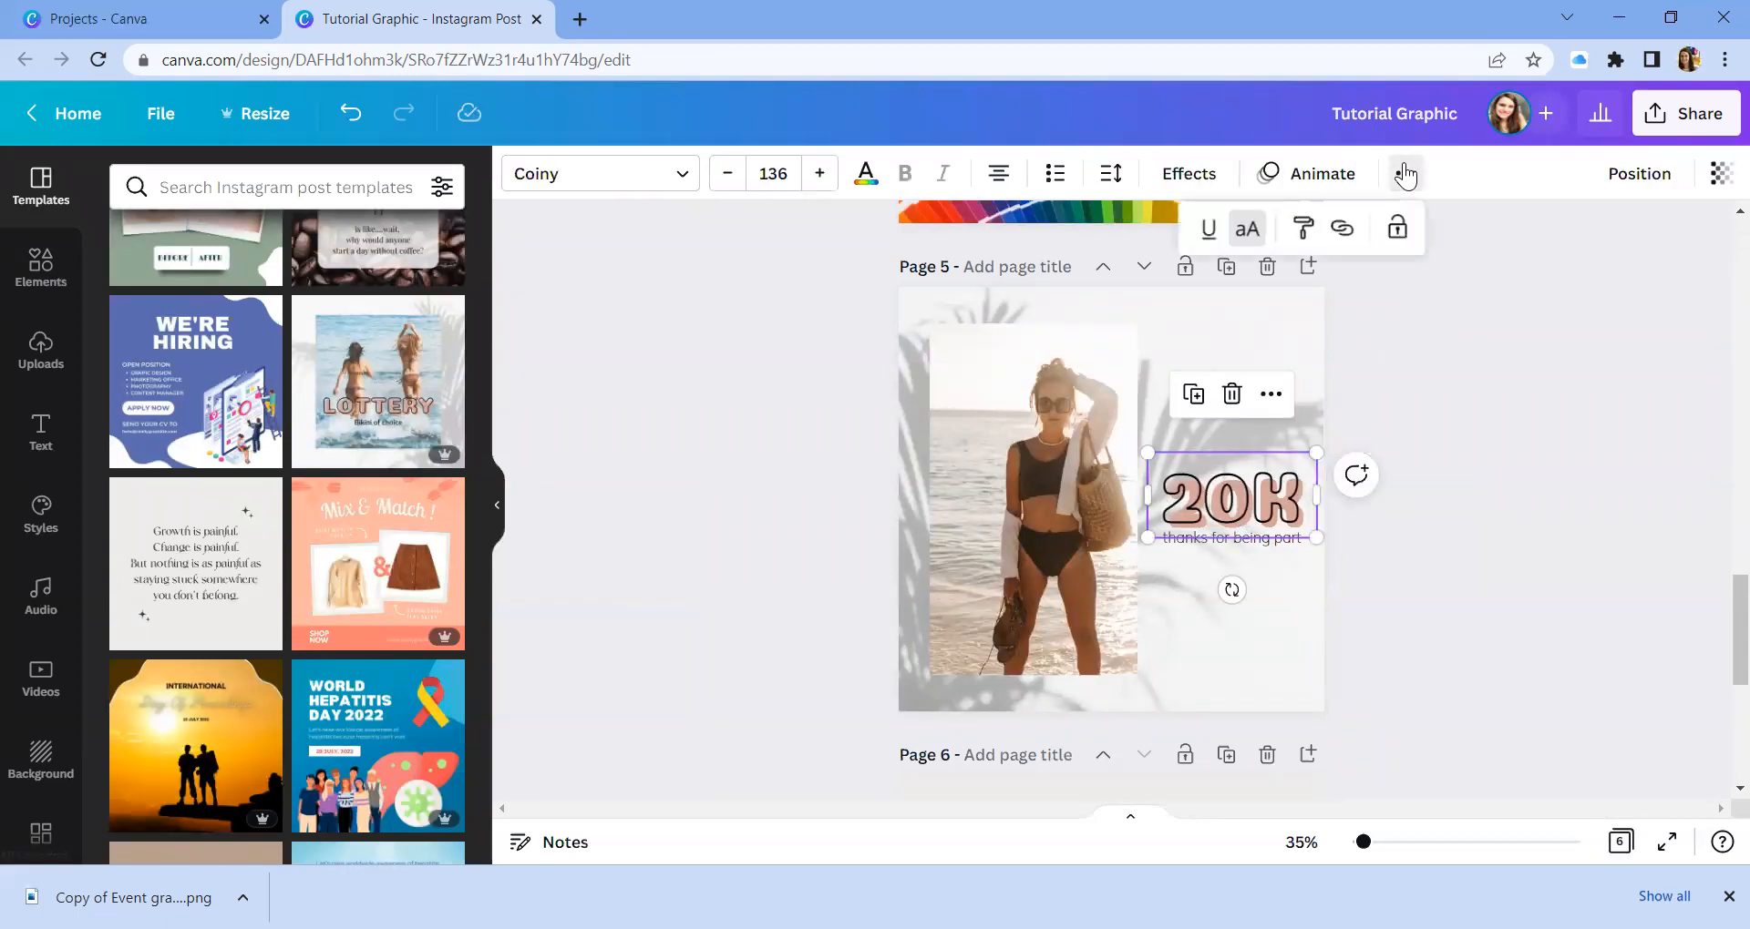
{"action": "double_click", "coordinate": [1241, 515]}
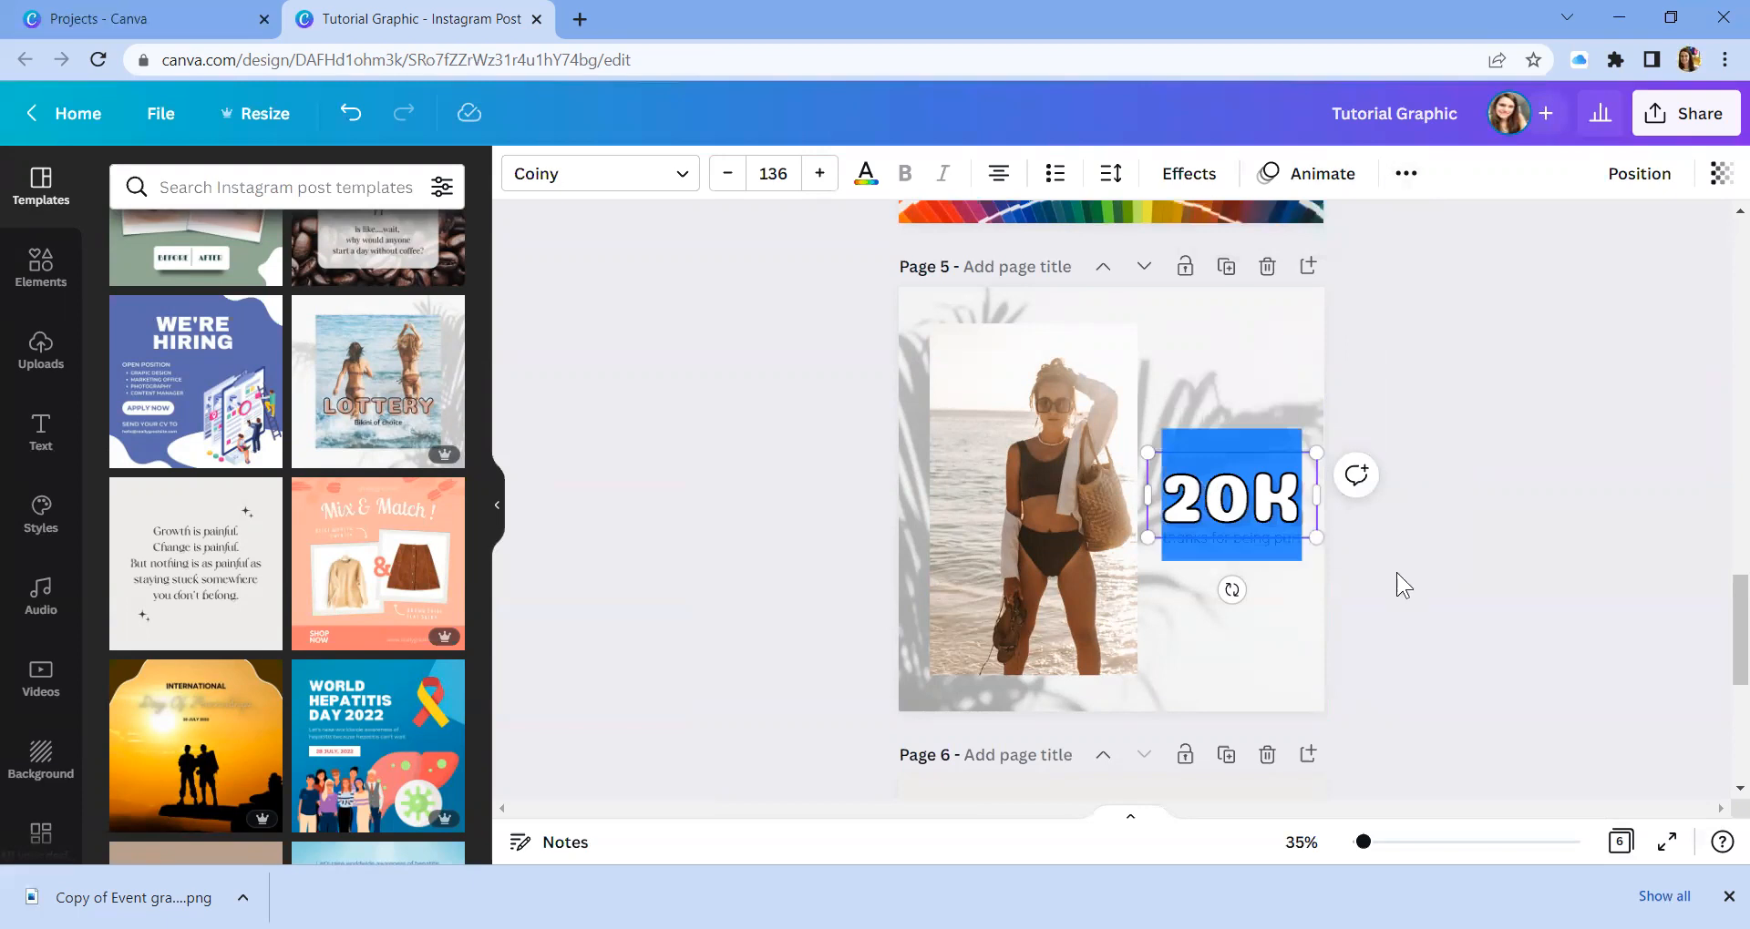
{"action": "left_click", "coordinate": [1396, 573]}
Try LG Design brand colours on the Splice effect of the "20K" text on page 5, settling on yellow.
{"action": "left_click", "coordinate": [1268, 514]}
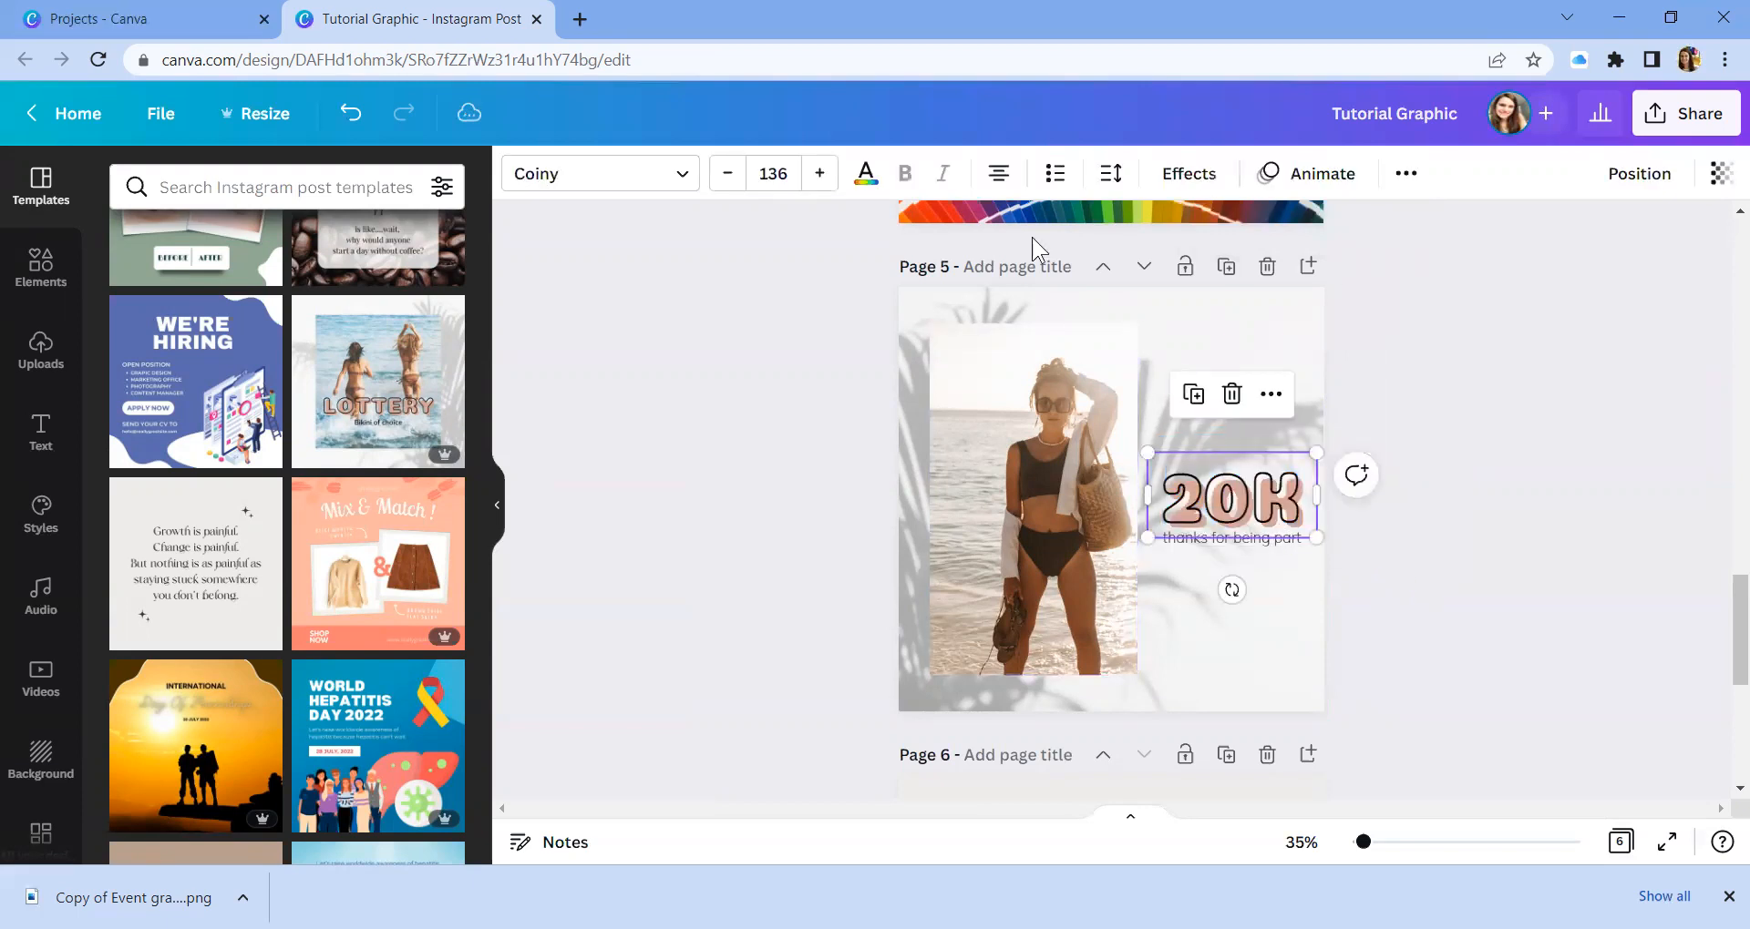
{"action": "left_click", "coordinate": [873, 173]}
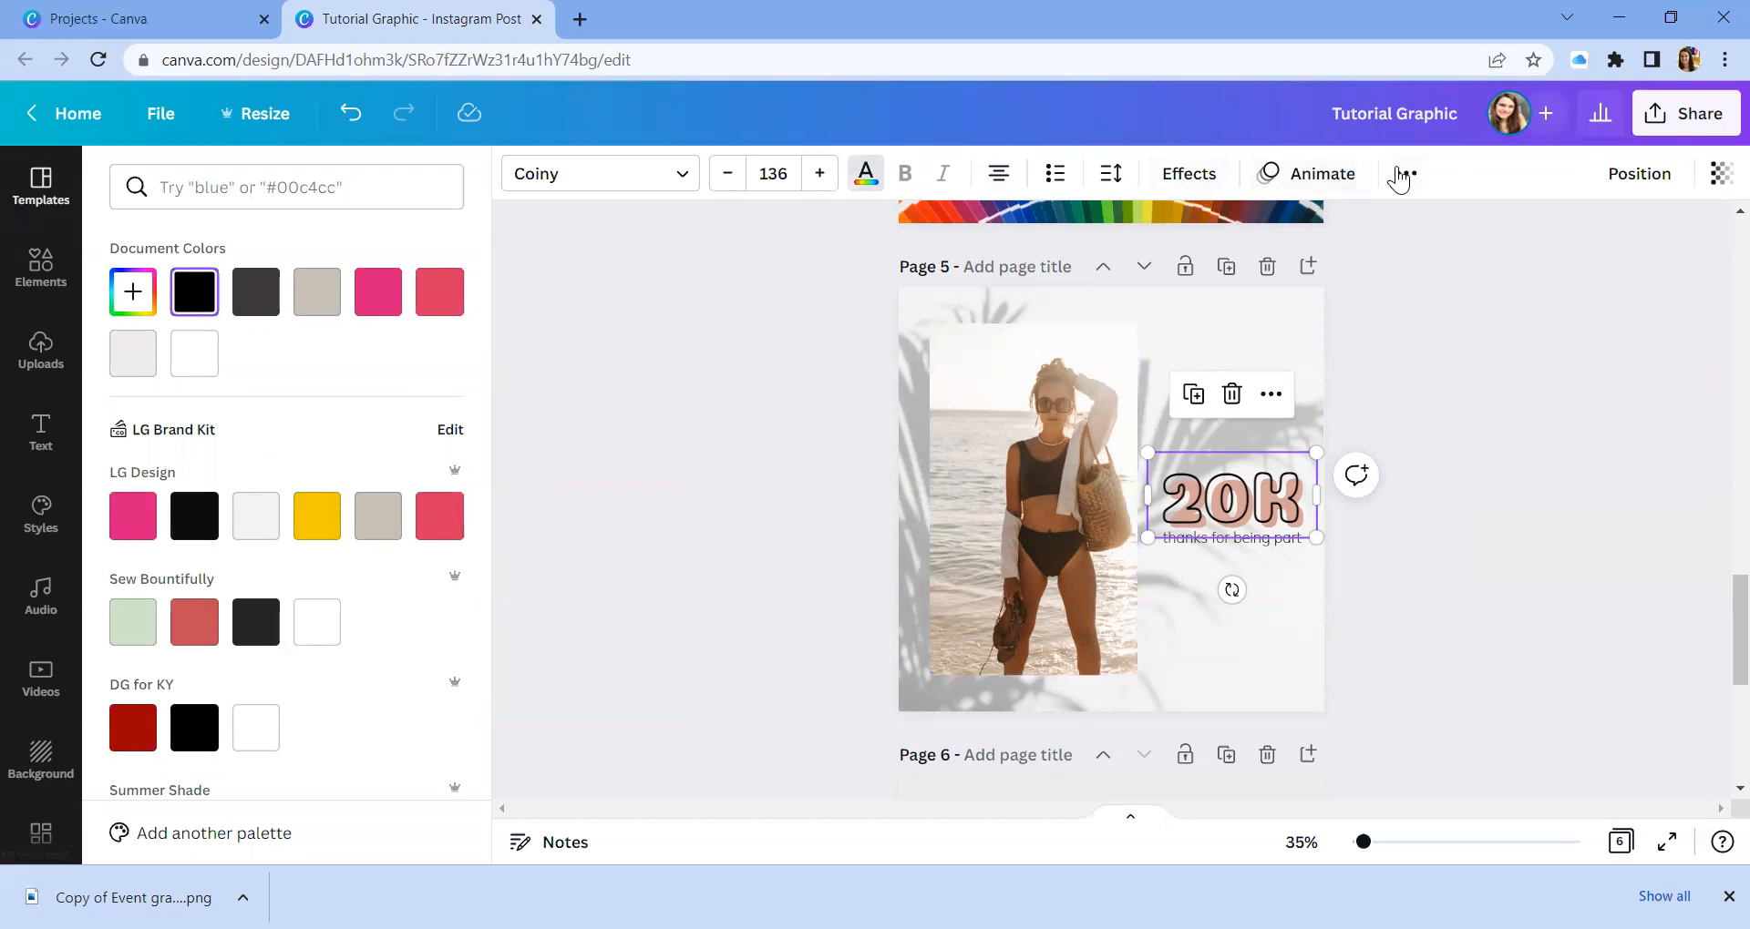
{"action": "left_click", "coordinate": [1195, 175]}
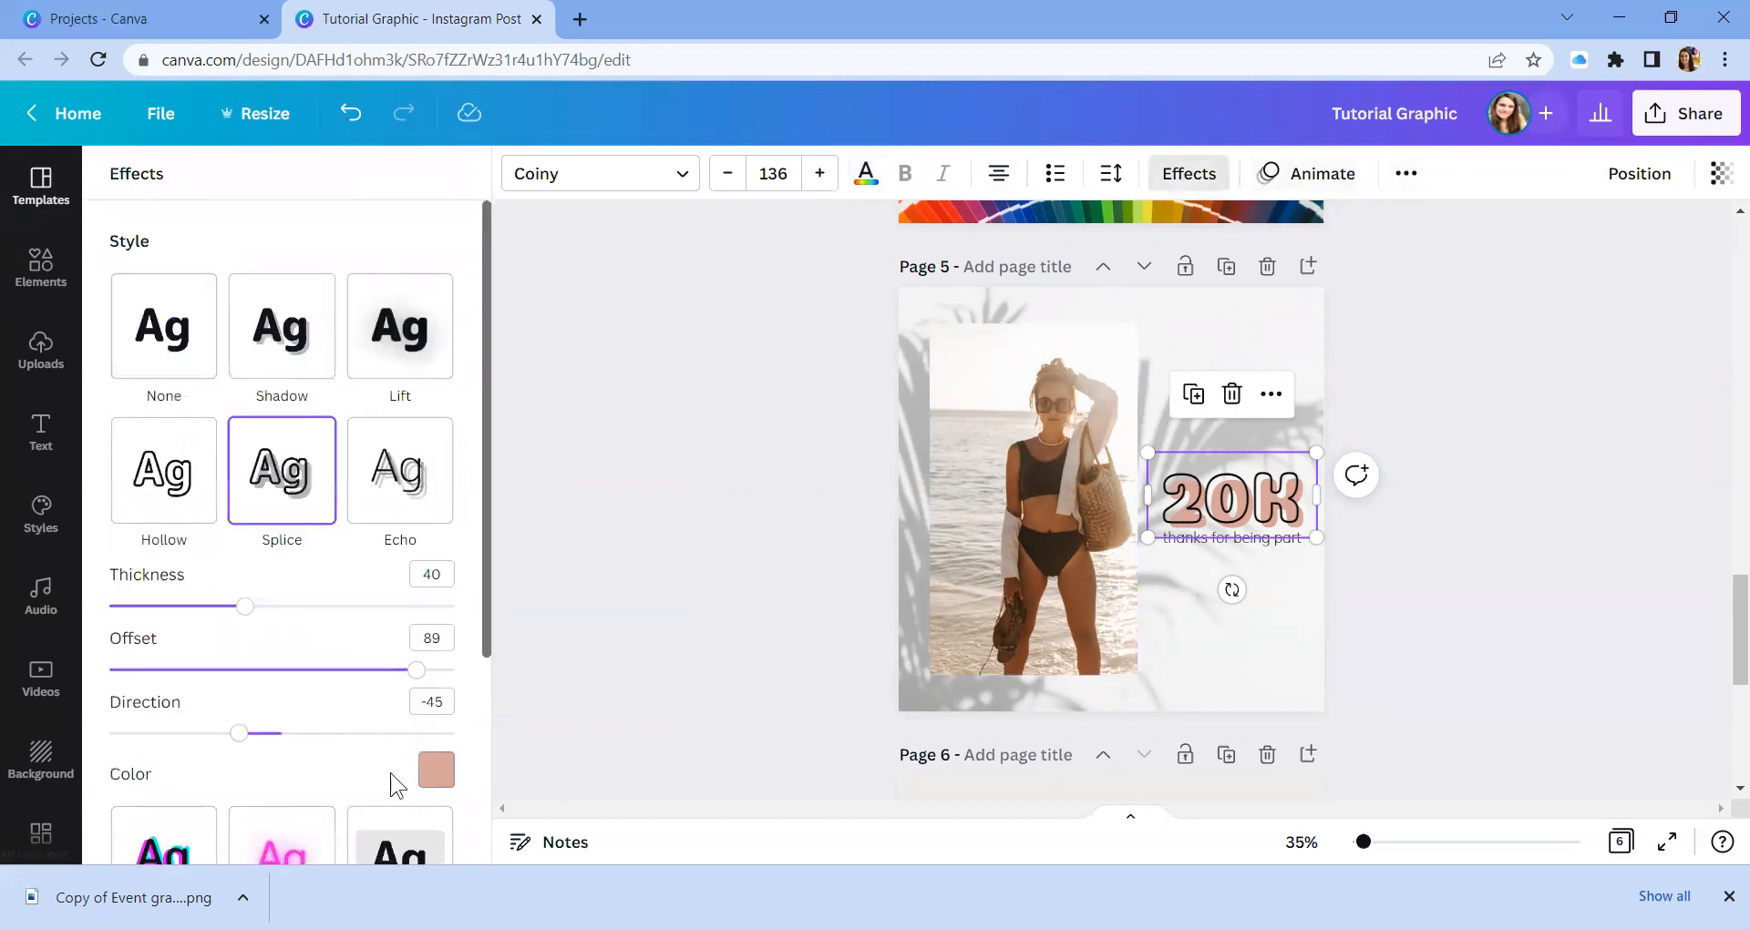
{"action": "left_click", "coordinate": [437, 773]}
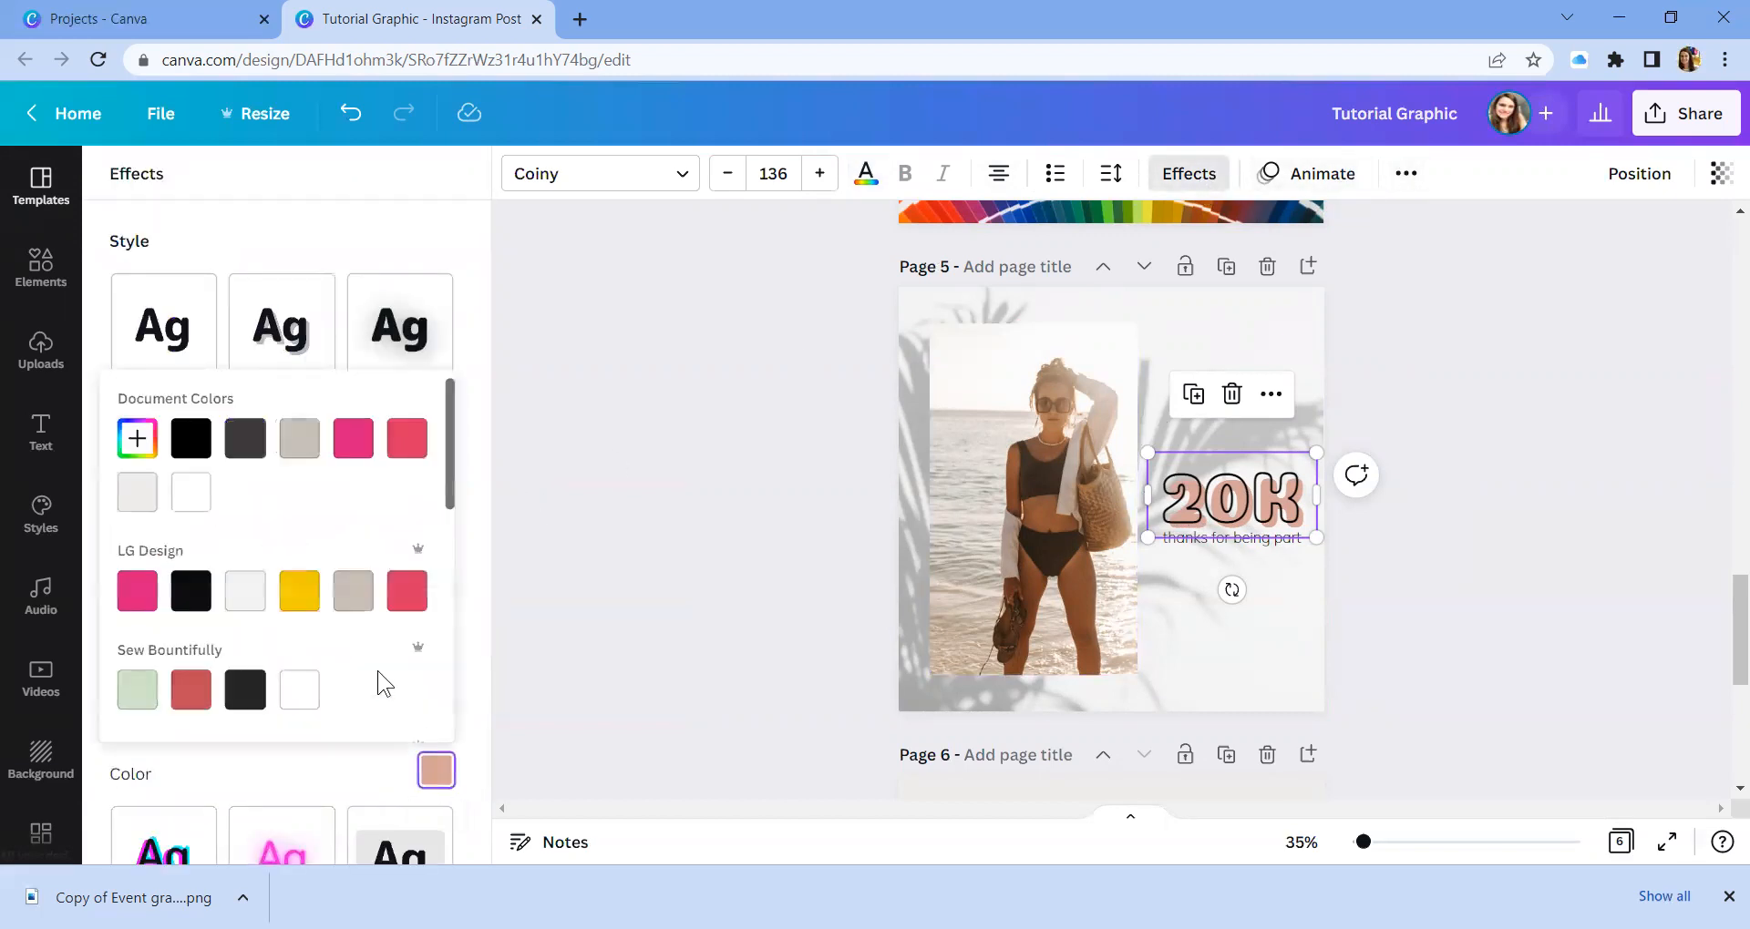
{"action": "left_click", "coordinate": [133, 595]}
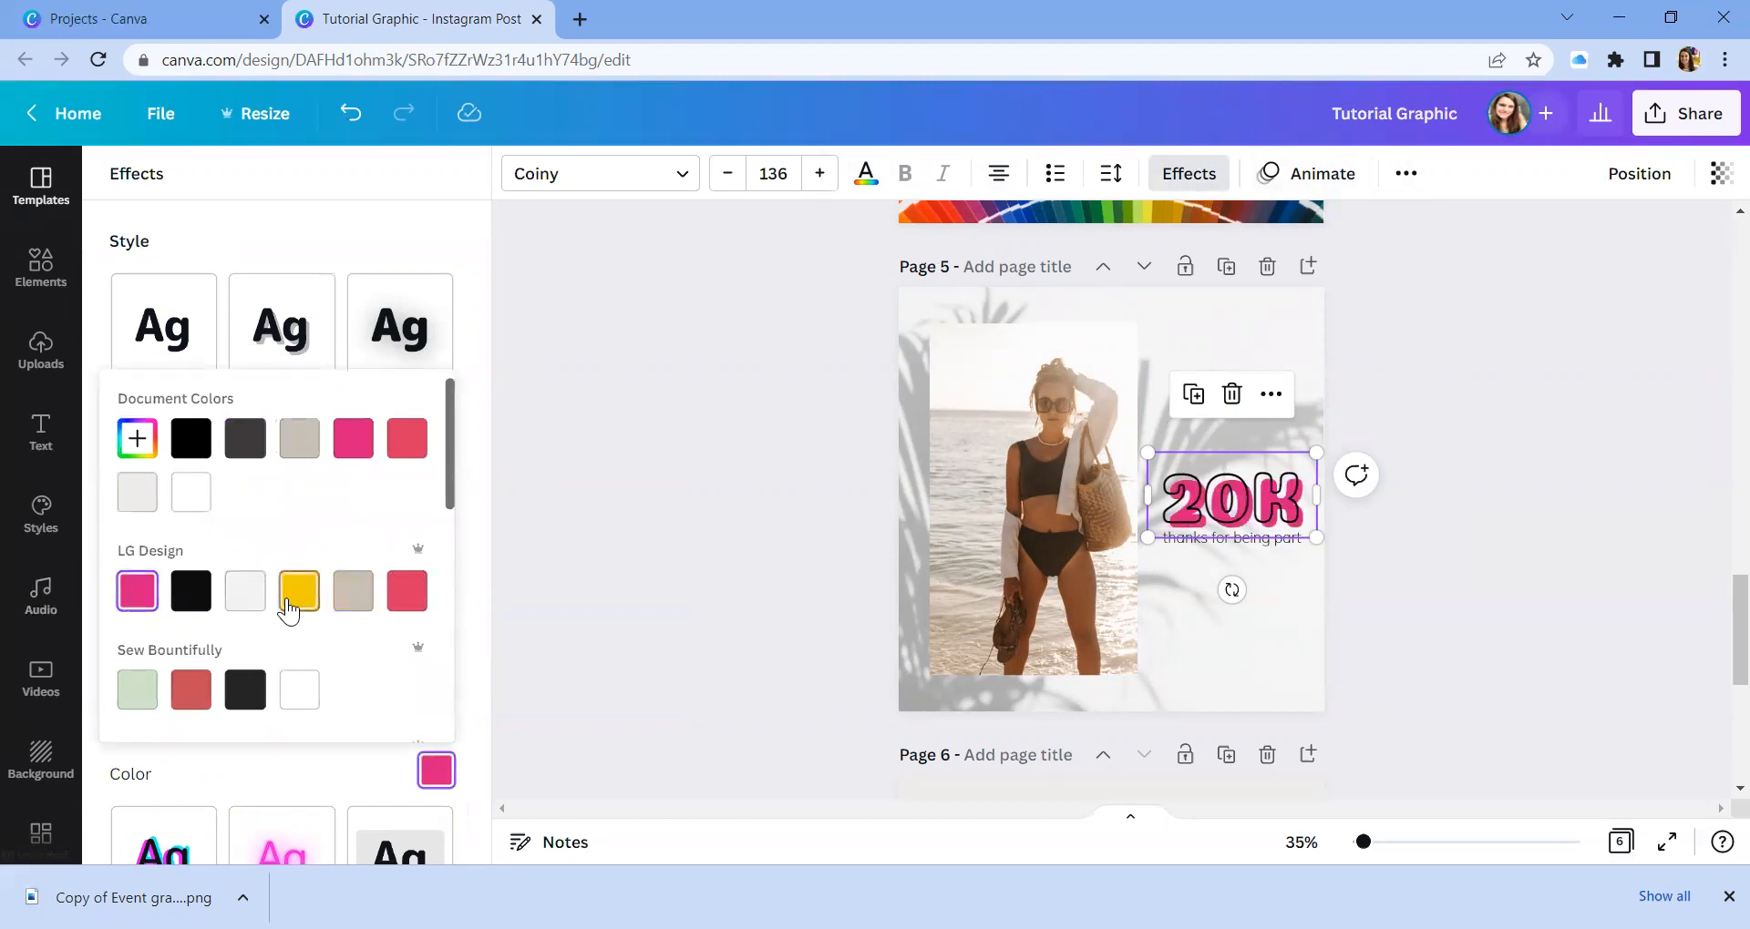
{"action": "left_click", "coordinate": [293, 609]}
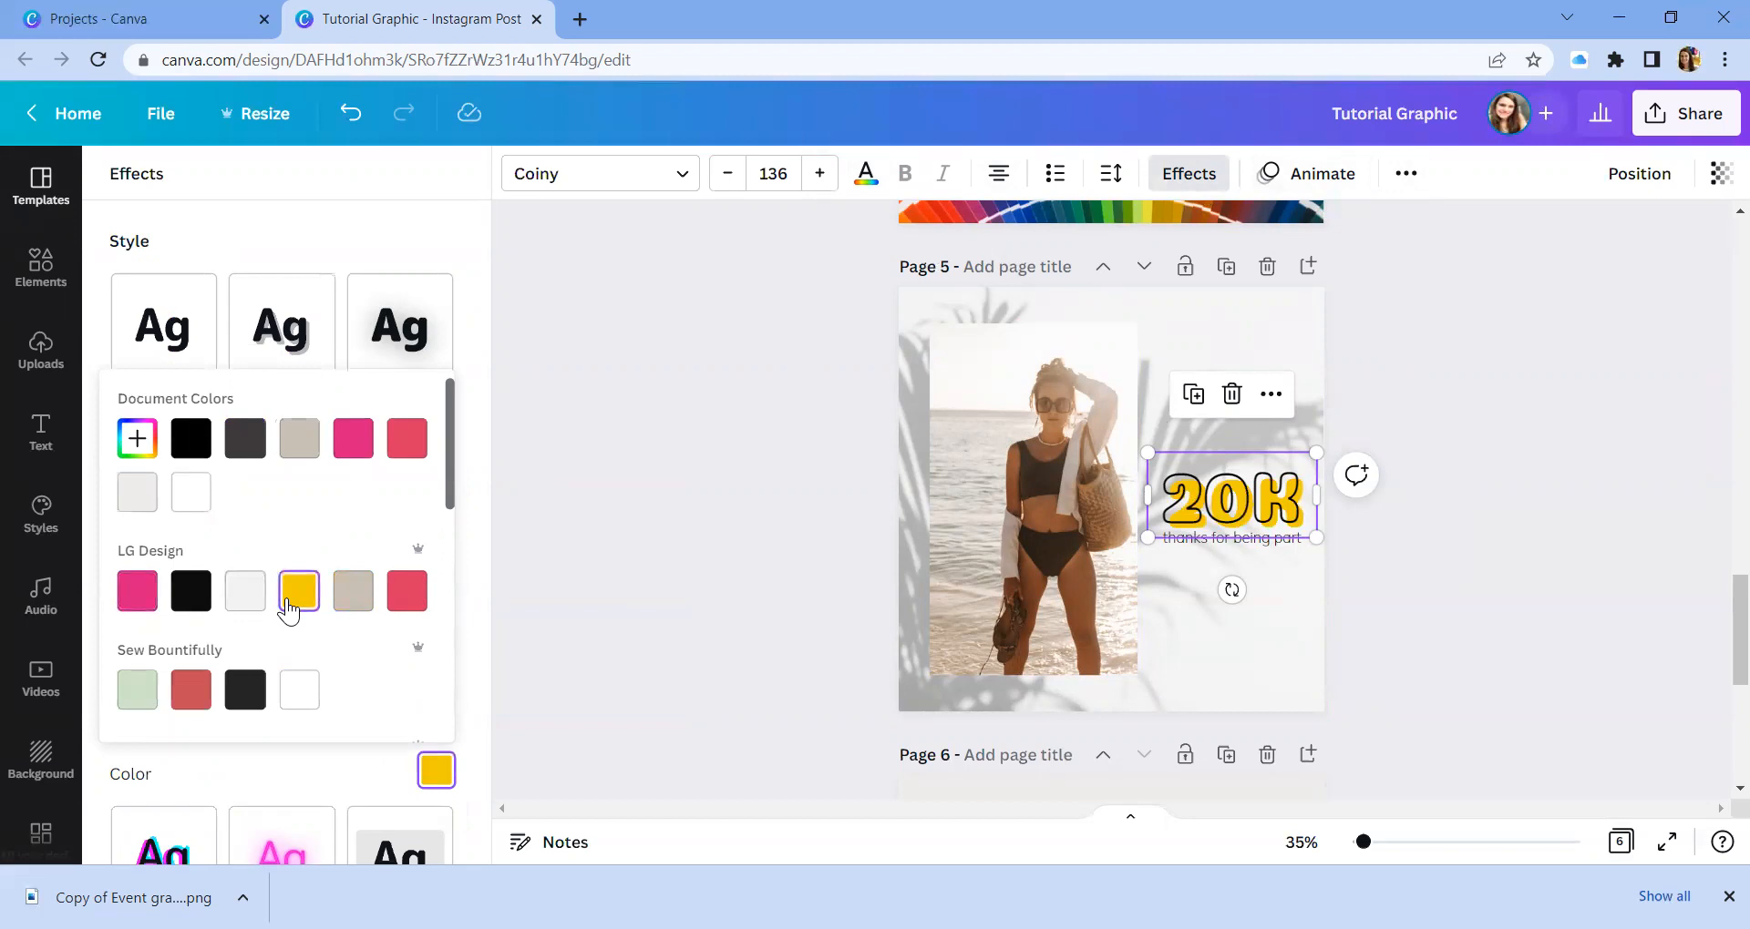
{"action": "left_click", "coordinate": [351, 602]}
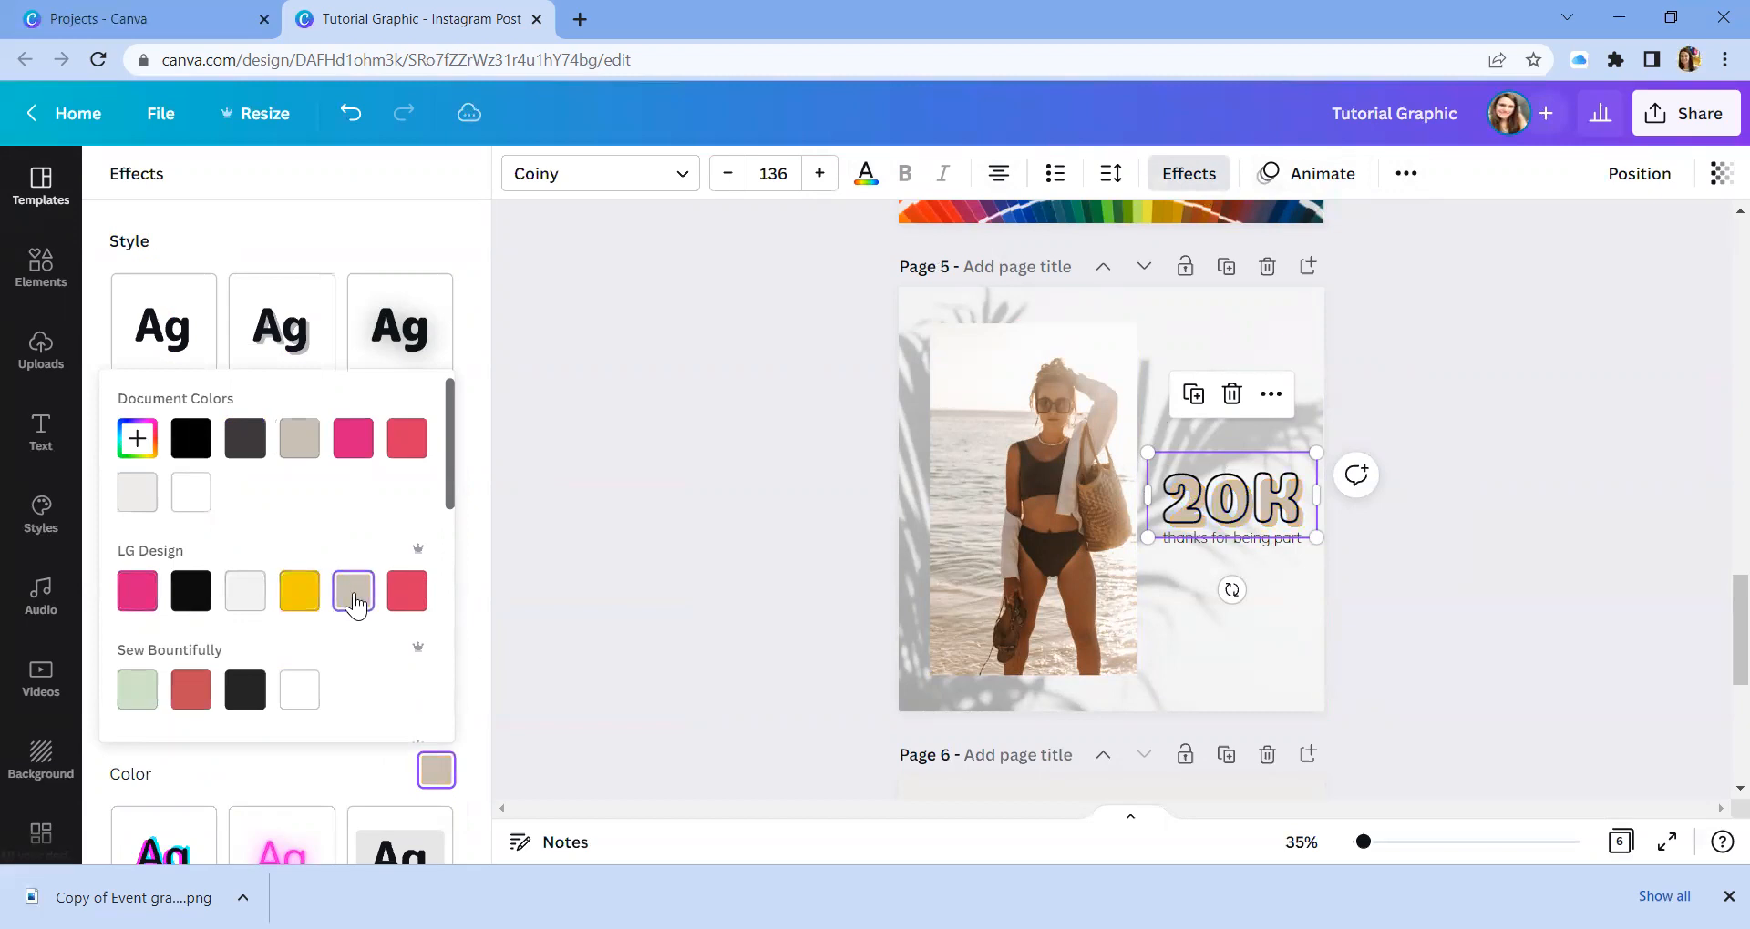
{"action": "left_click", "coordinate": [142, 598]}
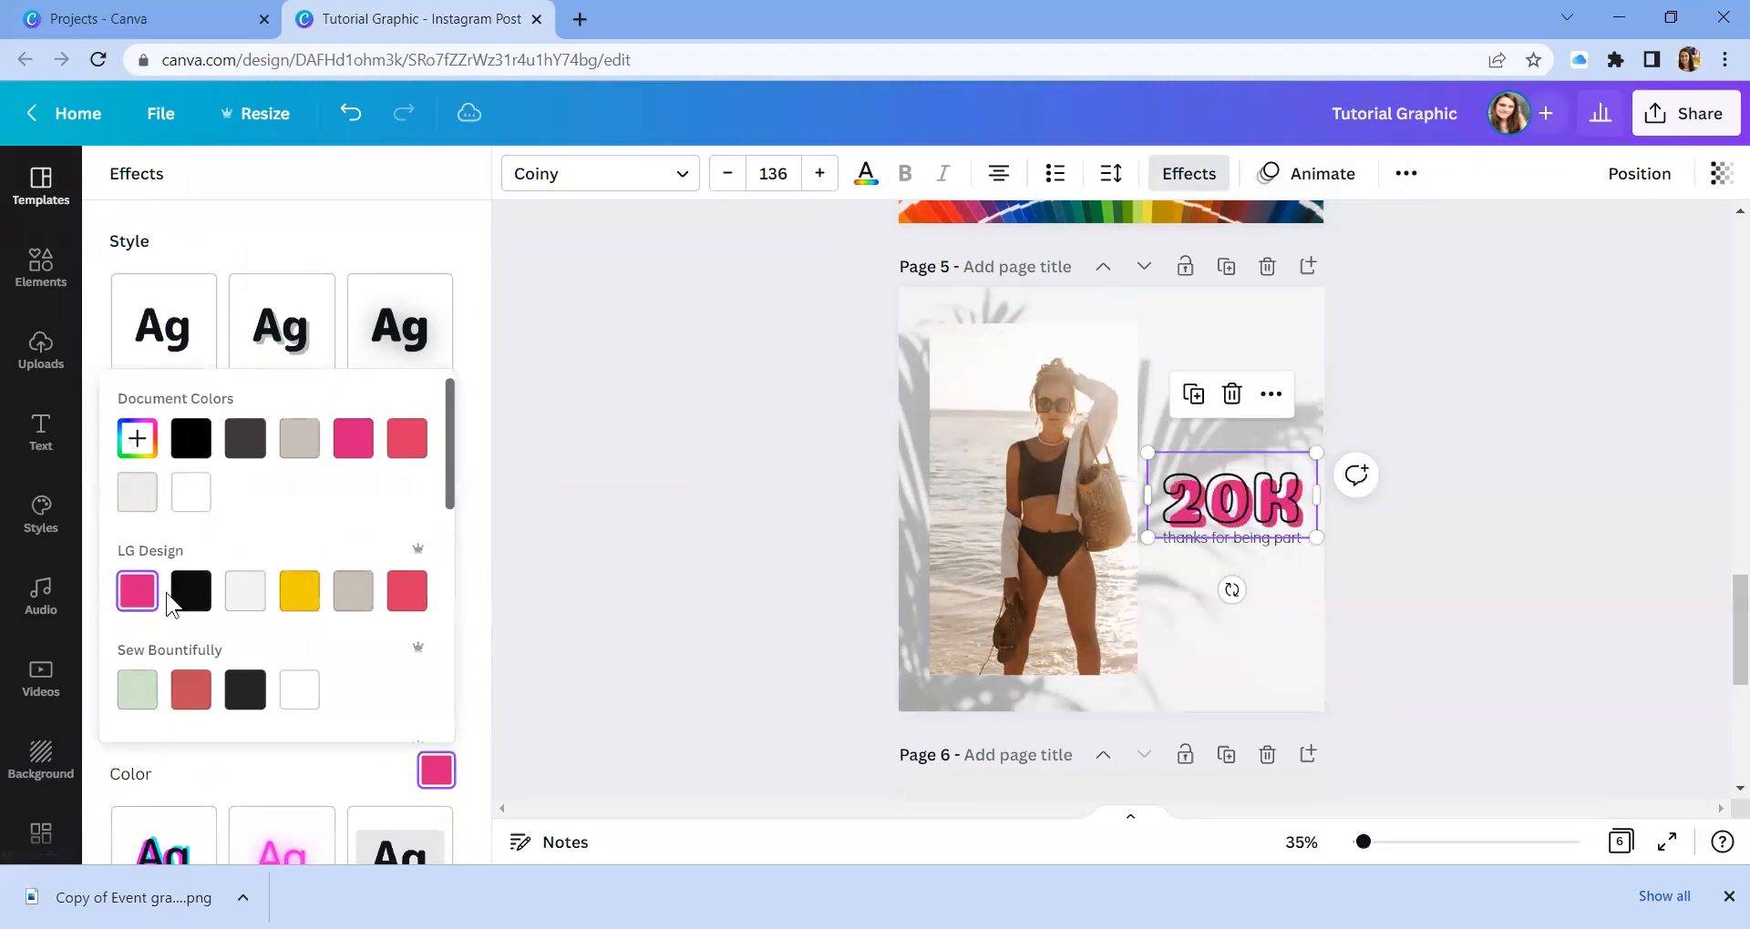
{"action": "left_click", "coordinate": [196, 602]}
{"action": "left_click", "coordinate": [300, 602]}
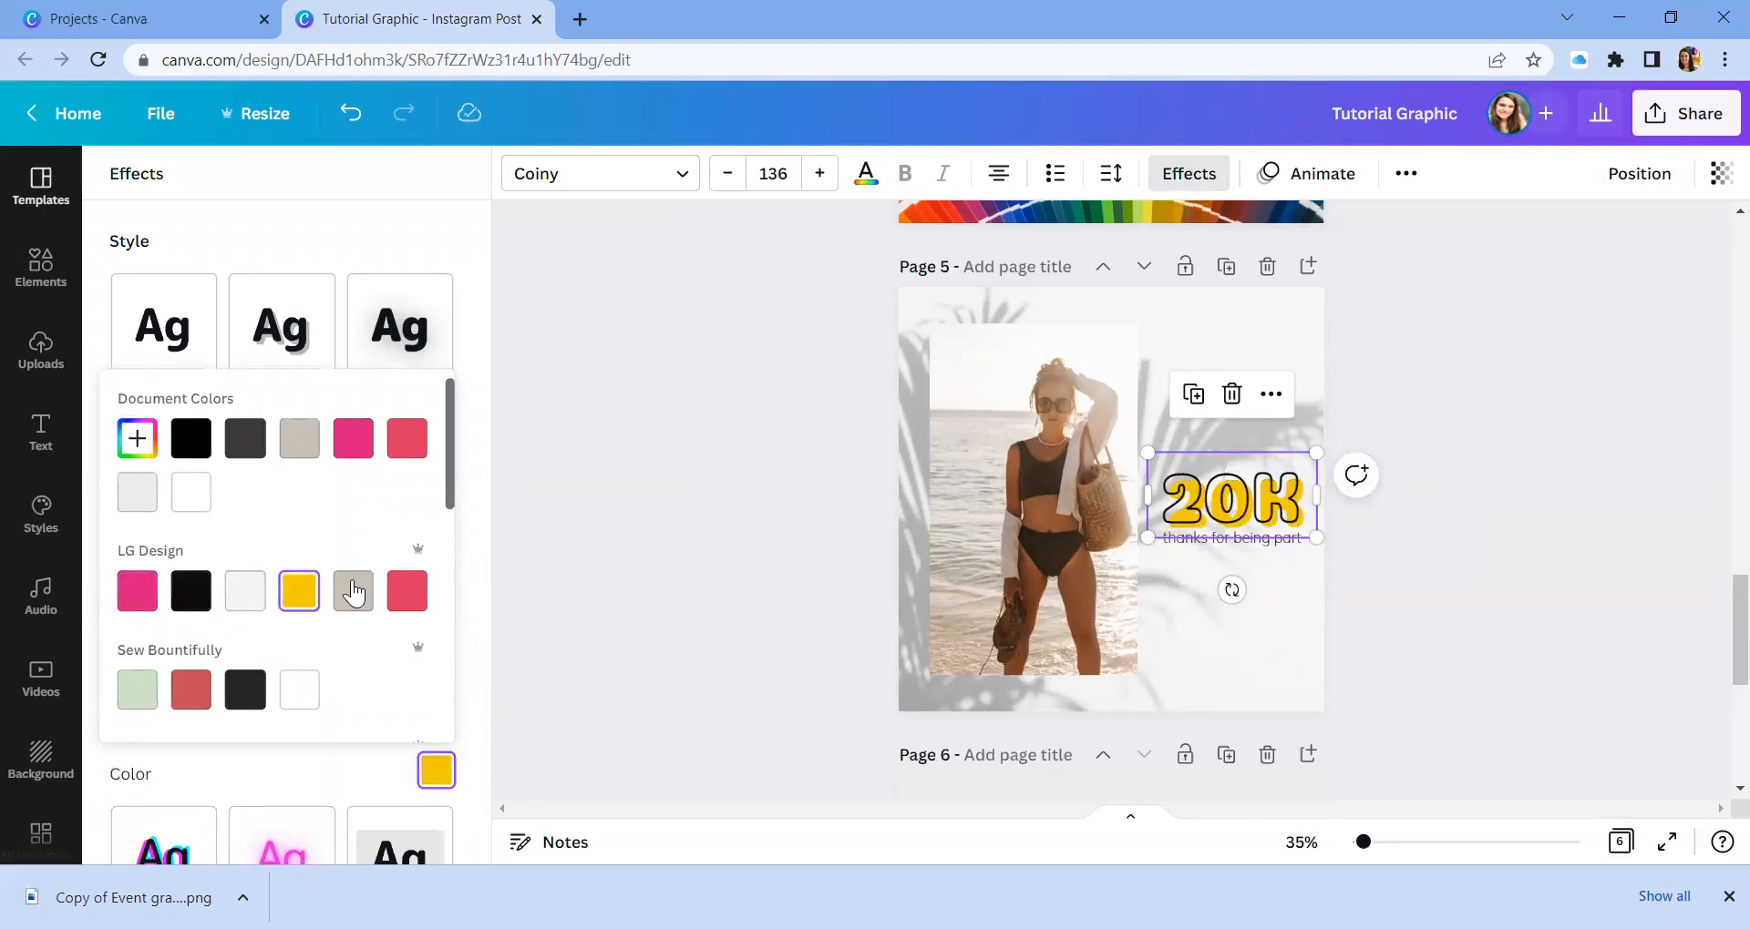
{"action": "left_click", "coordinate": [643, 527]}
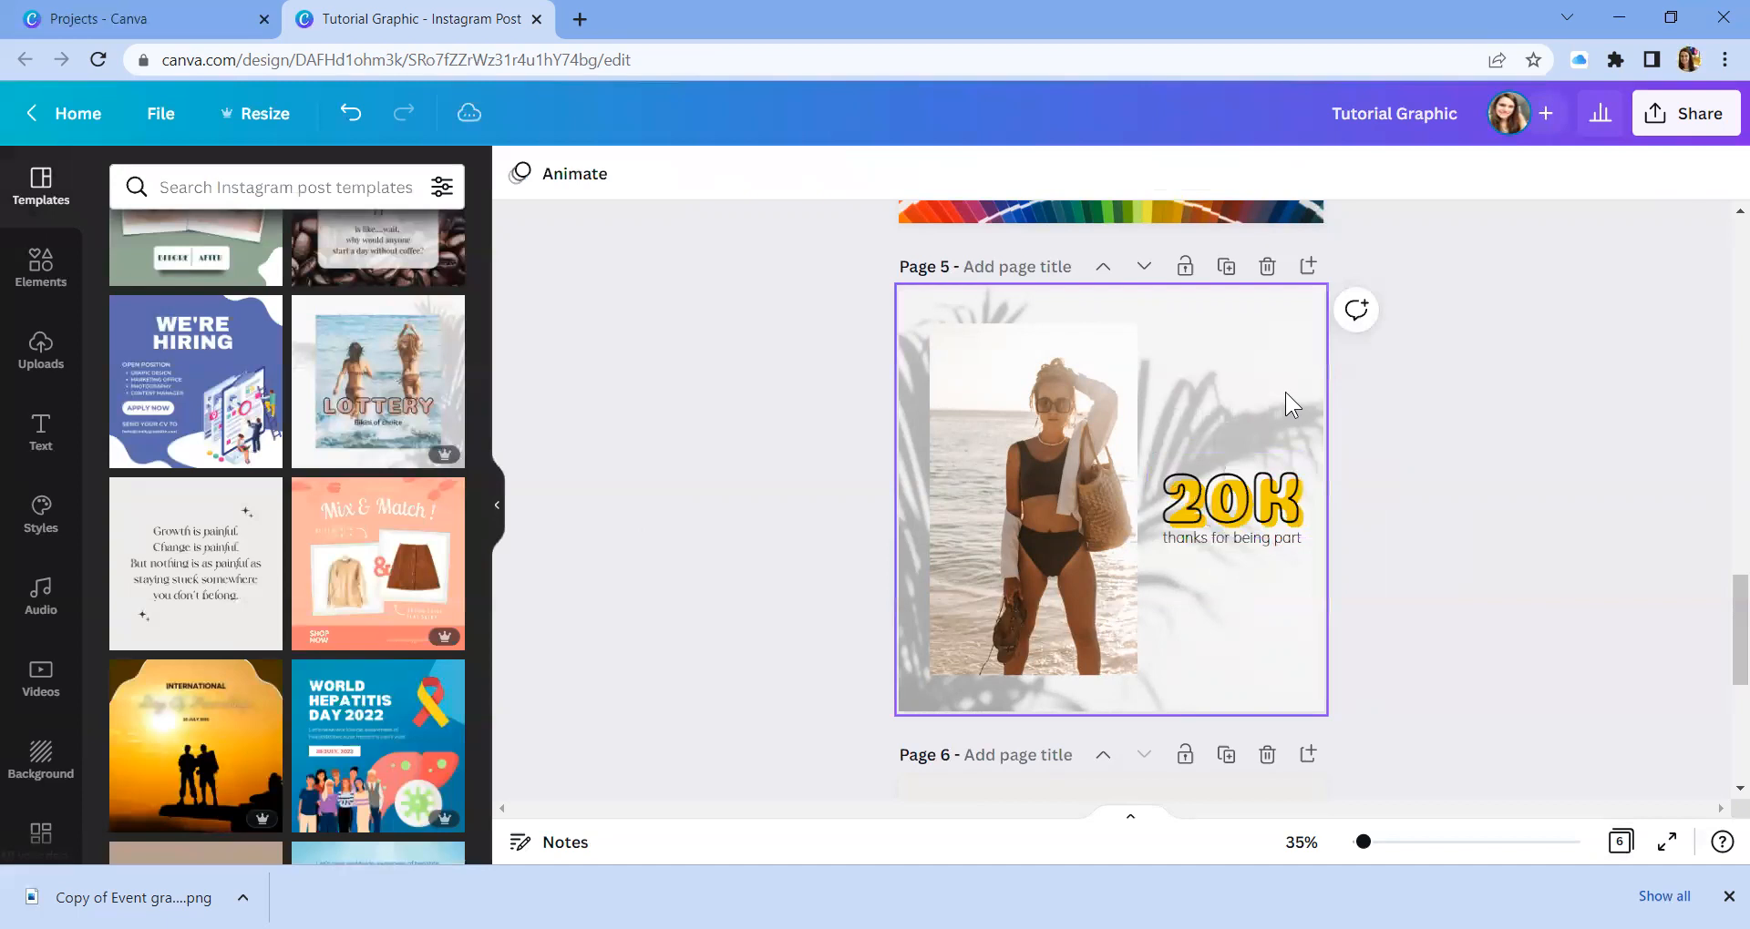
Replace the beach photo on page 5 with the recently used image of a woman in profile at sunset.
{"action": "left_click", "coordinate": [1285, 388]}
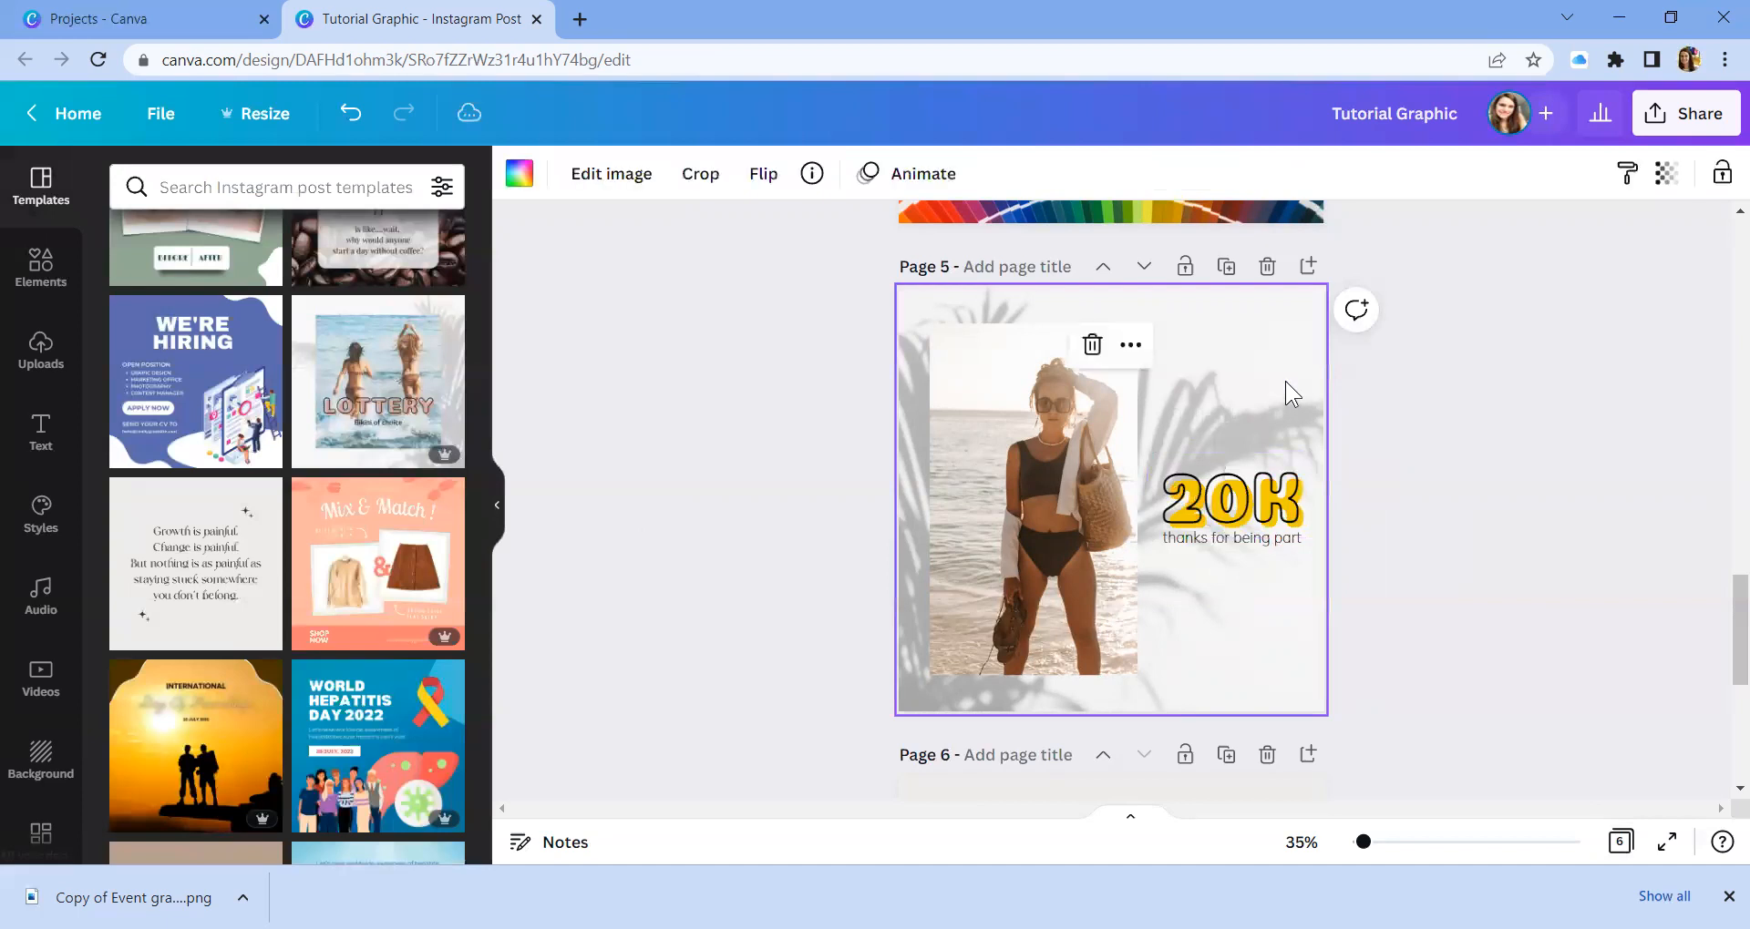
{"action": "left_click", "coordinate": [1099, 445]}
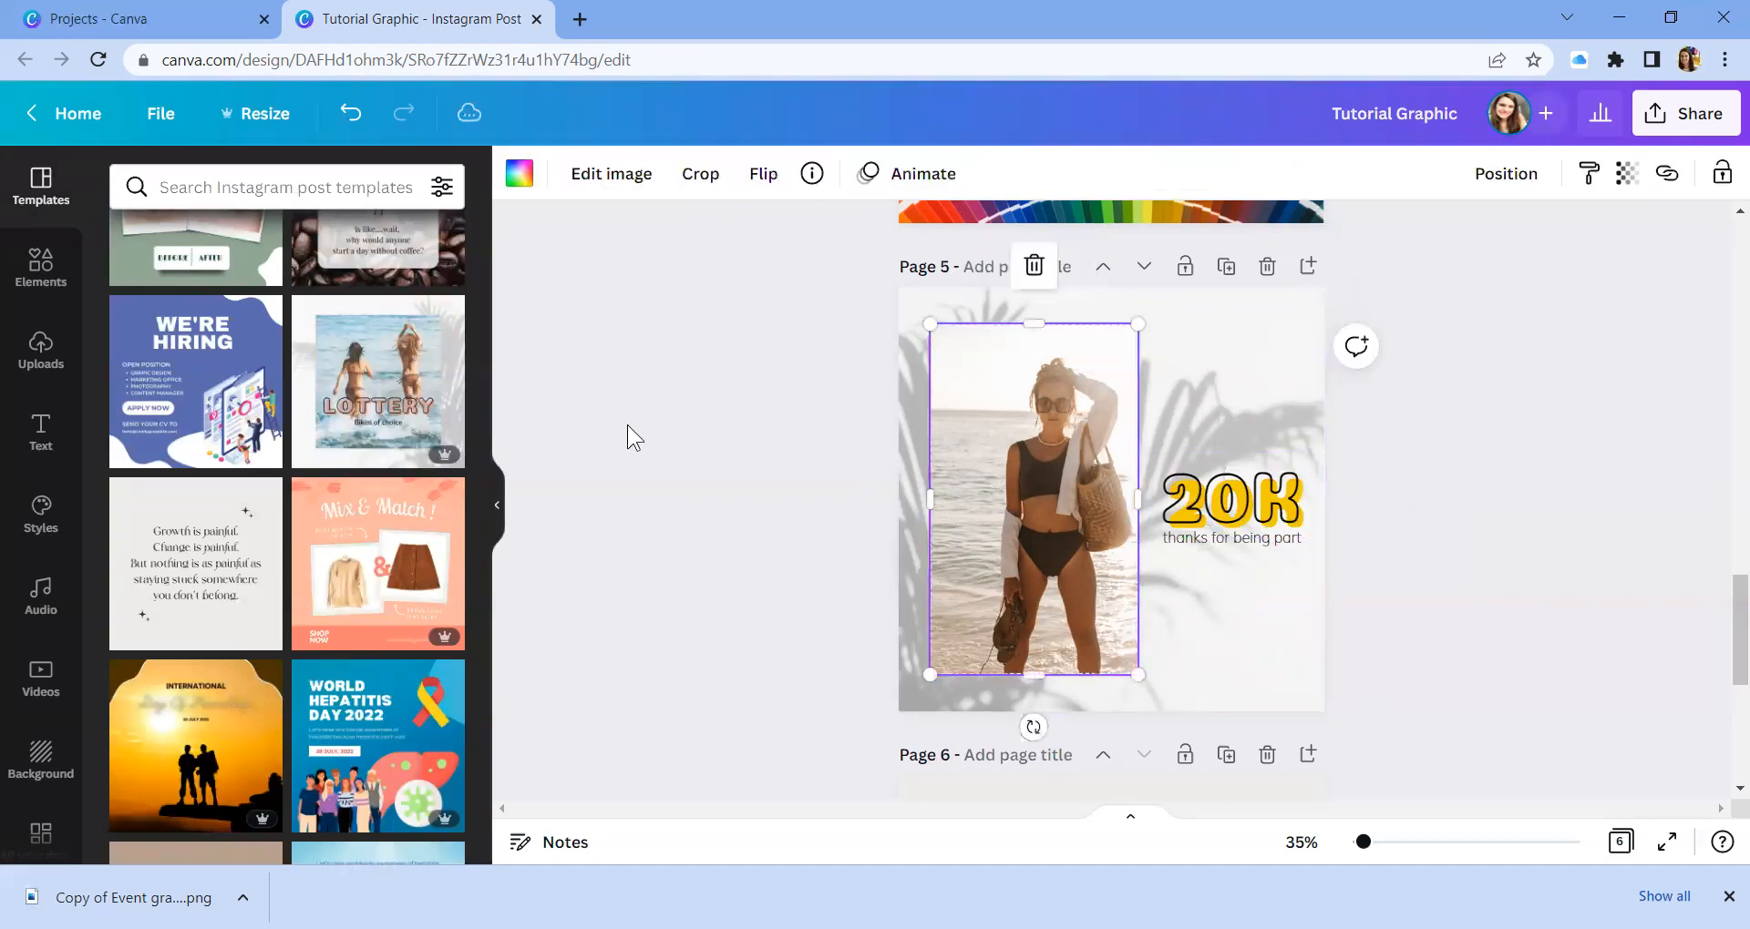
{"action": "left_click", "coordinate": [61, 288]}
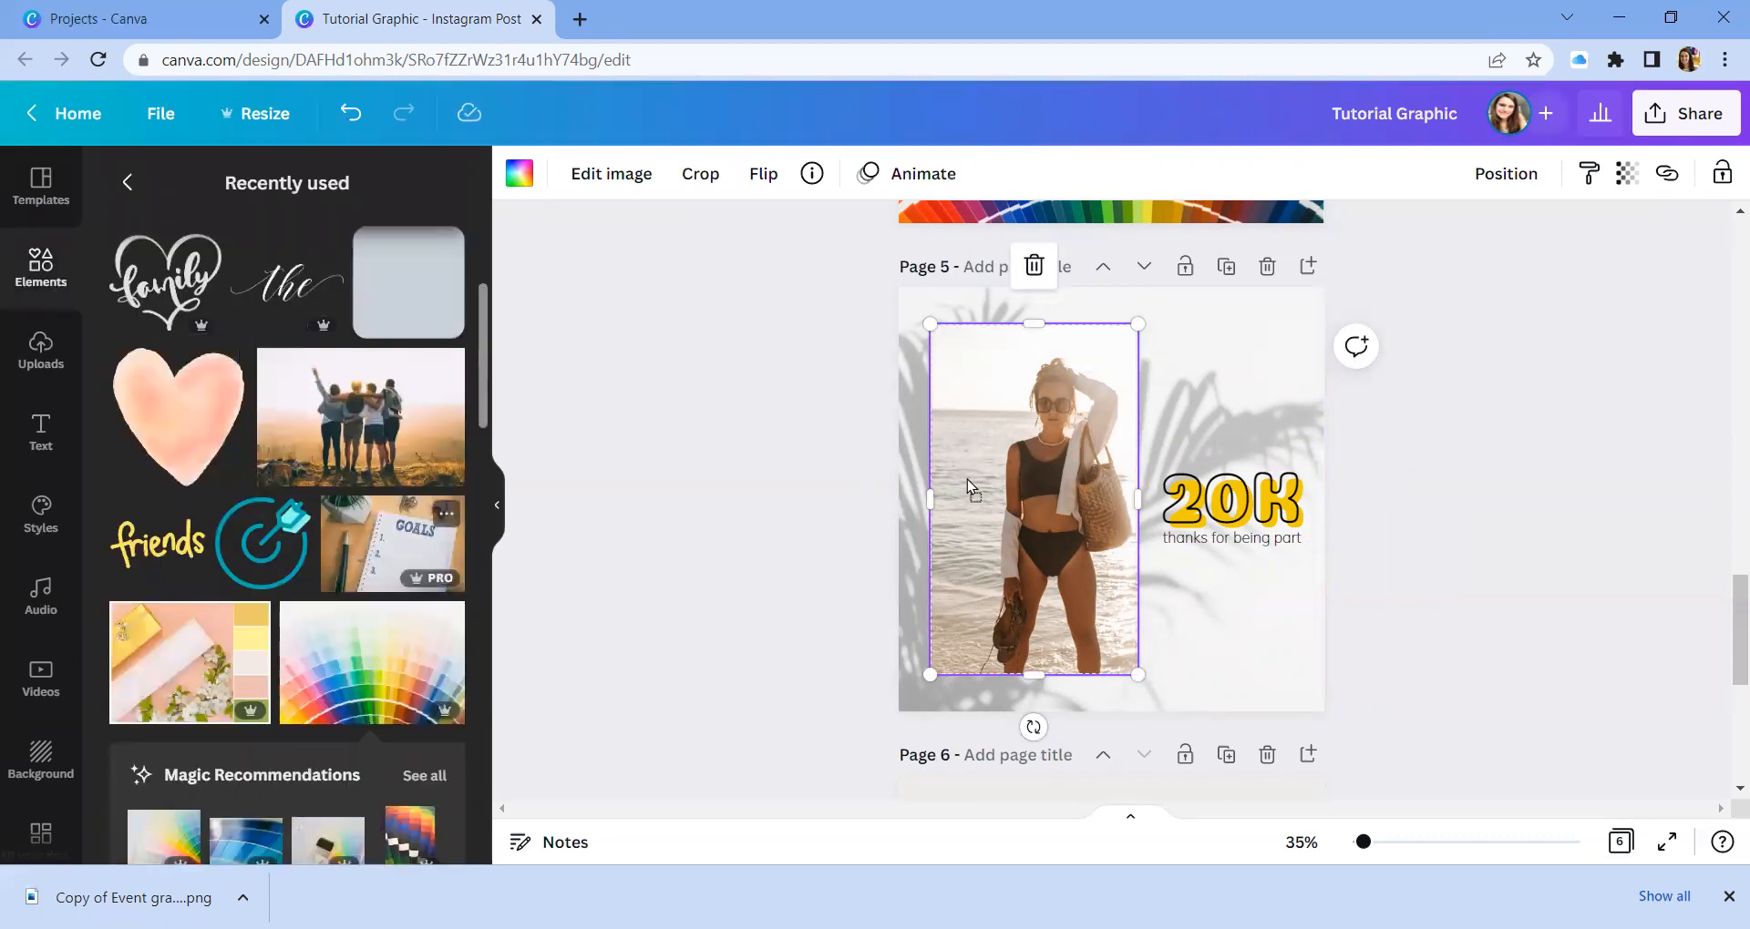
{"action": "left_click_drag", "start_coordinate": [971, 488], "coordinate": [970, 492]}
{"action": "scroll", "coordinate": [389, 658], "scroll_direction": "down", "scroll_amount": 5}
{"action": "scroll", "coordinate": [389, 658], "scroll_direction": "down", "scroll_amount": 2}
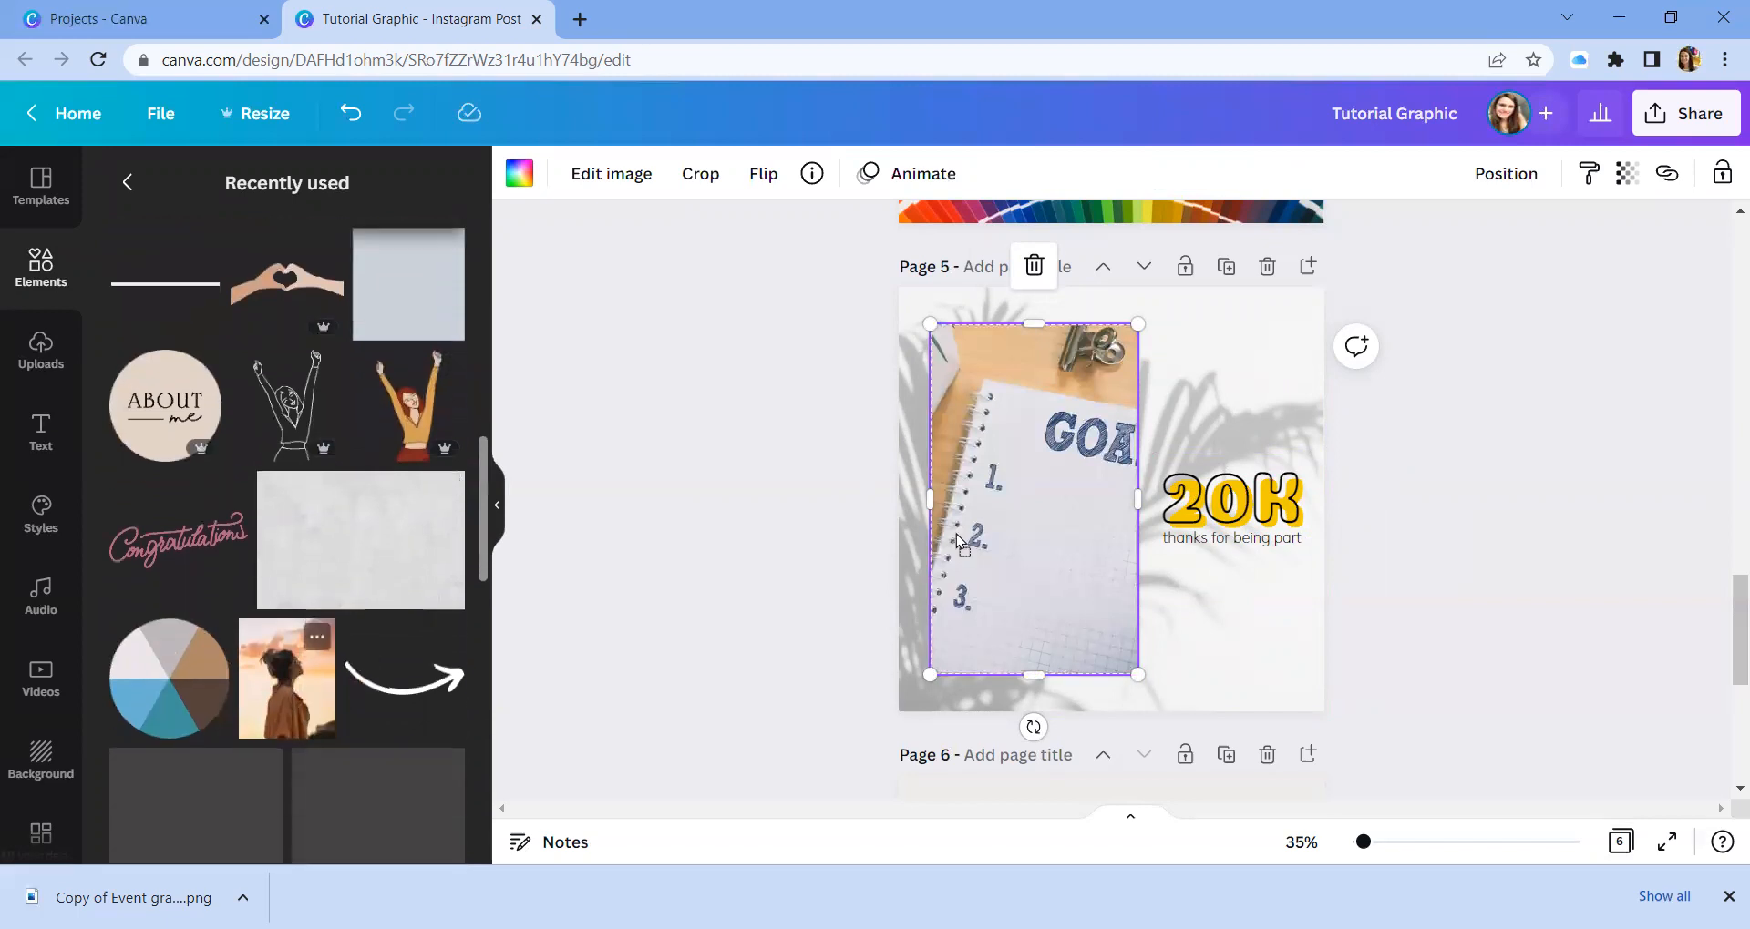
{"action": "left_click_drag", "start_coordinate": [956, 542], "coordinate": [958, 544]}
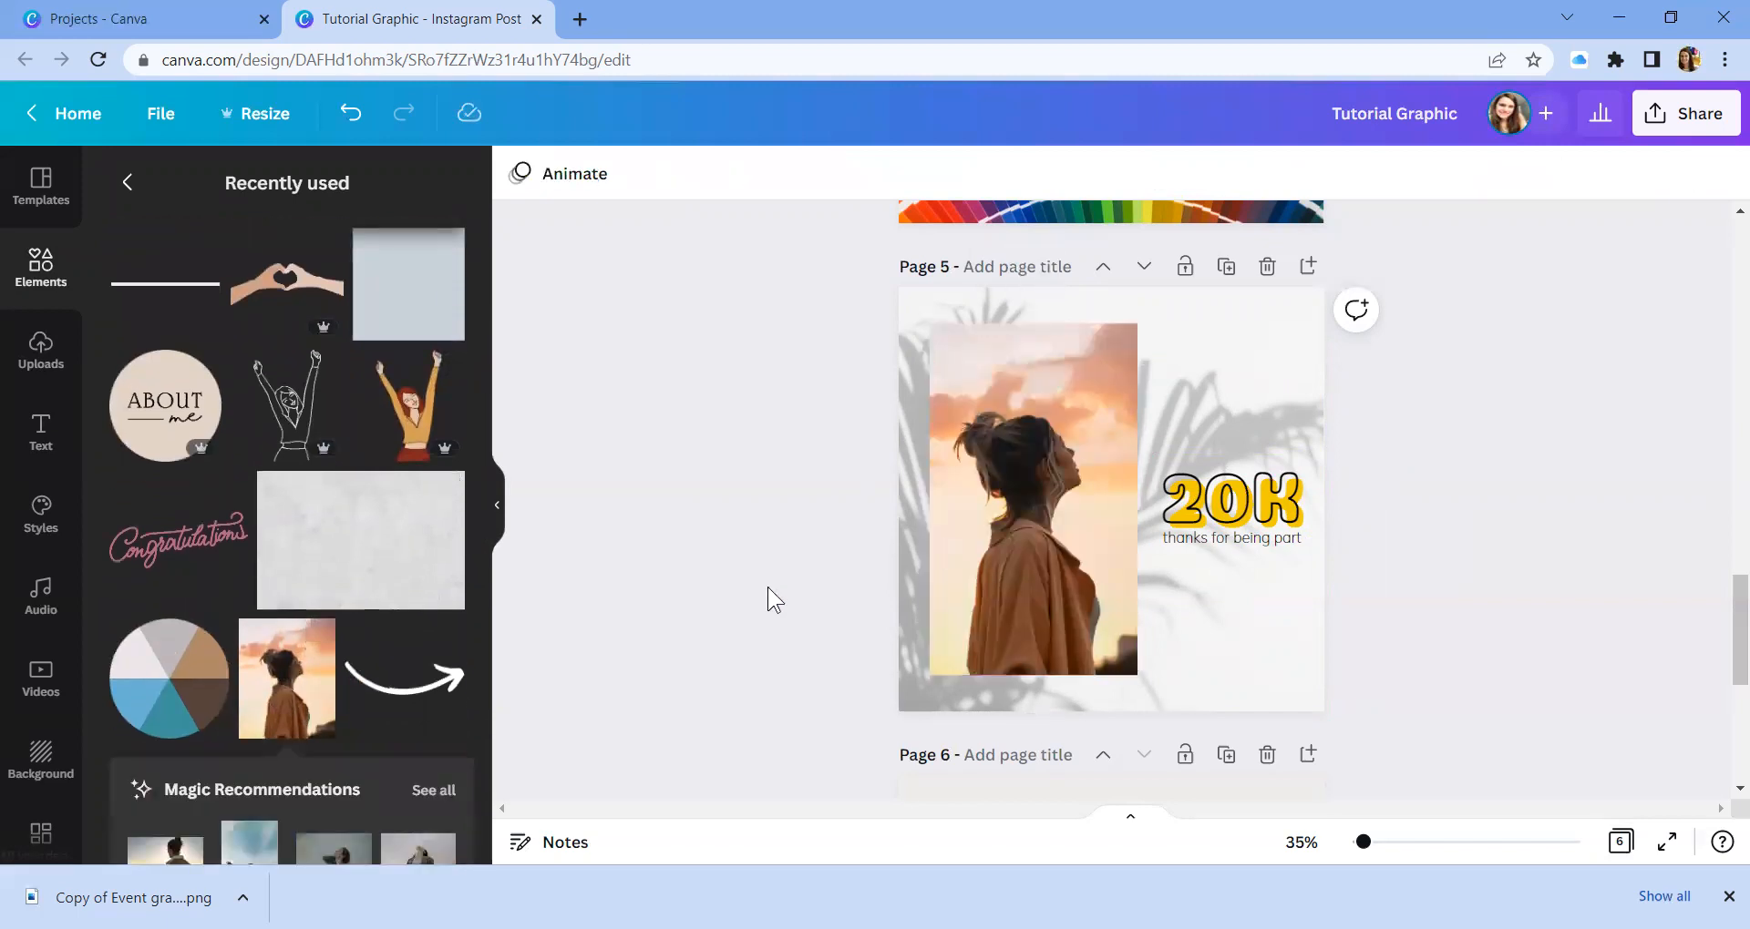
Add a blank page after page 6 and browse the Instagram post templates for it.
{"action": "scroll", "coordinate": [1152, 538], "scroll_direction": "down", "scroll_amount": 5}
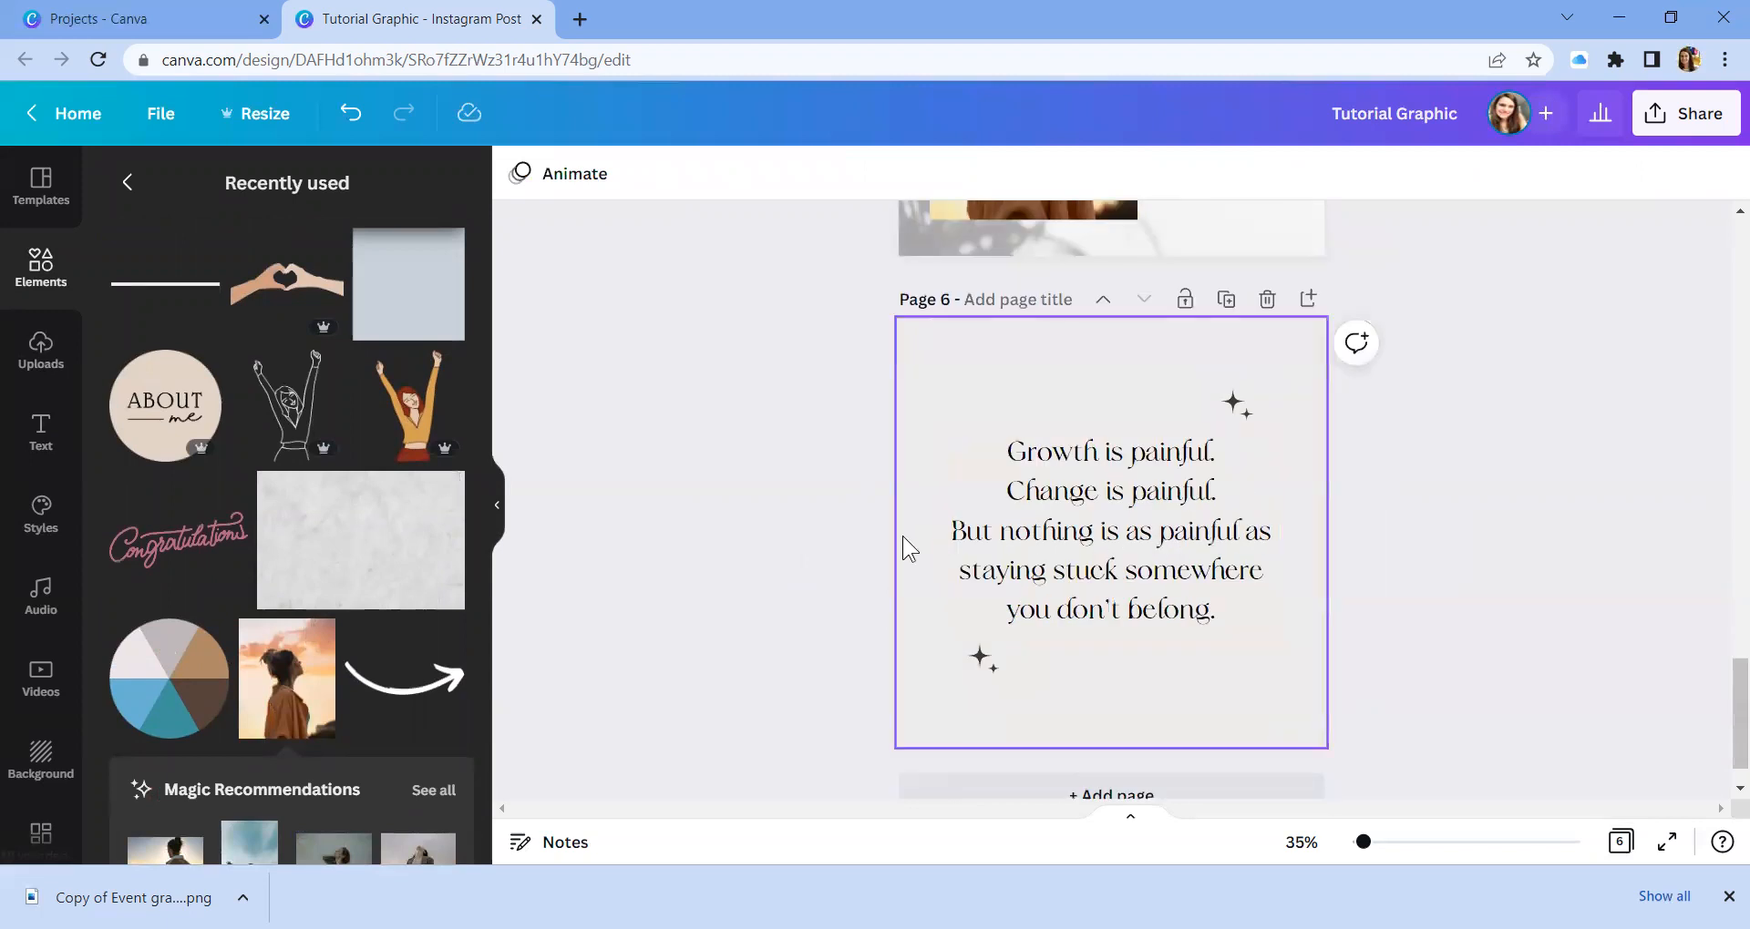
{"action": "scroll", "coordinate": [939, 593], "scroll_direction": "down", "scroll_amount": 1}
{"action": "left_click", "coordinate": [996, 741]}
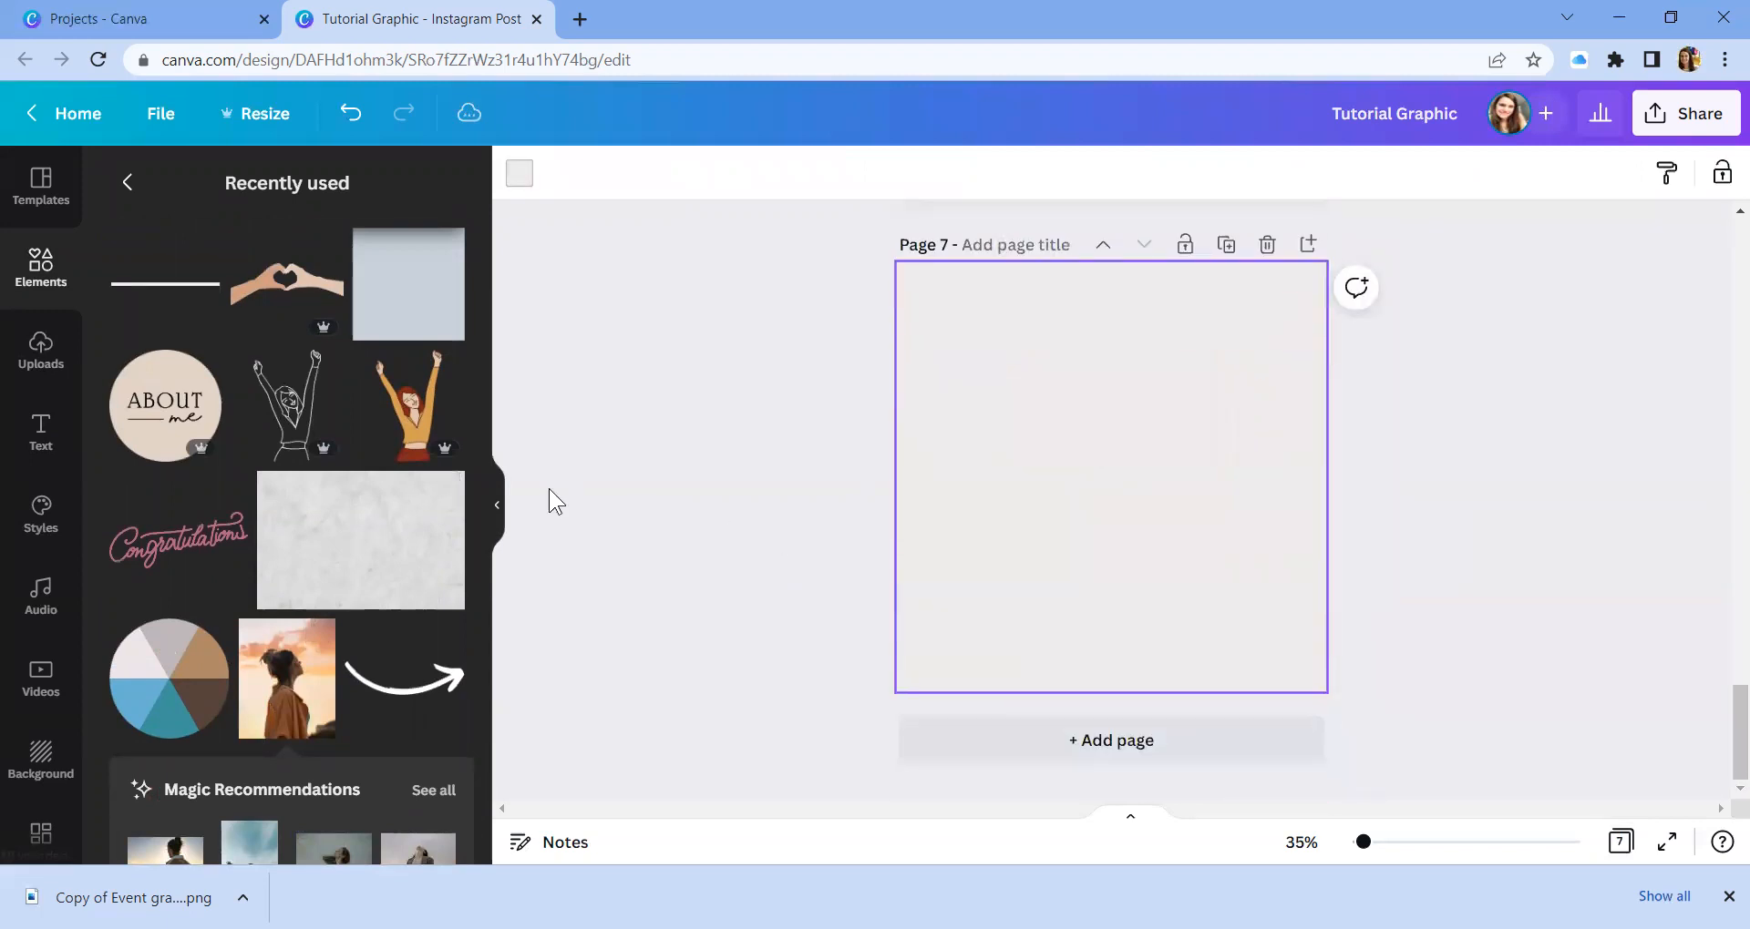
{"action": "left_click", "coordinate": [50, 203]}
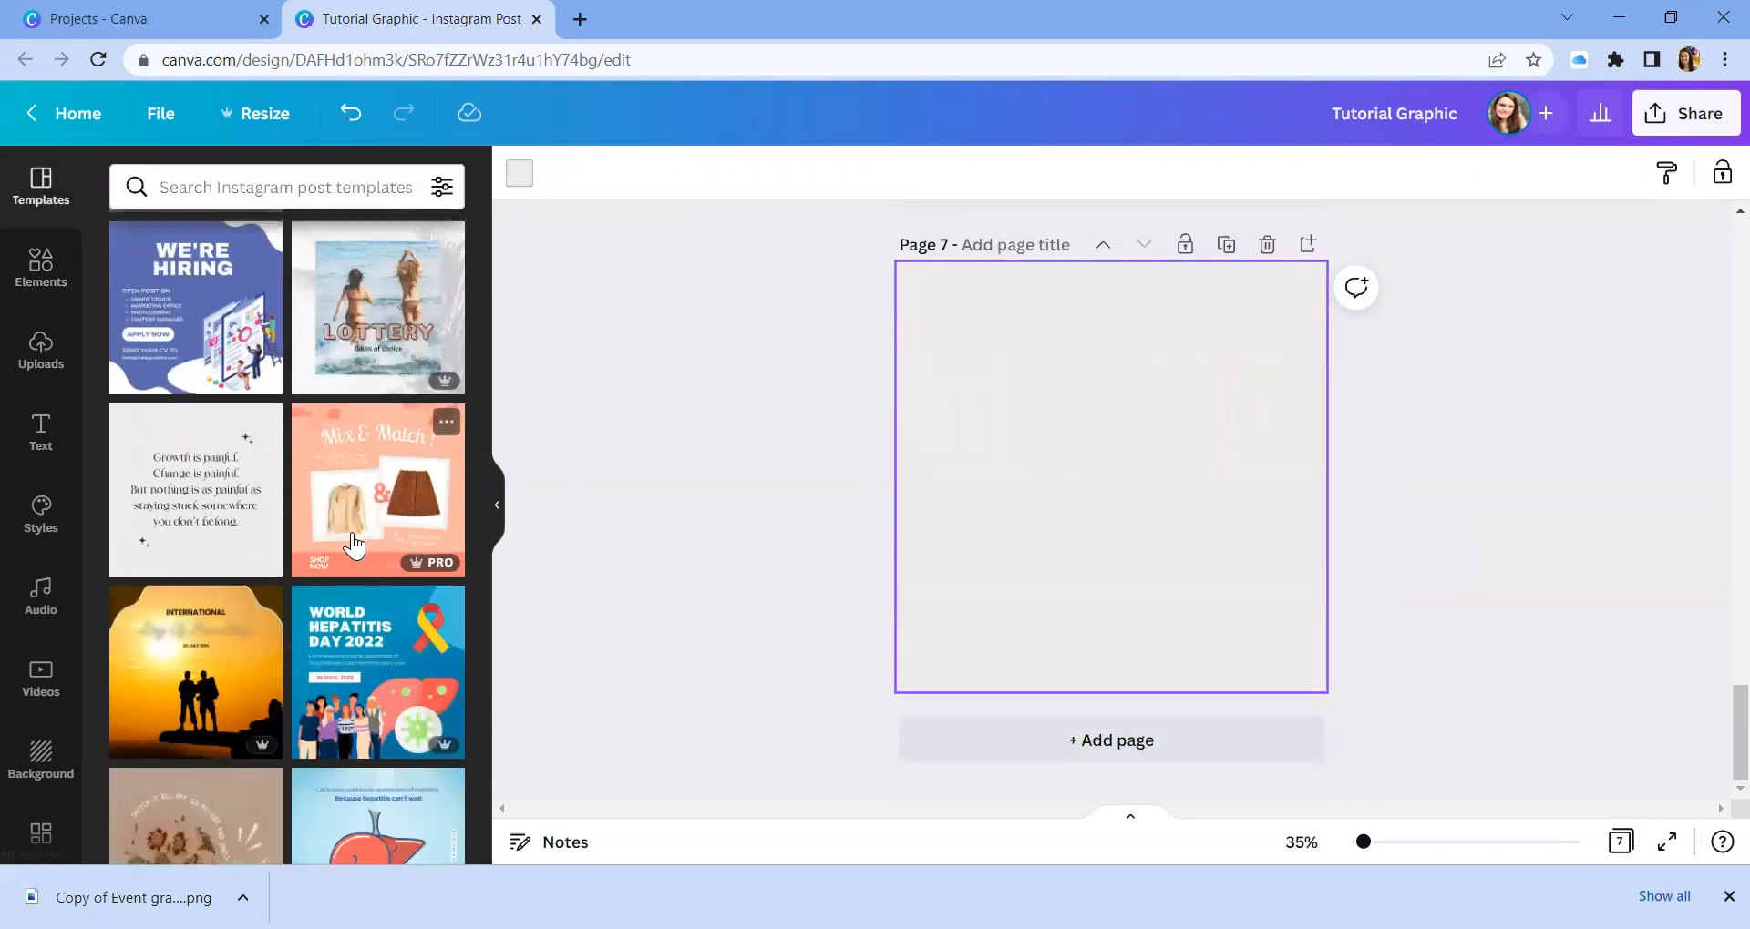
{"action": "scroll", "coordinate": [354, 545], "scroll_direction": "down", "scroll_amount": 3}
{"action": "scroll", "coordinate": [353, 545], "scroll_direction": "down", "scroll_amount": 1}
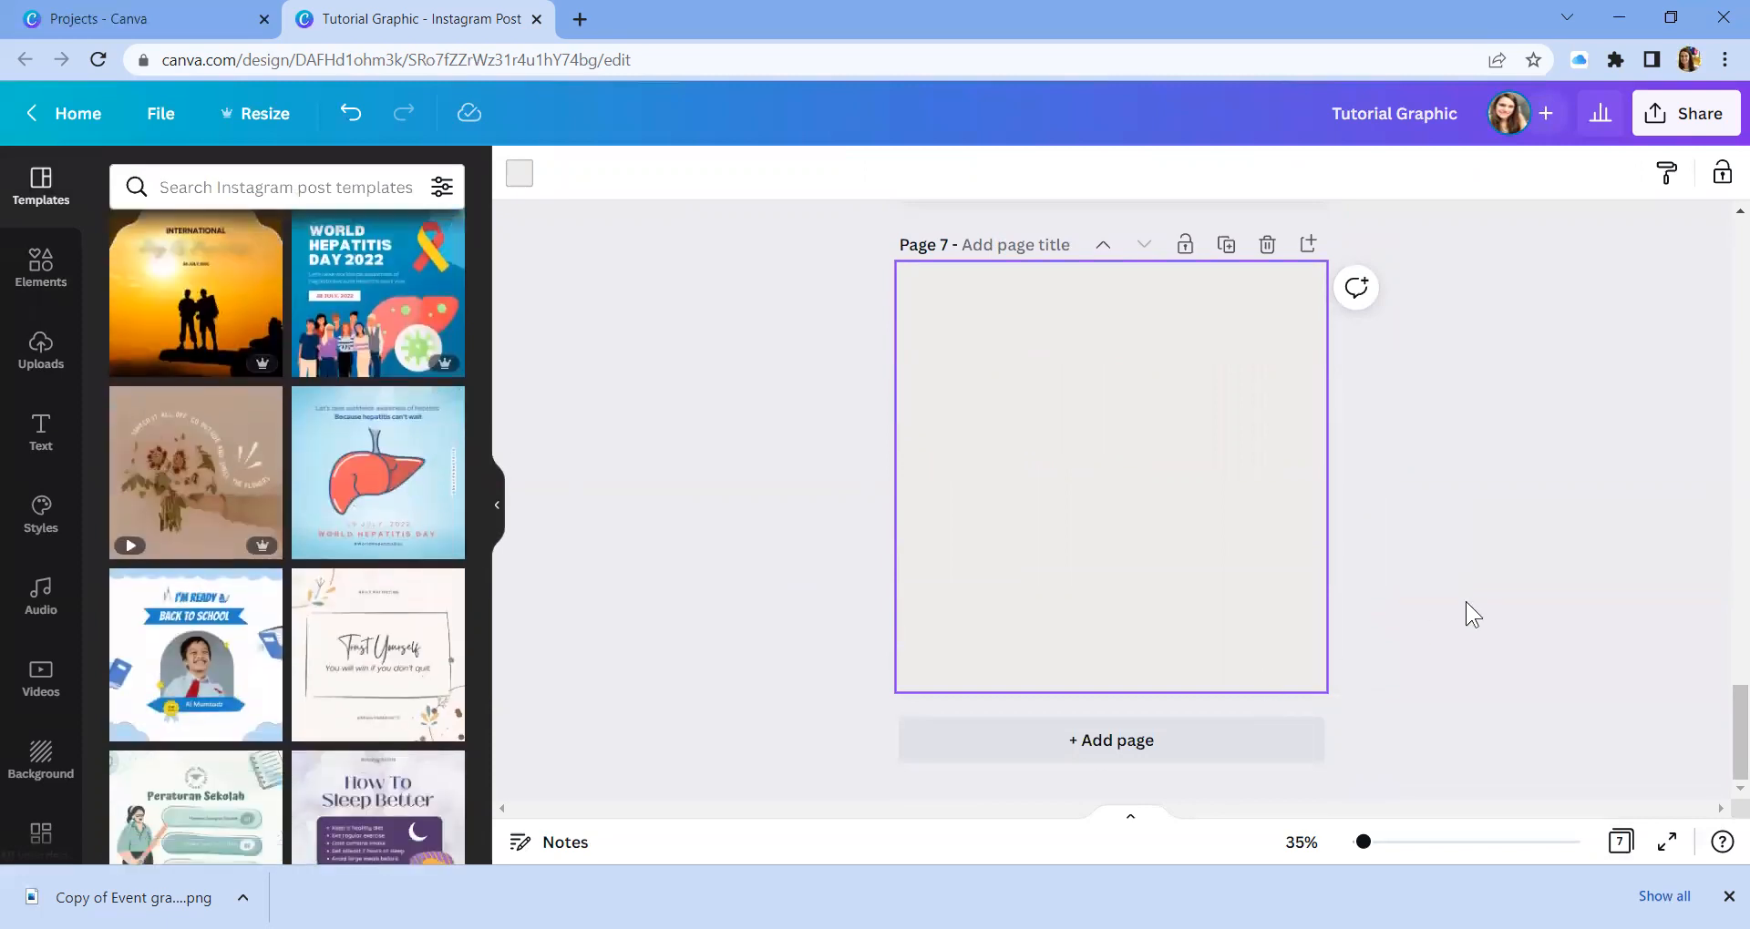
Review the finished designs from page 4 back to page 1, comparing the "Compass METHOD" and "Your Brand GUIDE" layouts.
{"action": "scroll", "coordinate": [1465, 602], "scroll_direction": "up", "scroll_amount": 10}
{"action": "scroll", "coordinate": [1340, 588], "scroll_direction": "up", "scroll_amount": 15}
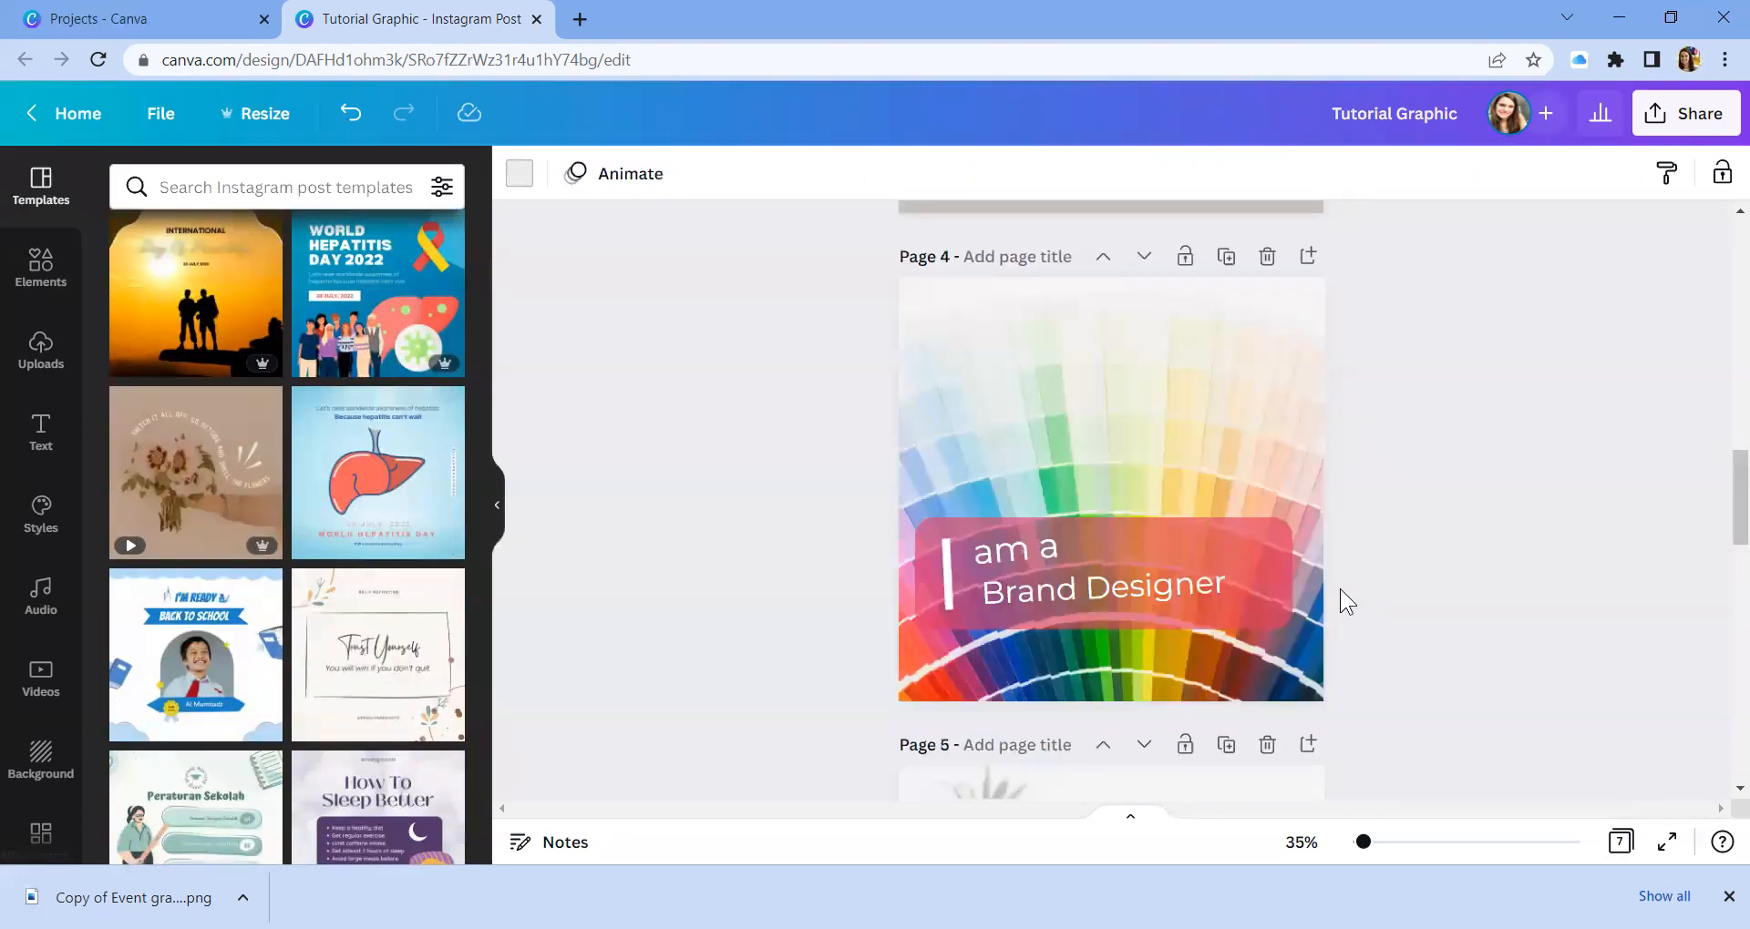
{"action": "scroll", "coordinate": [1329, 541], "scroll_direction": "up", "scroll_amount": 2}
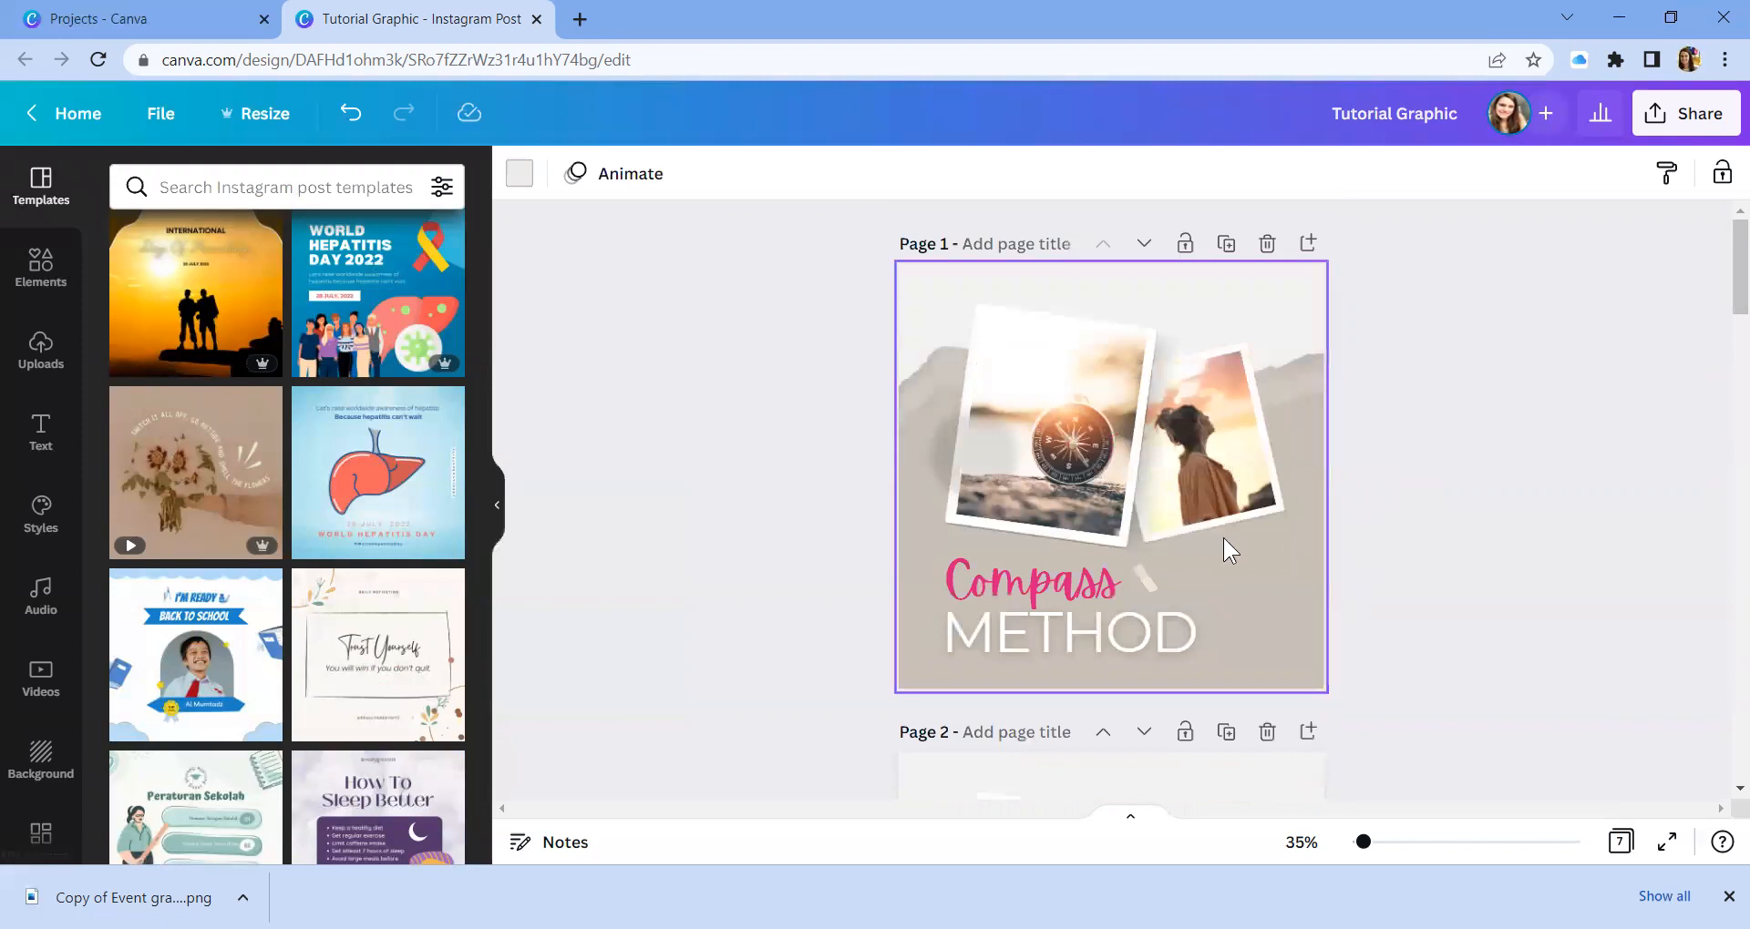
{"action": "scroll", "coordinate": [1048, 625], "scroll_direction": "down", "scroll_amount": 4}
{"action": "scroll", "coordinate": [1044, 625], "scroll_direction": "down", "scroll_amount": 1}
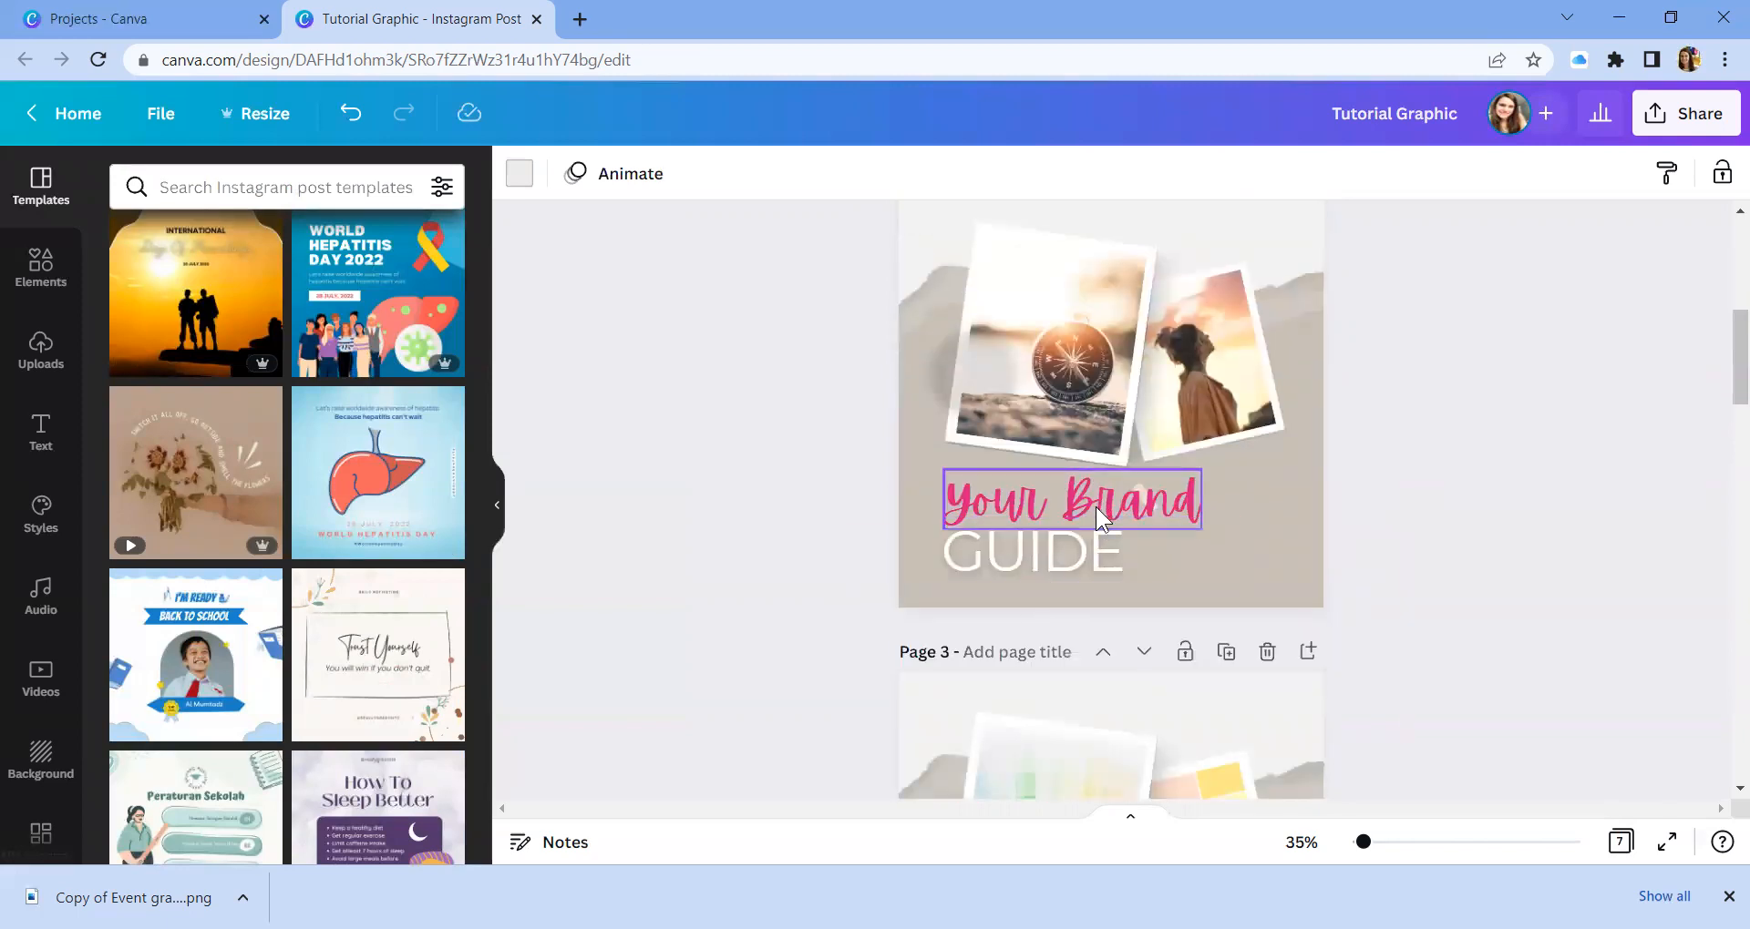
{"action": "scroll", "coordinate": [1086, 541], "scroll_direction": "up", "scroll_amount": 5}
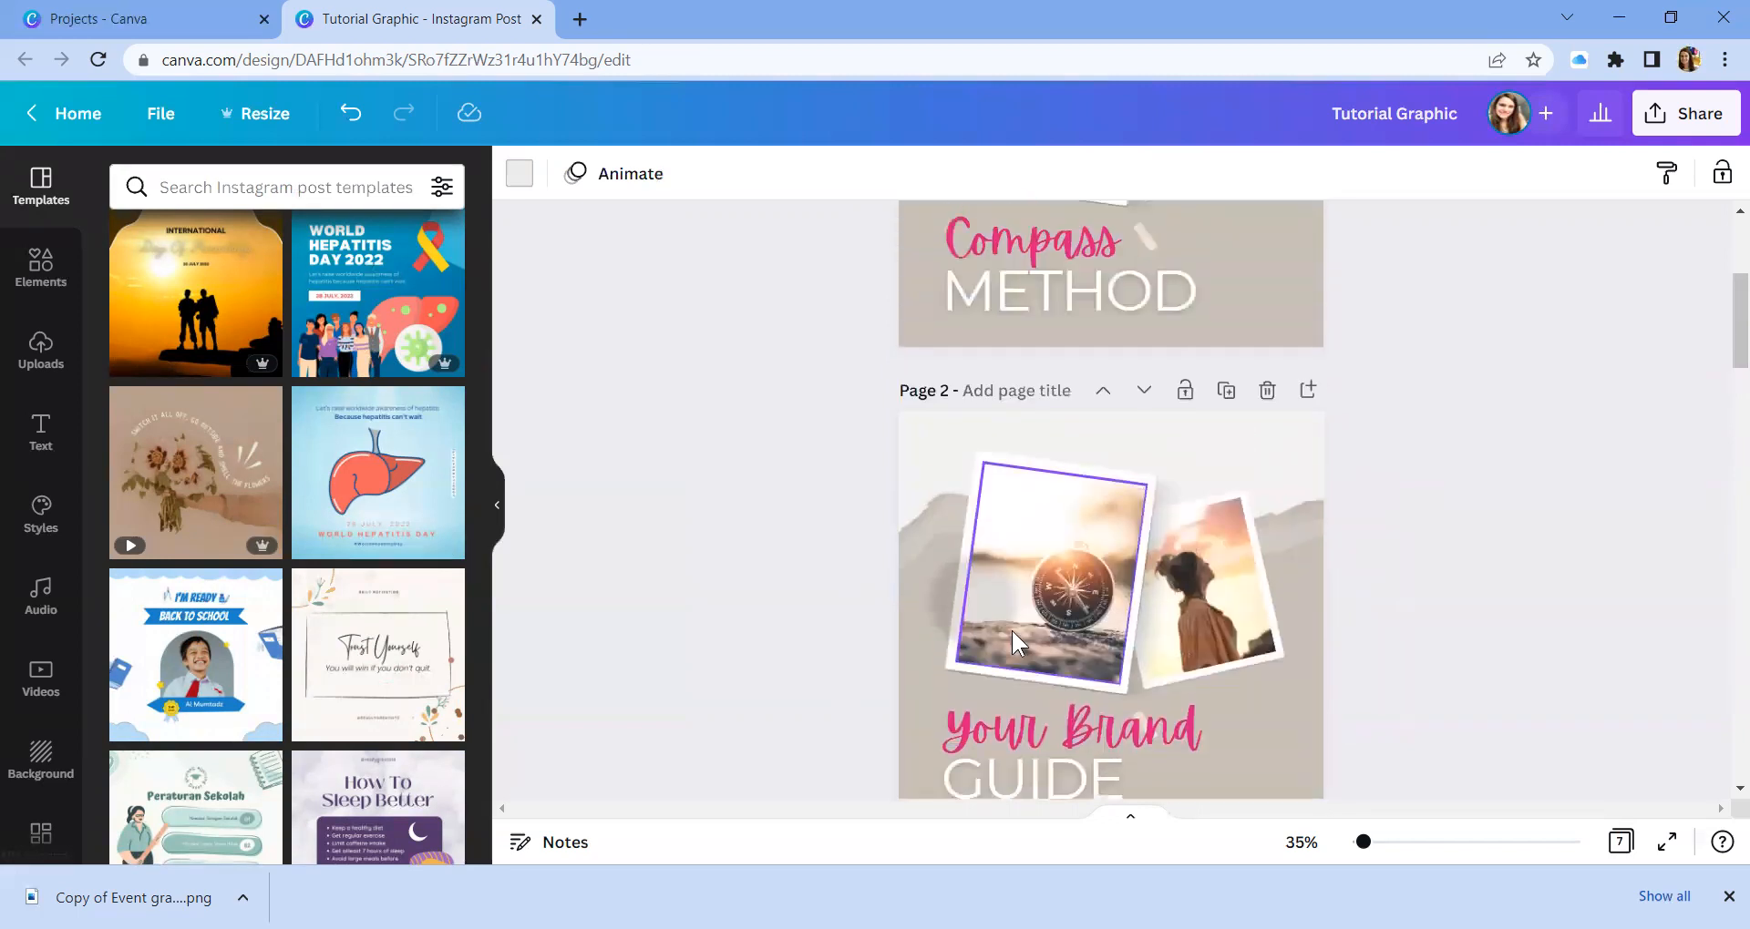
{"action": "scroll", "coordinate": [1039, 702], "scroll_direction": "down", "scroll_amount": 3}
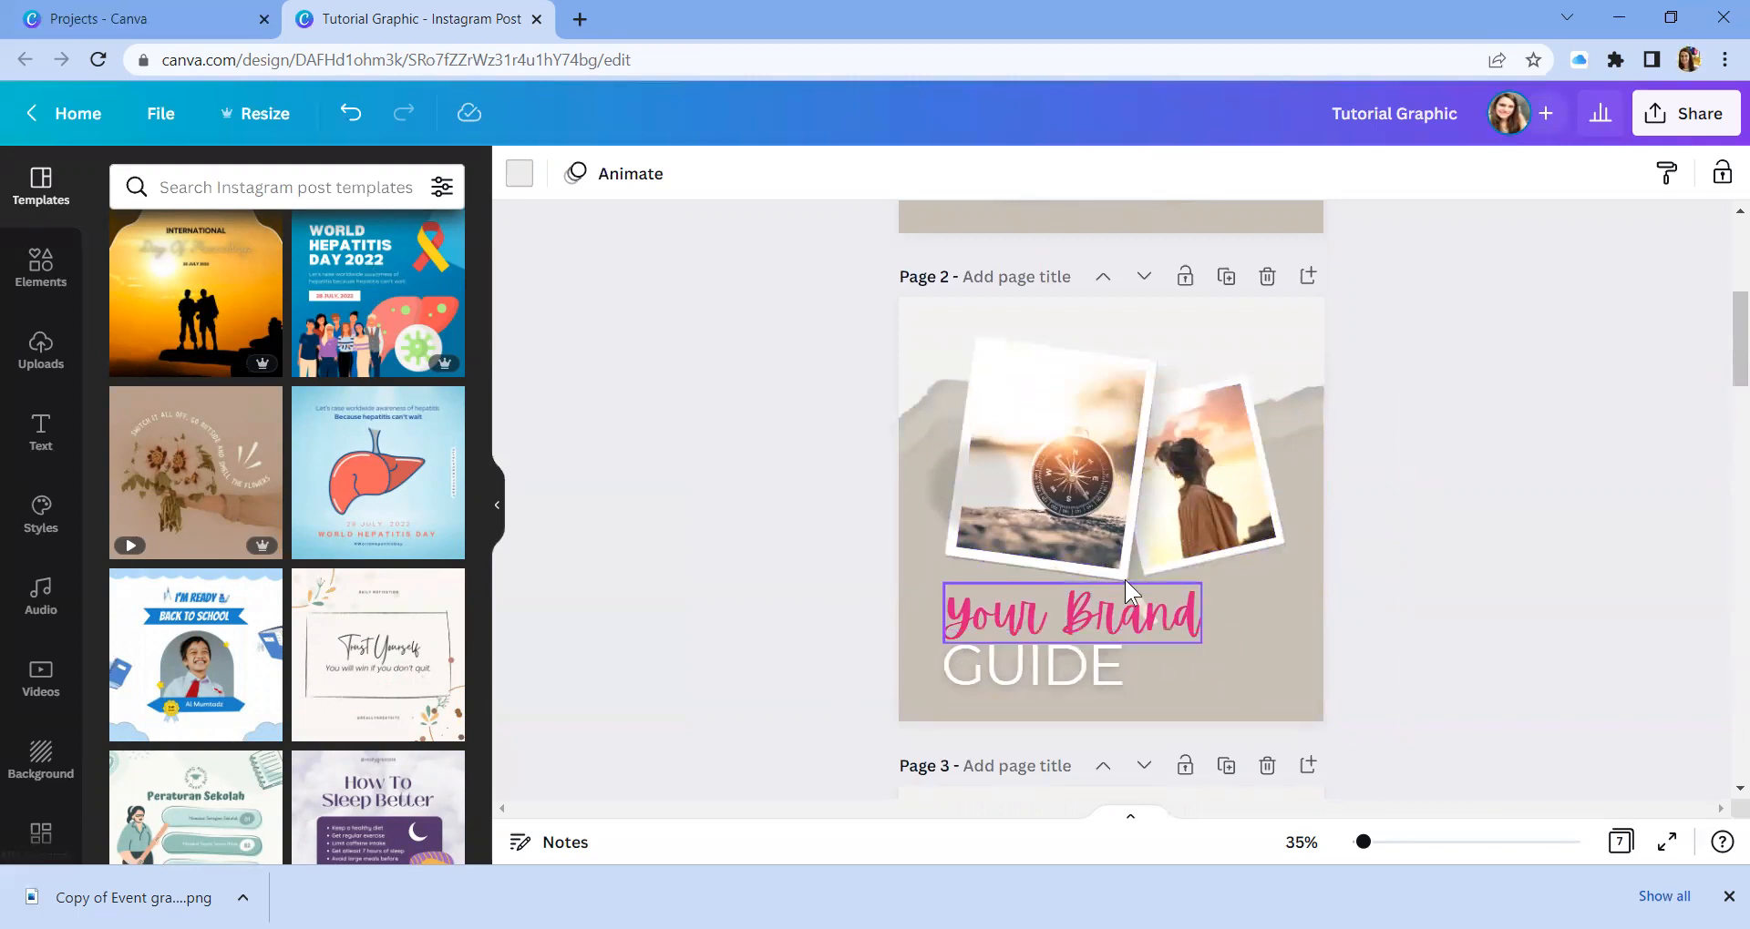
Try limiting the PNG download to page 2 only, and leave the sharing options without downloading.
{"action": "left_click", "coordinate": [1686, 113]}
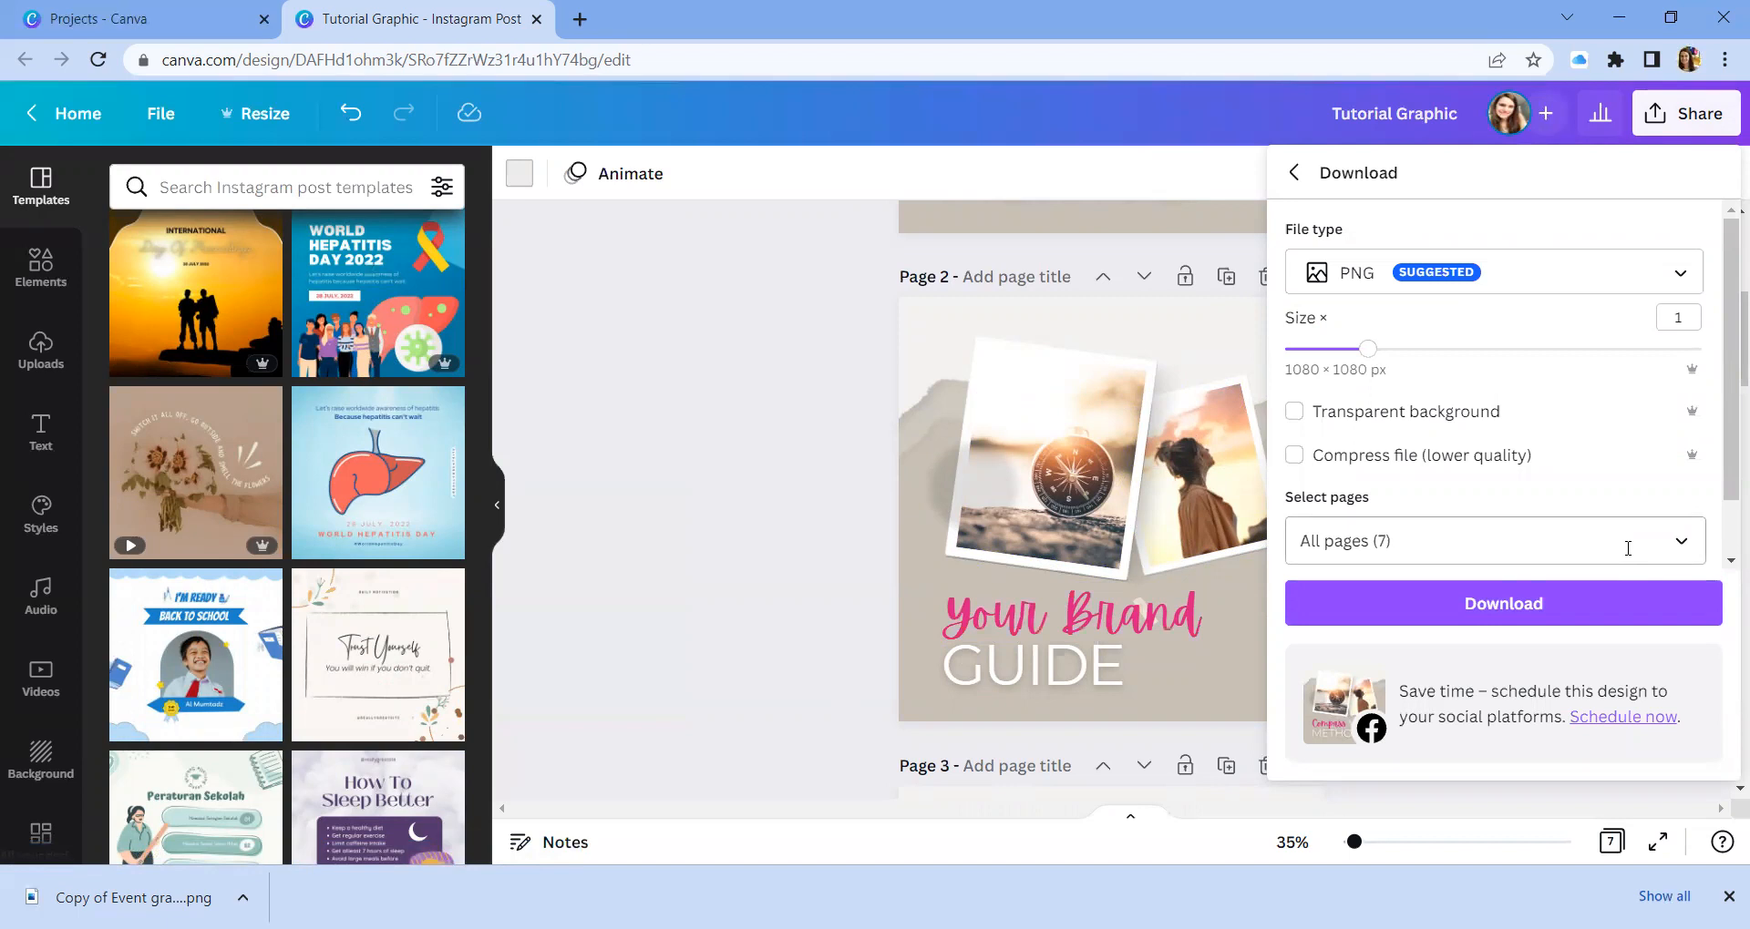
{"action": "left_click", "coordinate": [1682, 543]}
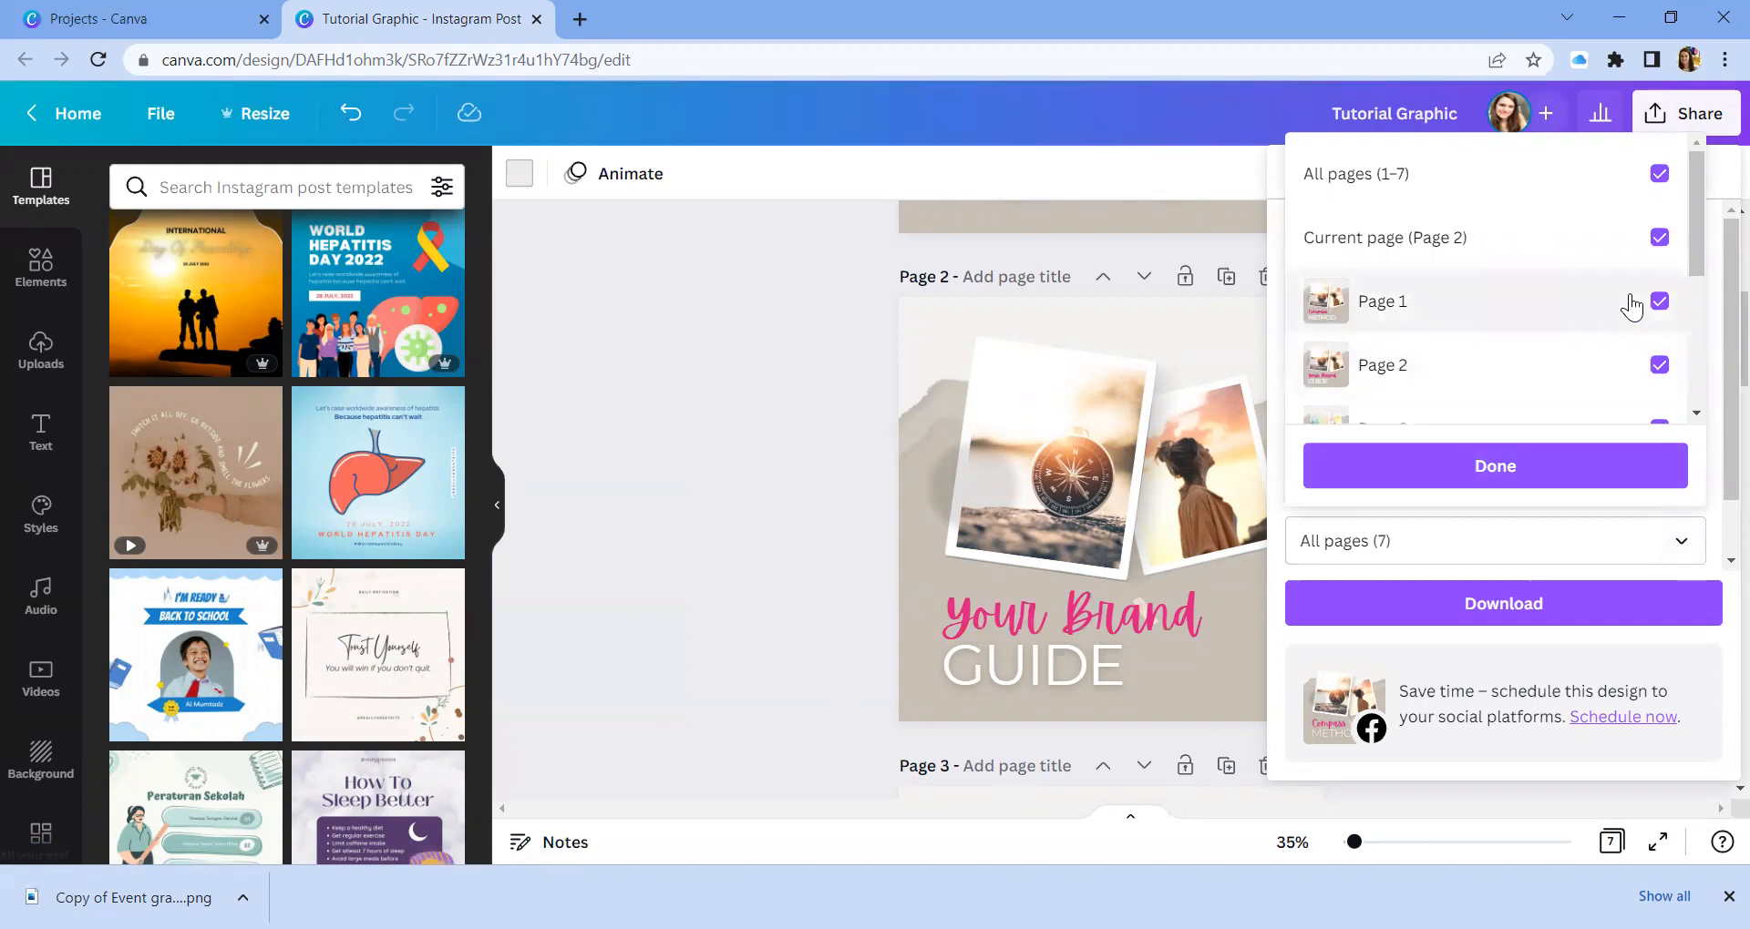
{"action": "scroll", "coordinate": [1631, 308], "scroll_direction": "down", "scroll_amount": 1}
{"action": "scroll", "coordinate": [1633, 306], "scroll_direction": "down", "scroll_amount": 3}
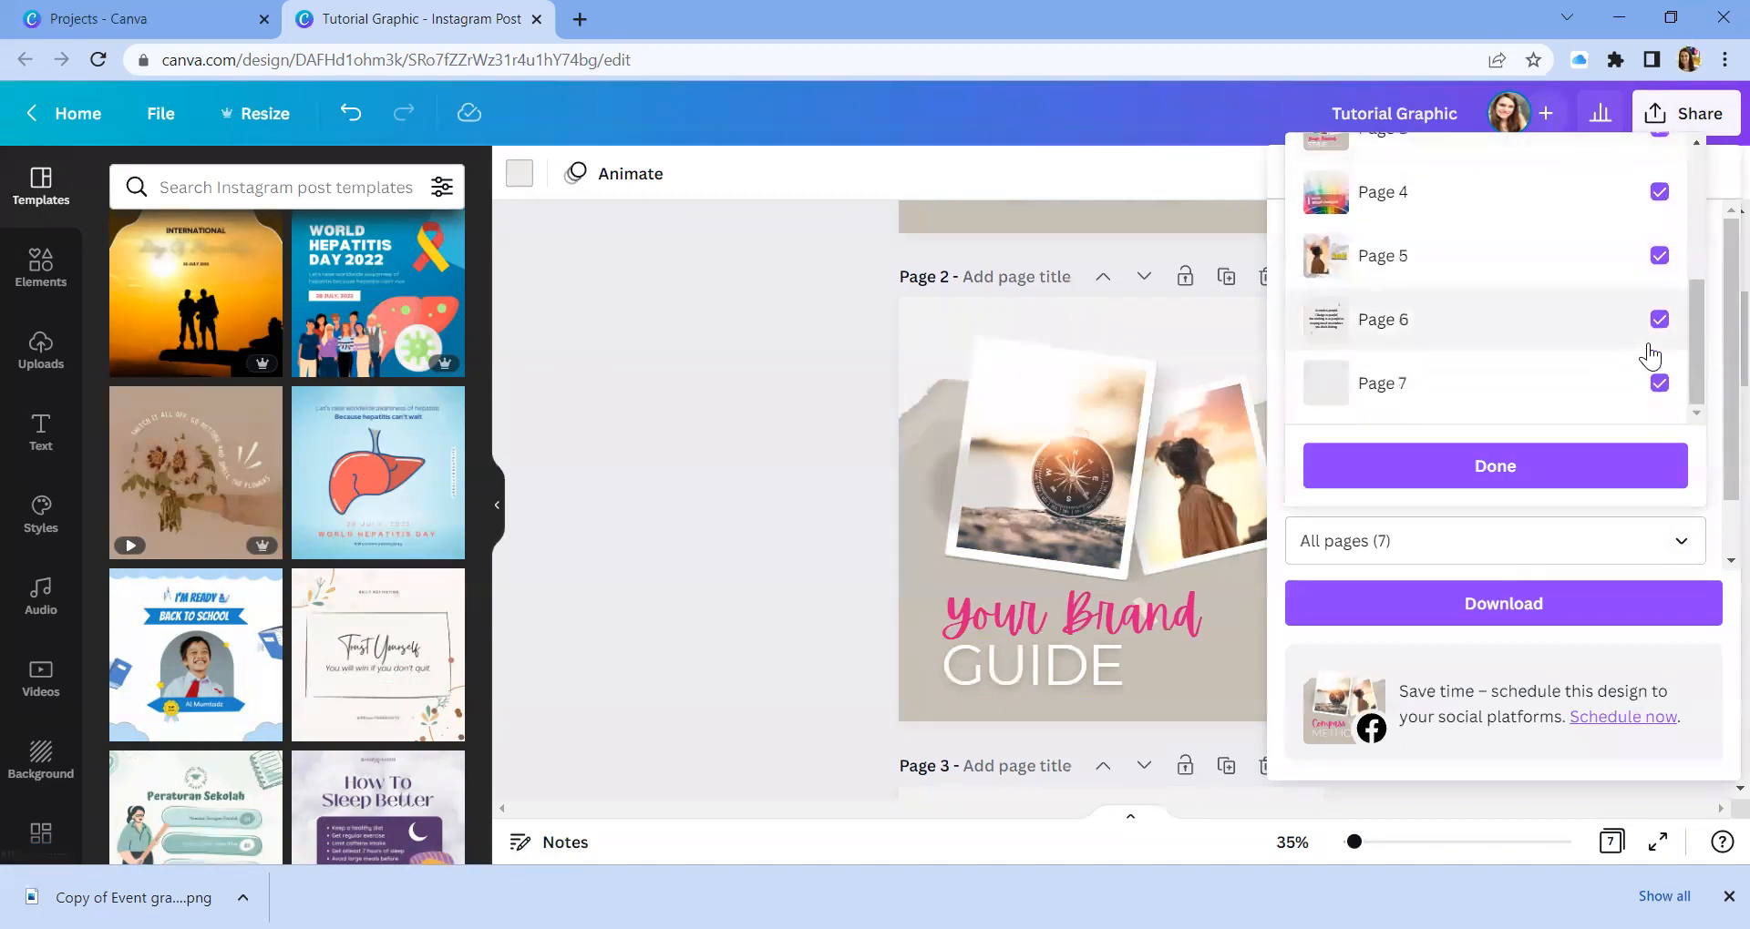
{"action": "scroll", "coordinate": [1637, 304], "scroll_direction": "up", "scroll_amount": 4}
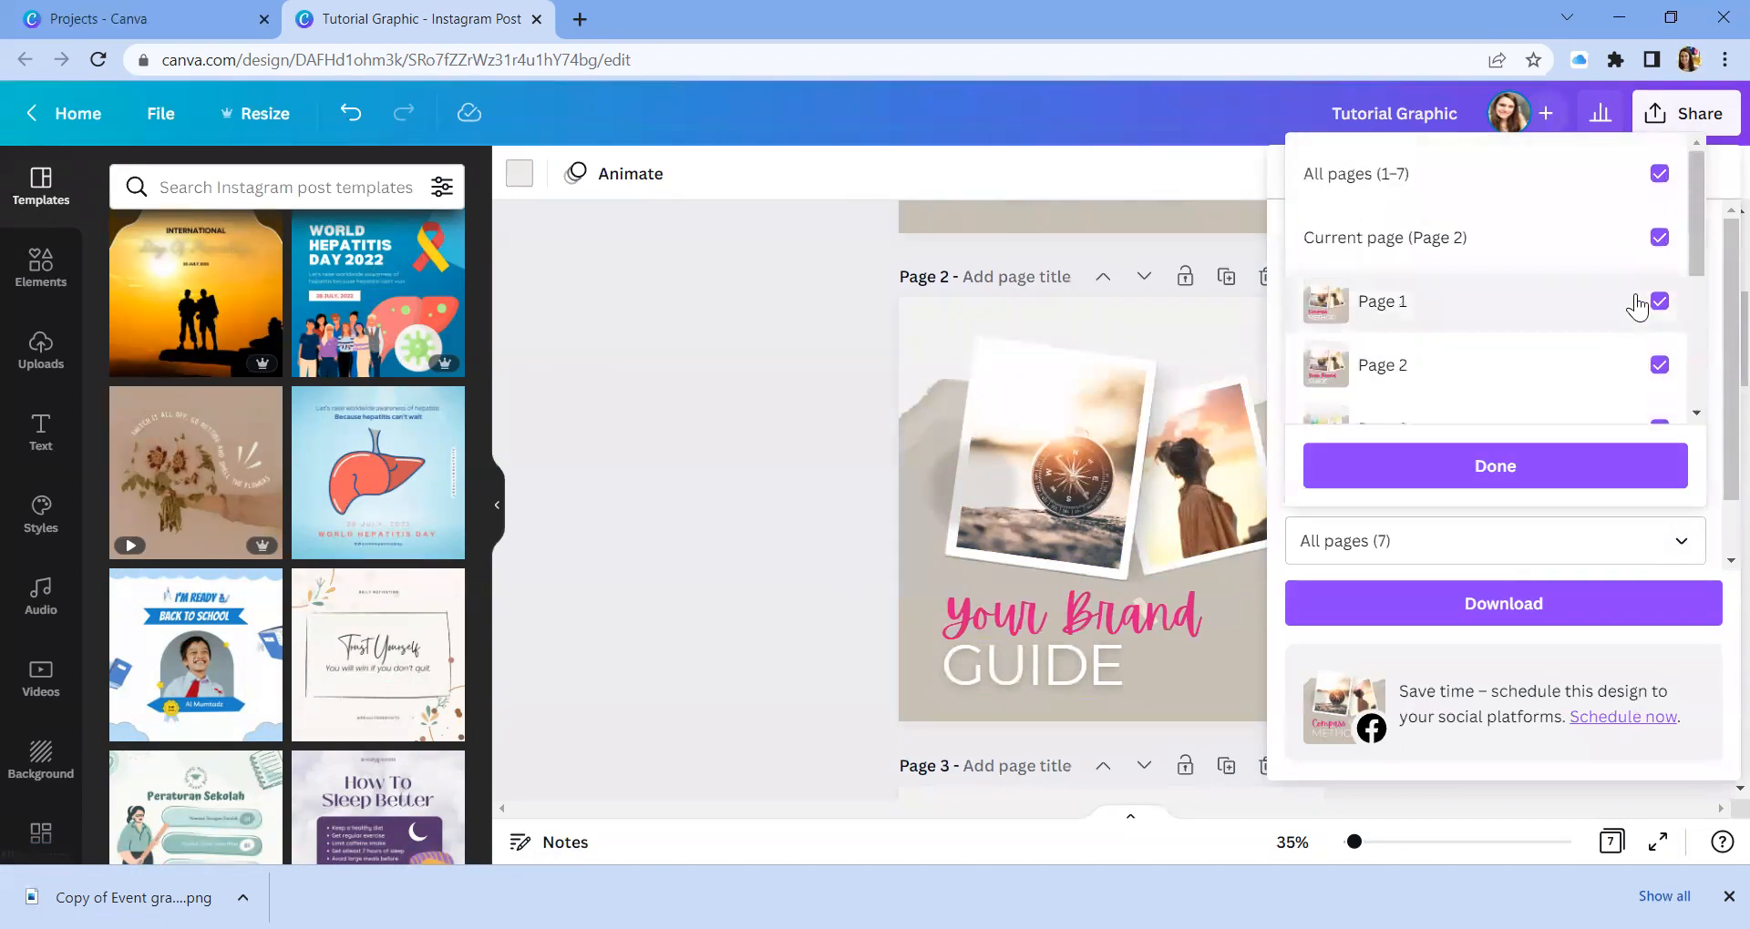
{"action": "left_click", "coordinate": [1659, 175]}
{"action": "scroll", "coordinate": [1595, 273], "scroll_direction": "down", "scroll_amount": 1}
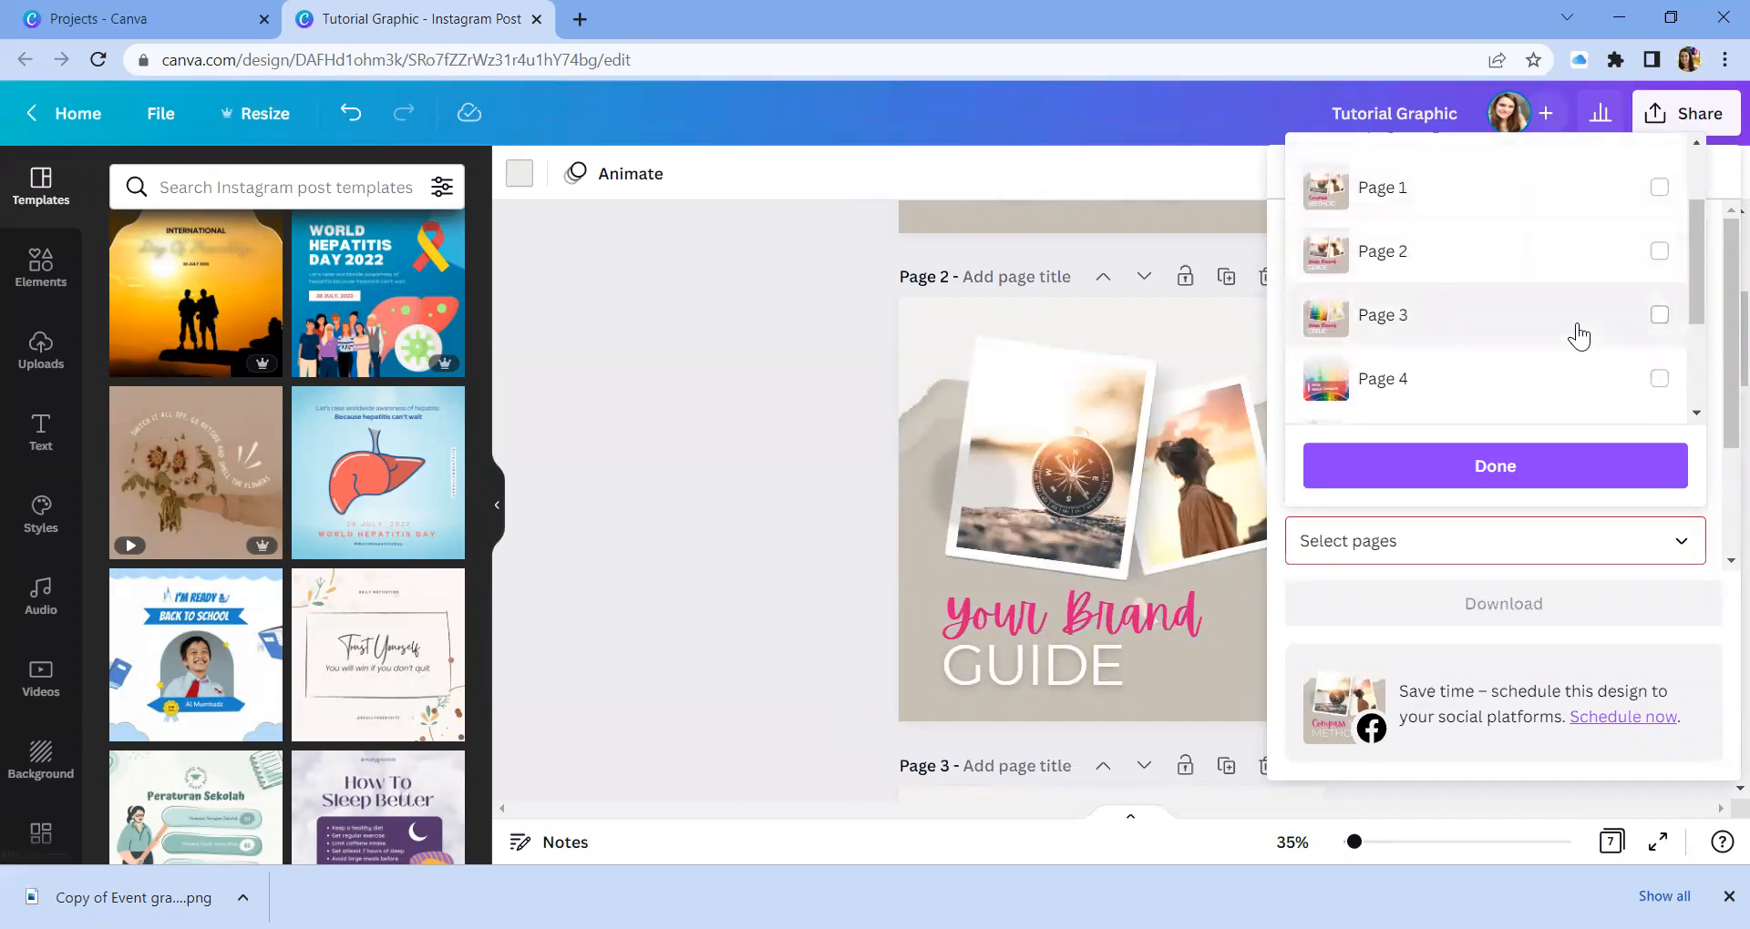
{"action": "left_click", "coordinate": [1659, 250]}
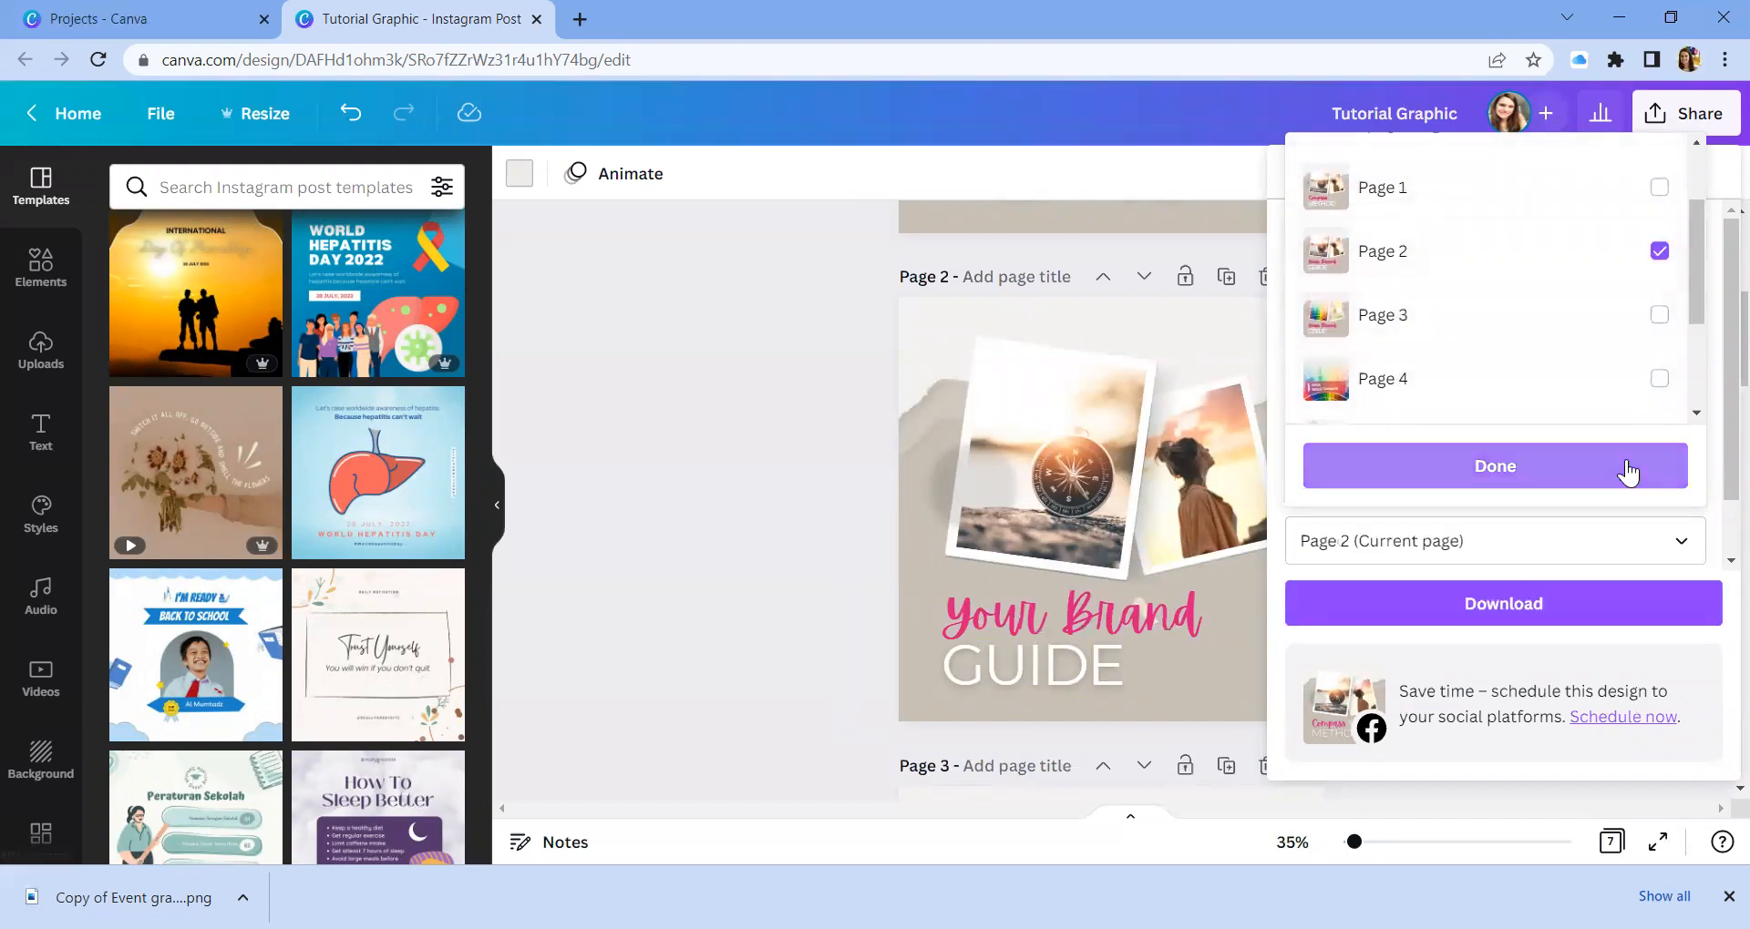
{"action": "left_click", "coordinate": [1549, 466]}
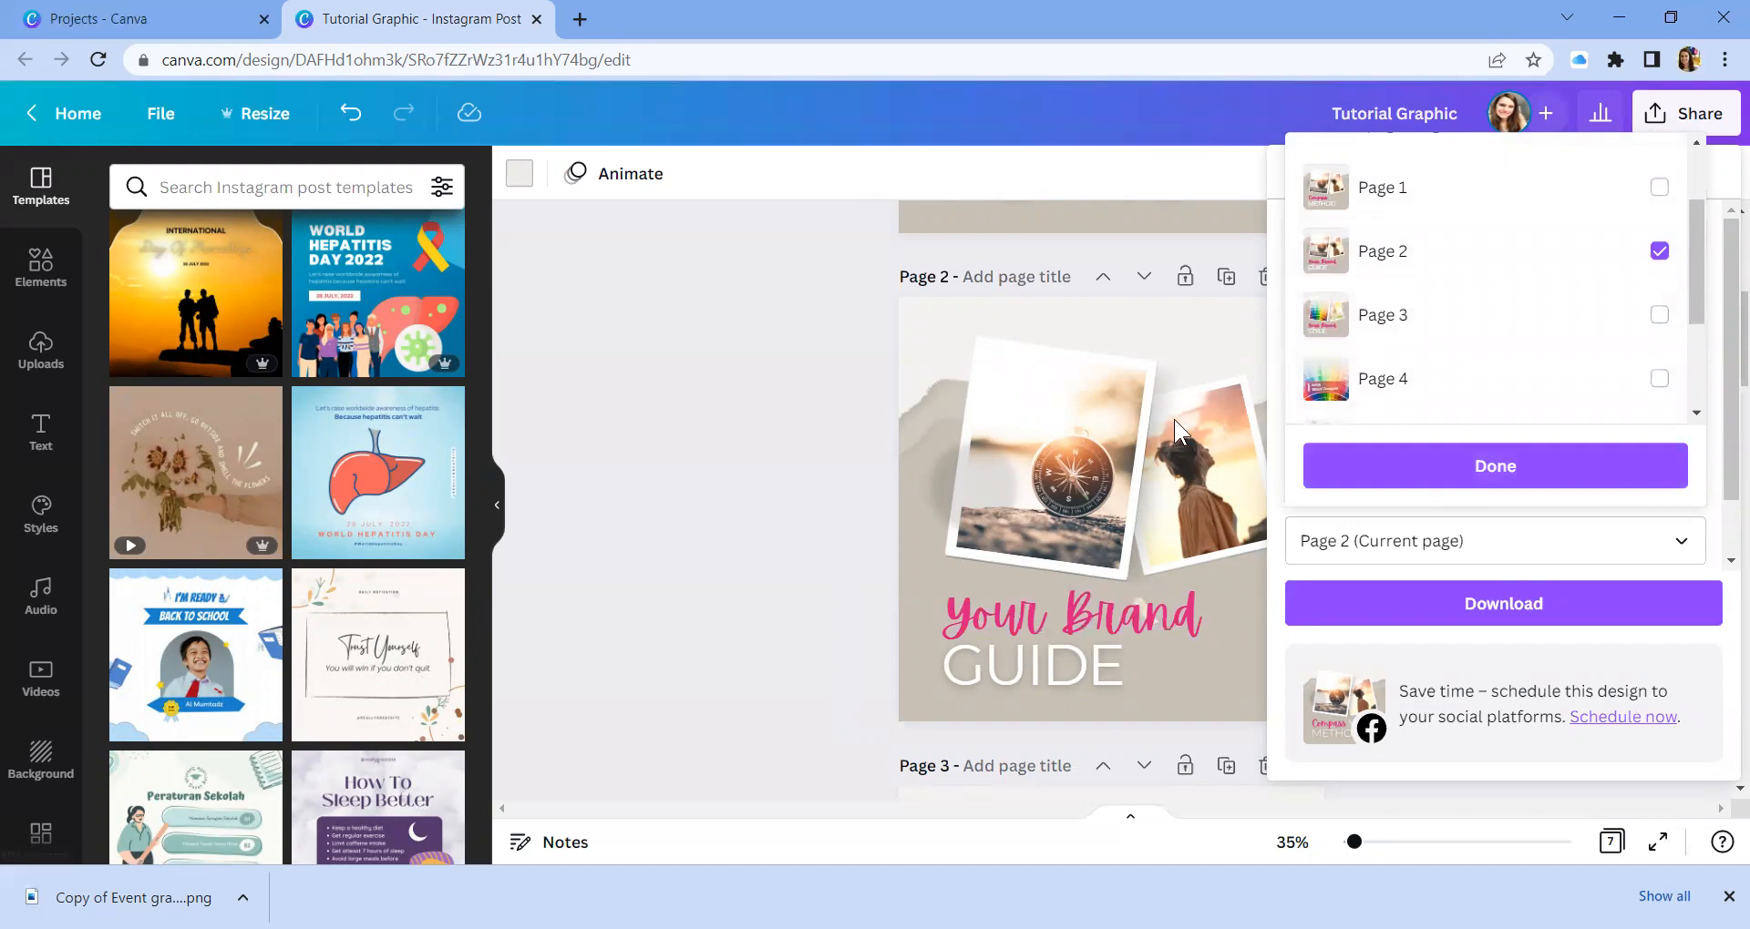
{"action": "left_click", "coordinate": [1294, 173]}
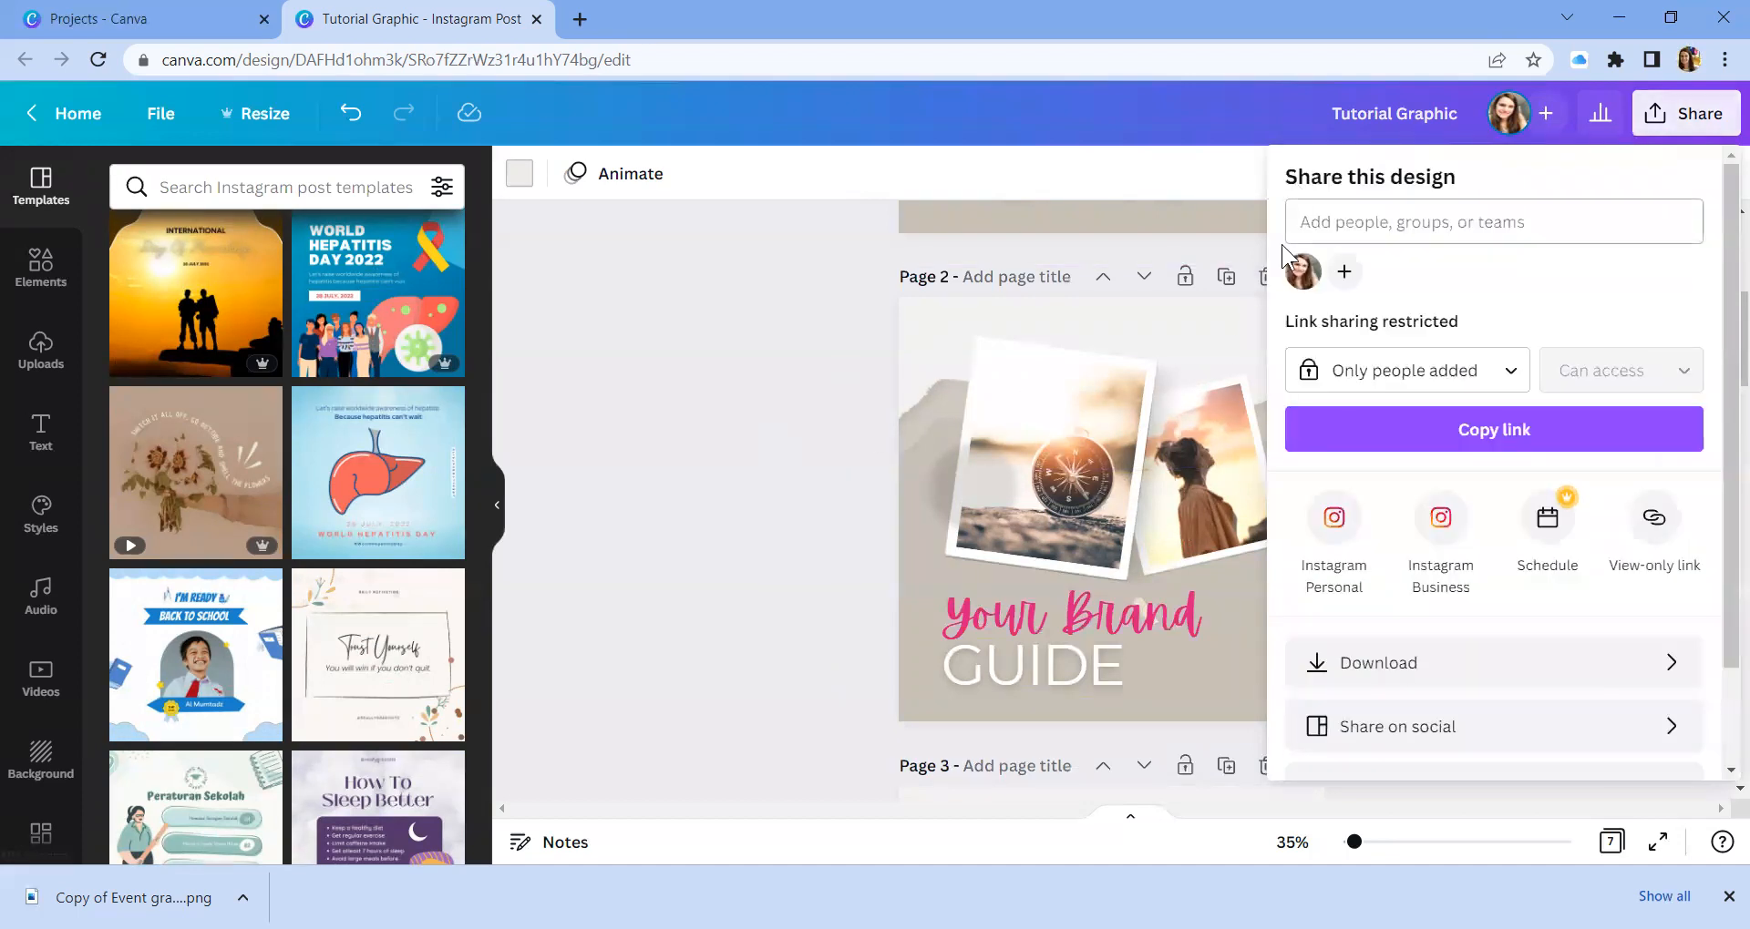
{"action": "left_click", "coordinate": [725, 458]}
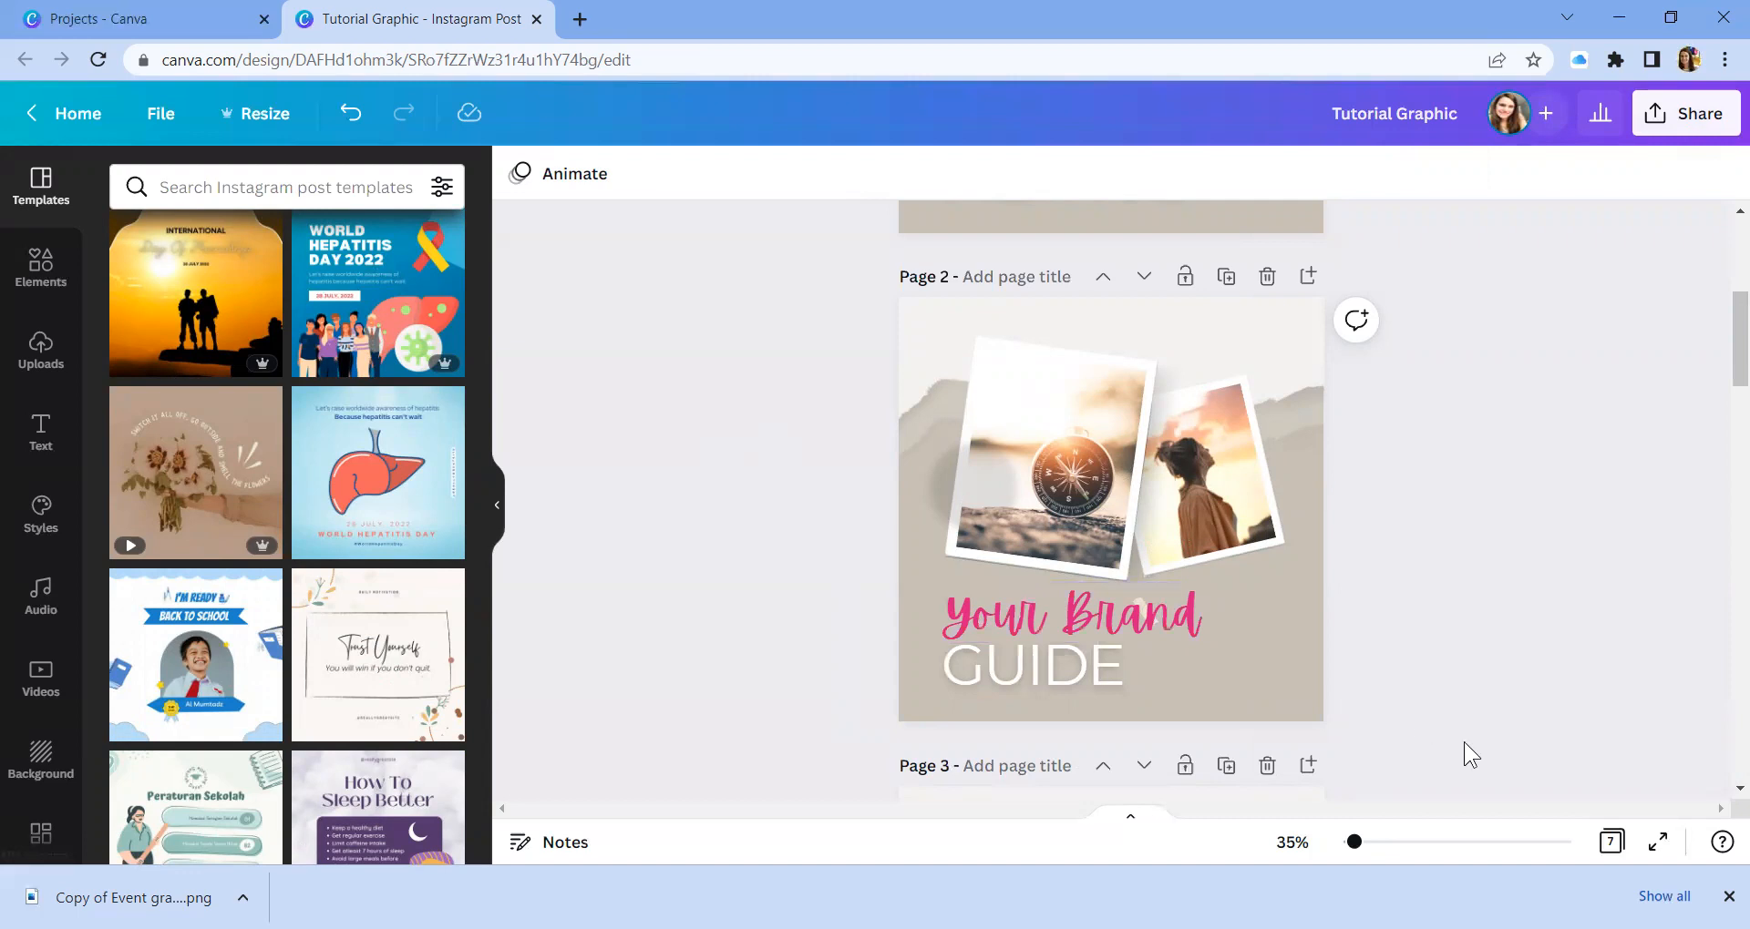
Show all pages in grid view to compare the set and select page 6 with the quote.
{"action": "left_click", "coordinate": [1609, 844]}
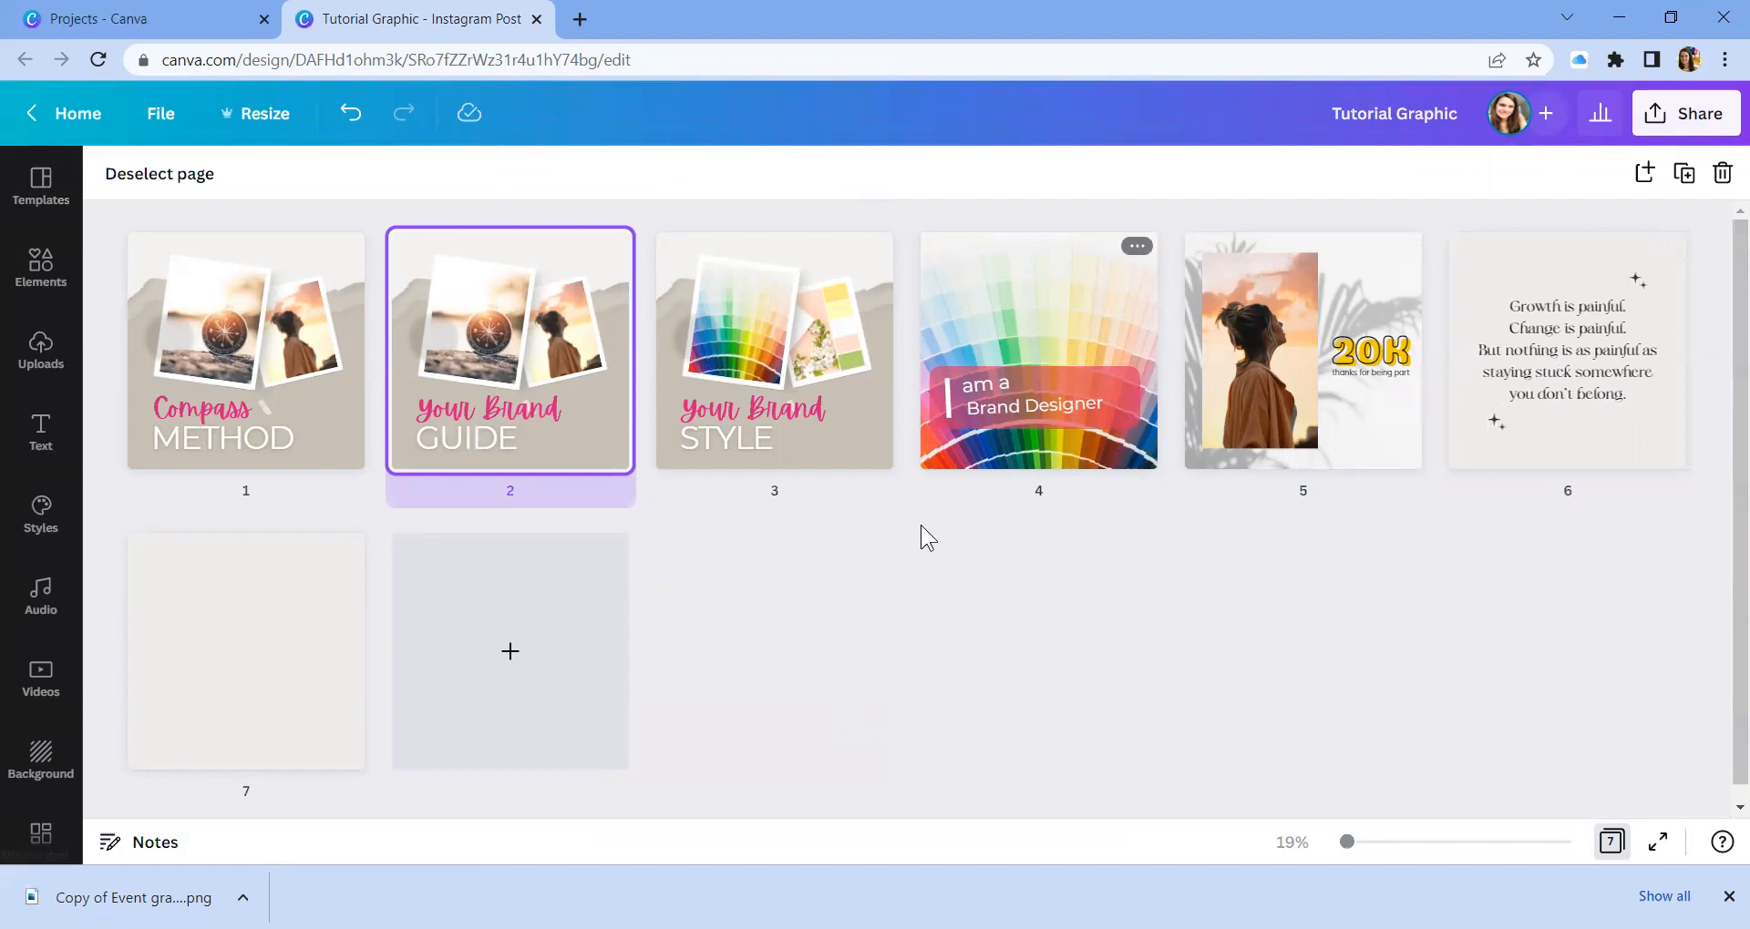
{"action": "scroll", "coordinate": [707, 627], "scroll_direction": "down", "scroll_amount": 1}
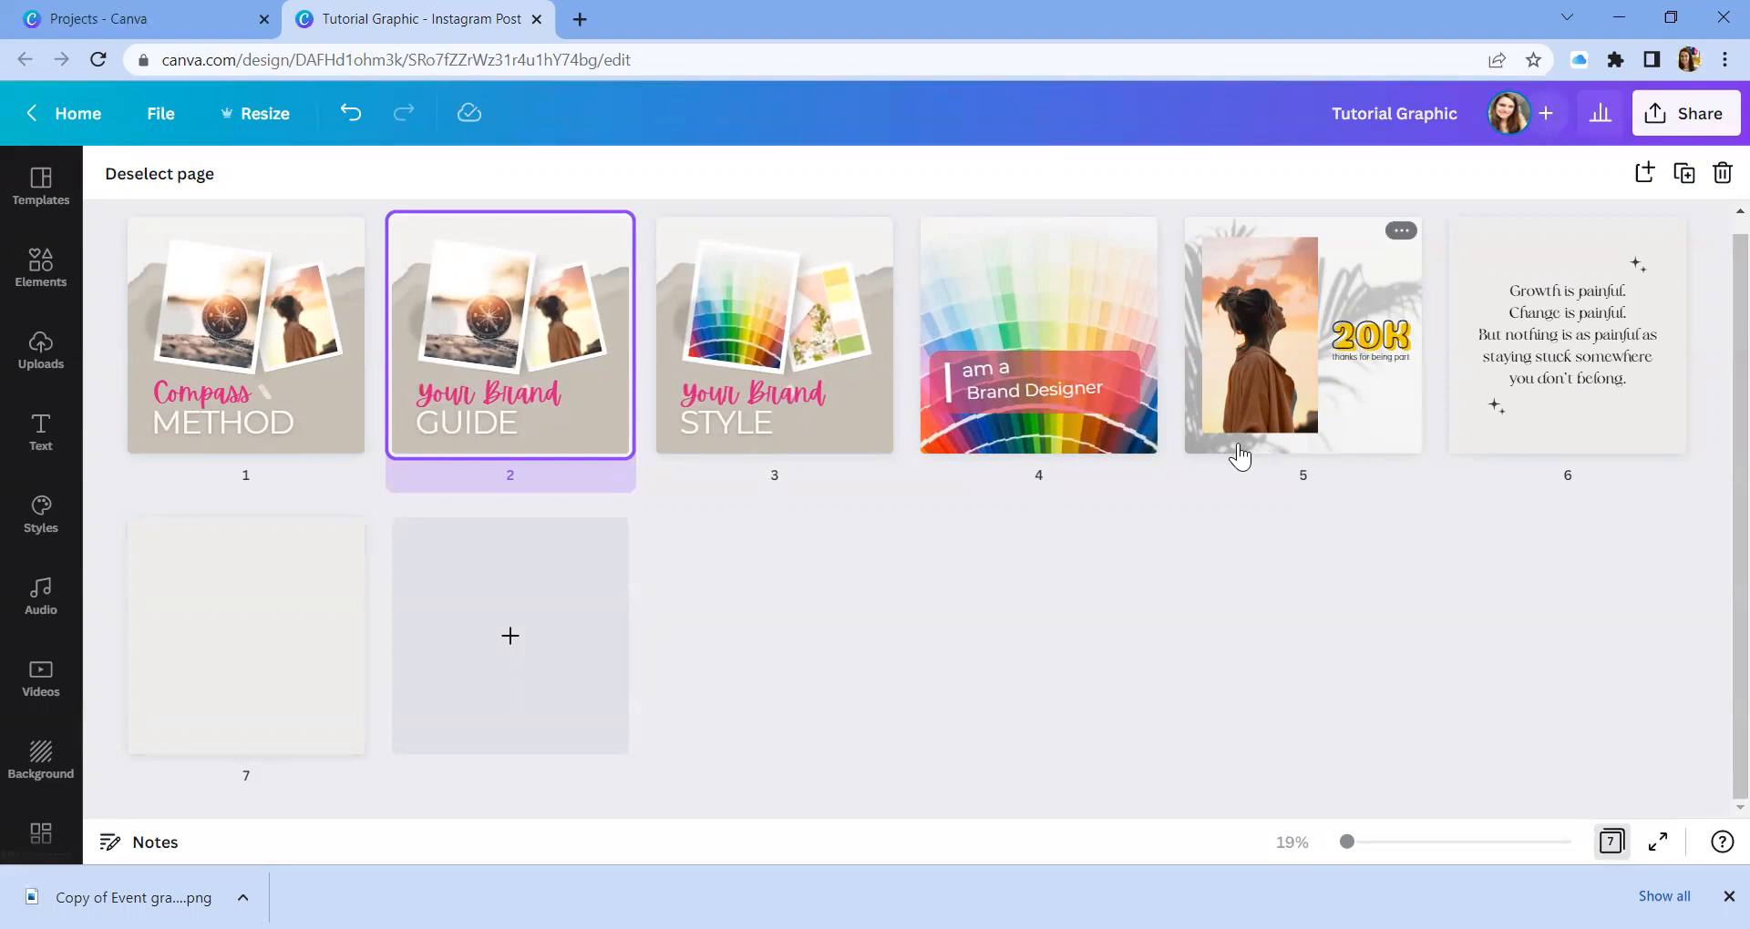
{"action": "mouse_move", "coordinate": [1163, 424]}
{"action": "left_click", "coordinate": [1522, 425]}
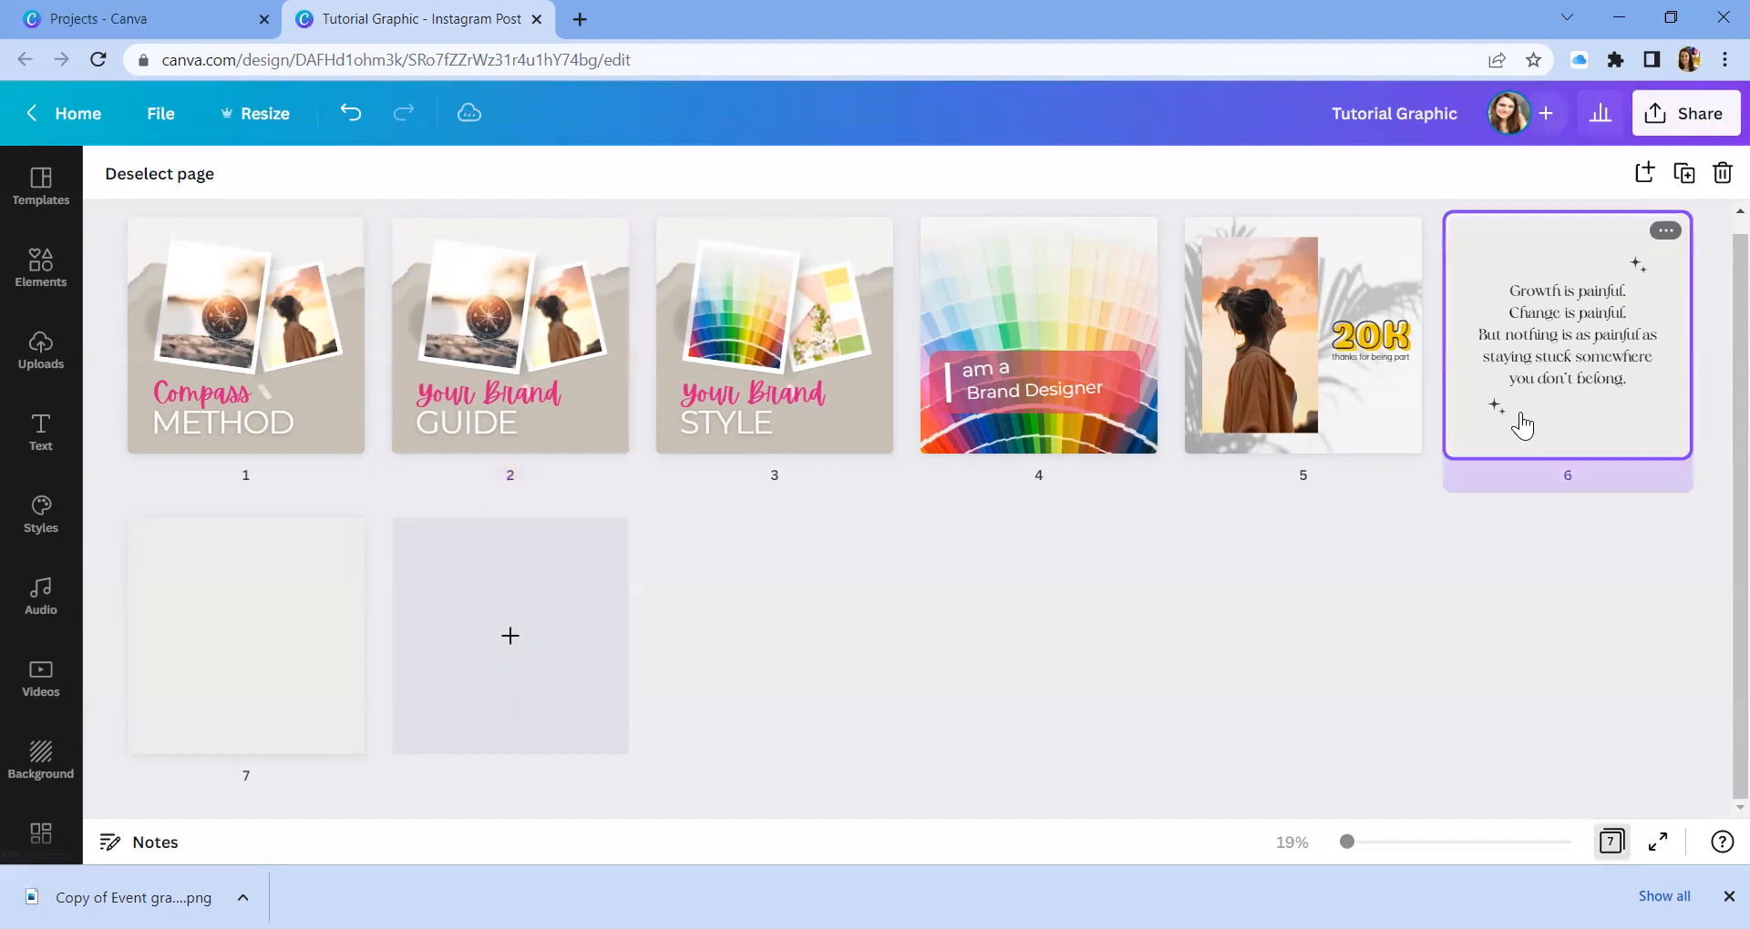